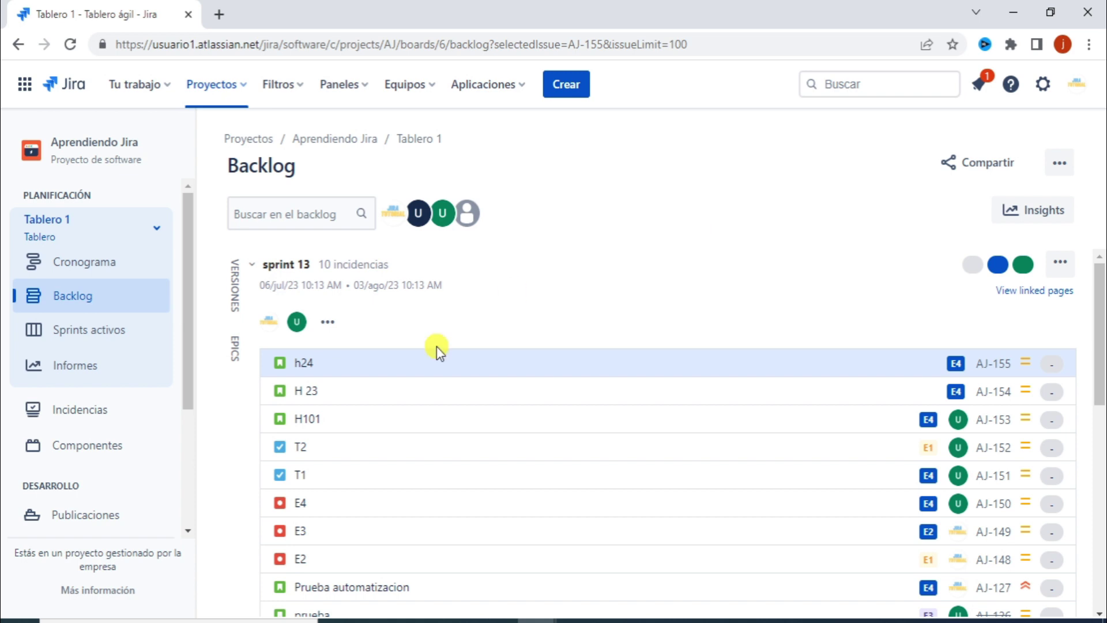
- Review the issues listed in sprint 13 and in the backlog of Tablero 1, including the issue type of h24
scroll(449, 429, down, 5)
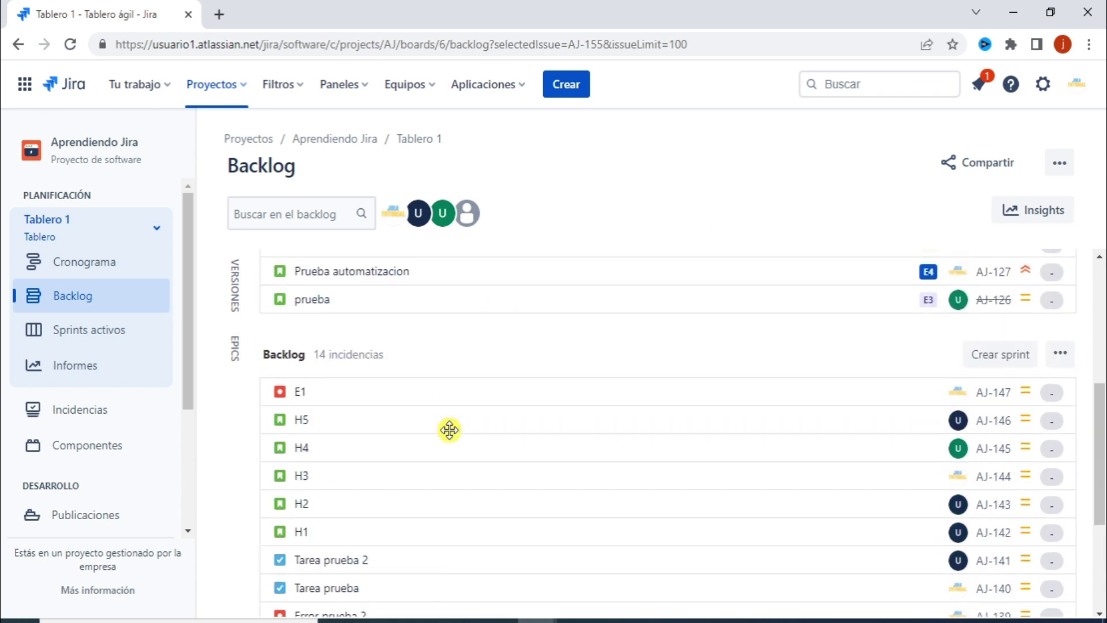
scroll(447, 427, up, 5)
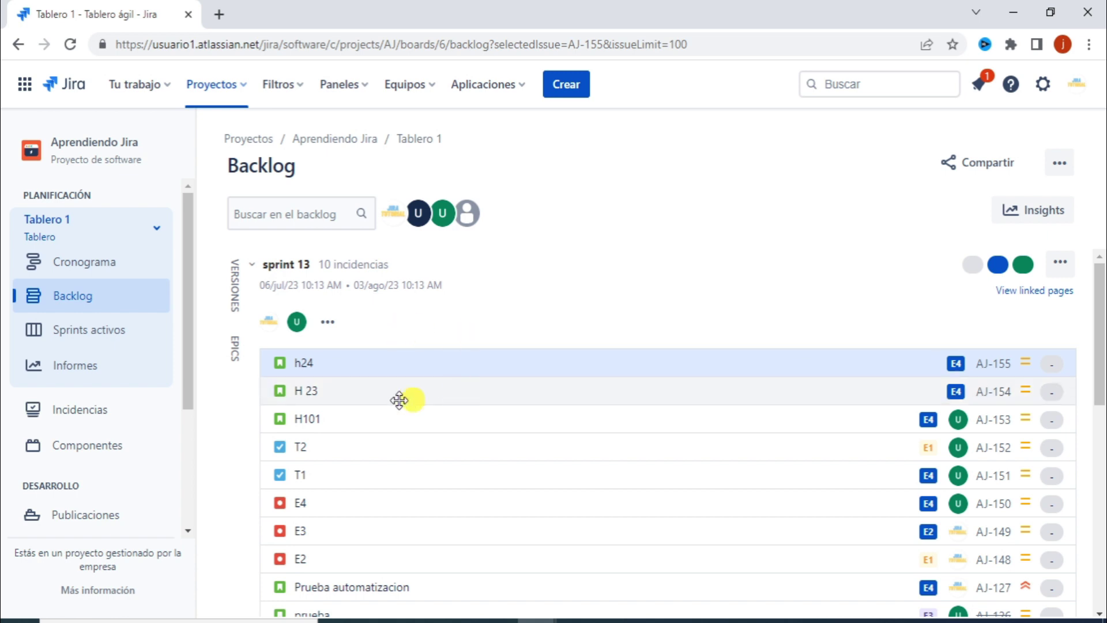
mouse_move(280, 363)
mouse_down()
mouse_move(276, 415)
mouse_move(280, 364)
mouse_up()
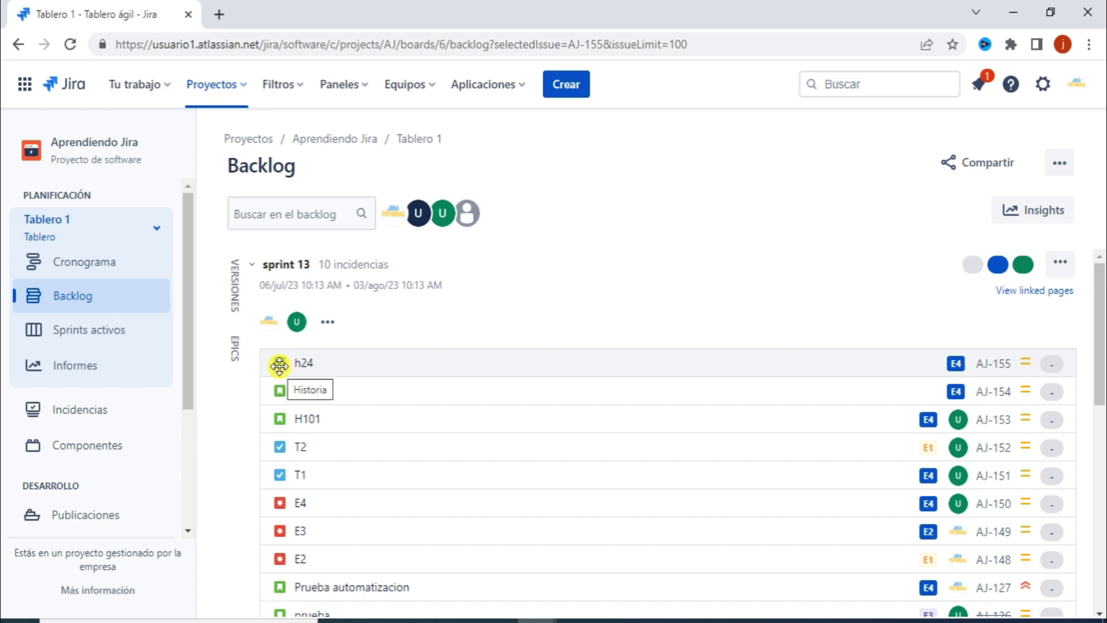
drag(280, 365, 515, 306)
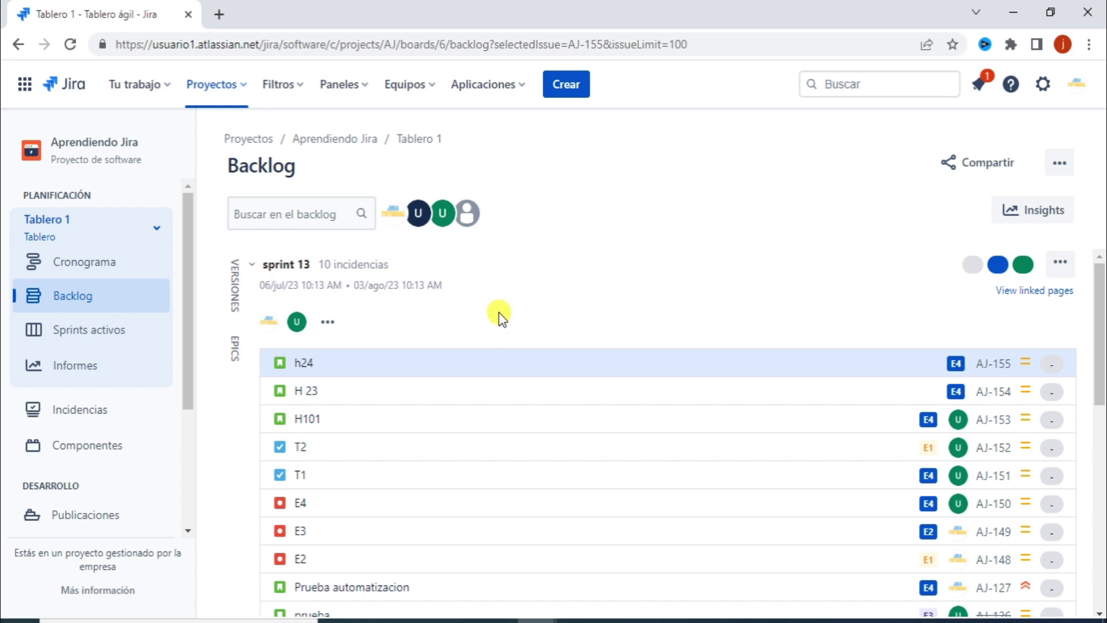
drag(395, 353, 536, 326)
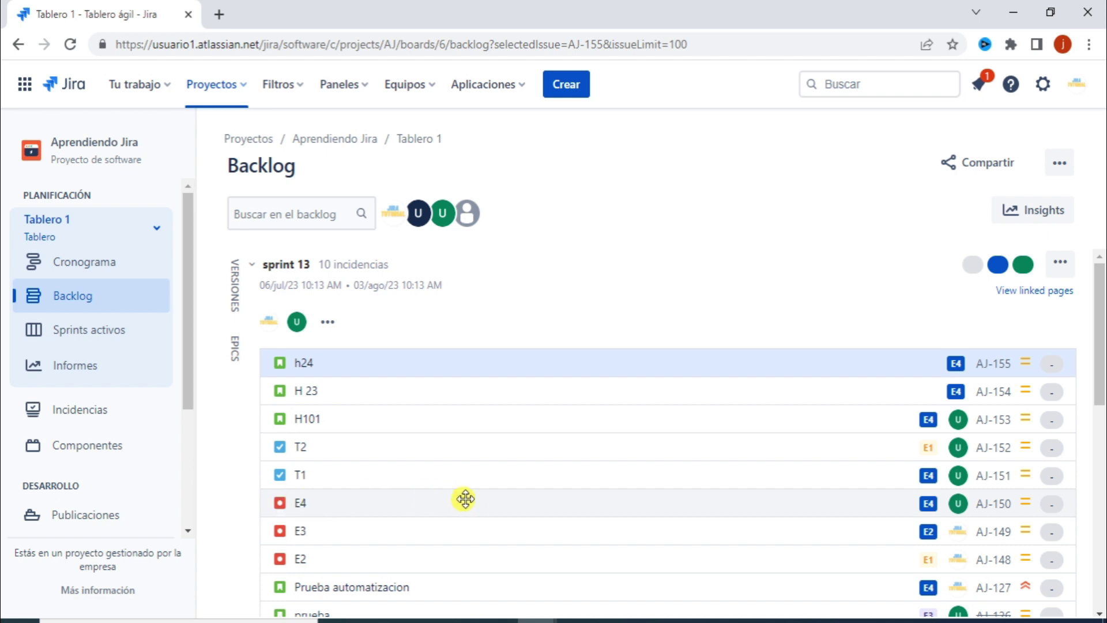
scroll(475, 499, down, 3)
scroll(475, 499, up, 3)
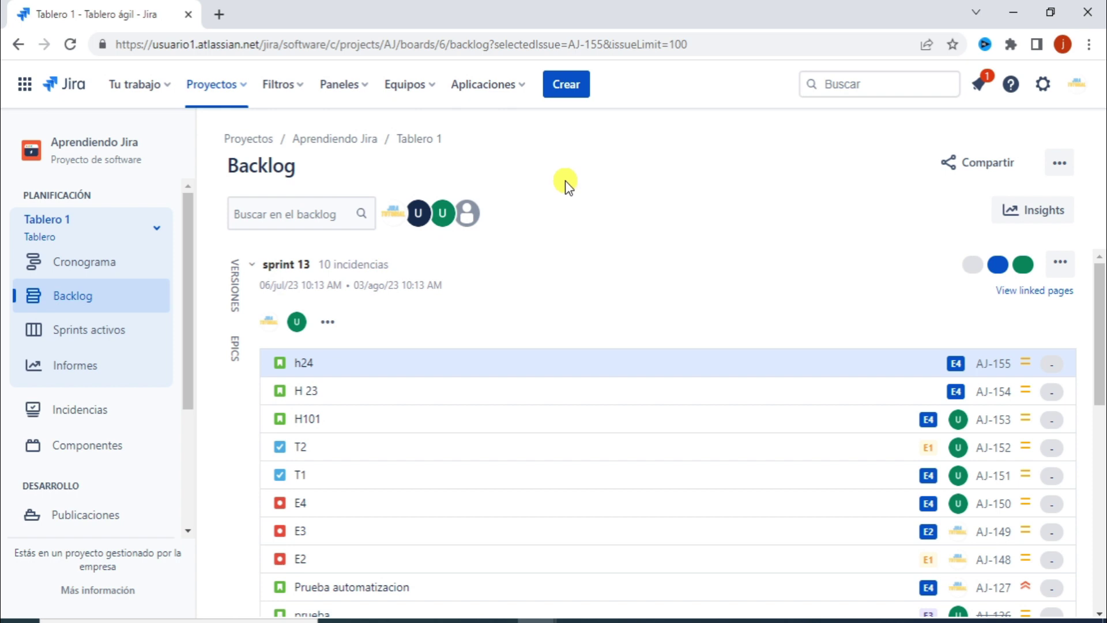
- Switch to the Tablero 2 Kanban board and open the En curso issue "Número de incidencias"
click(665, 341)
click(149, 236)
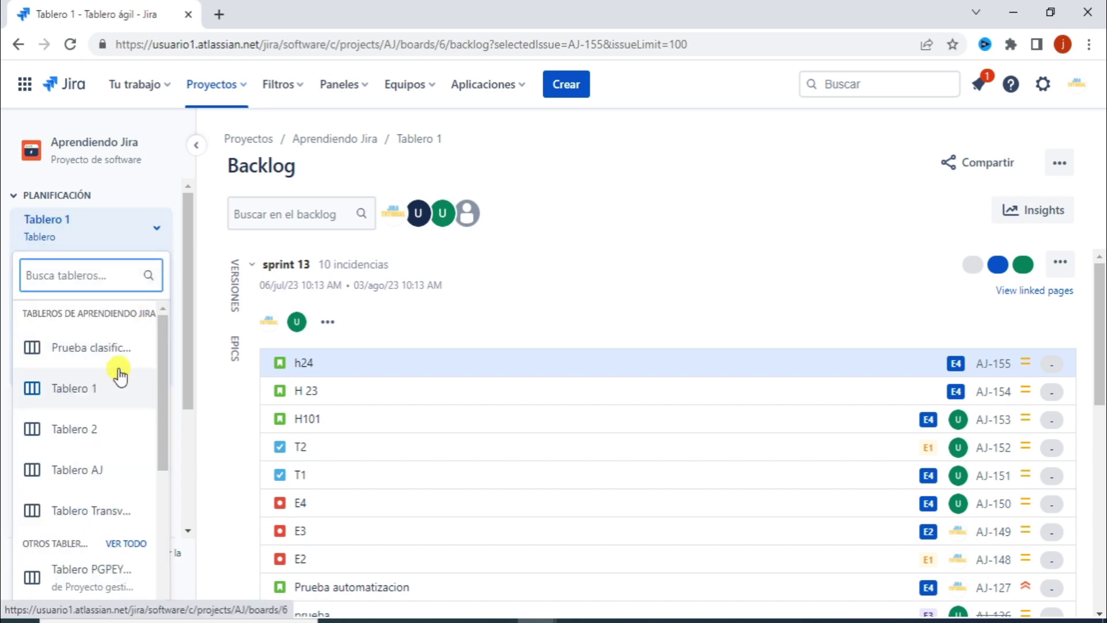
click(87, 430)
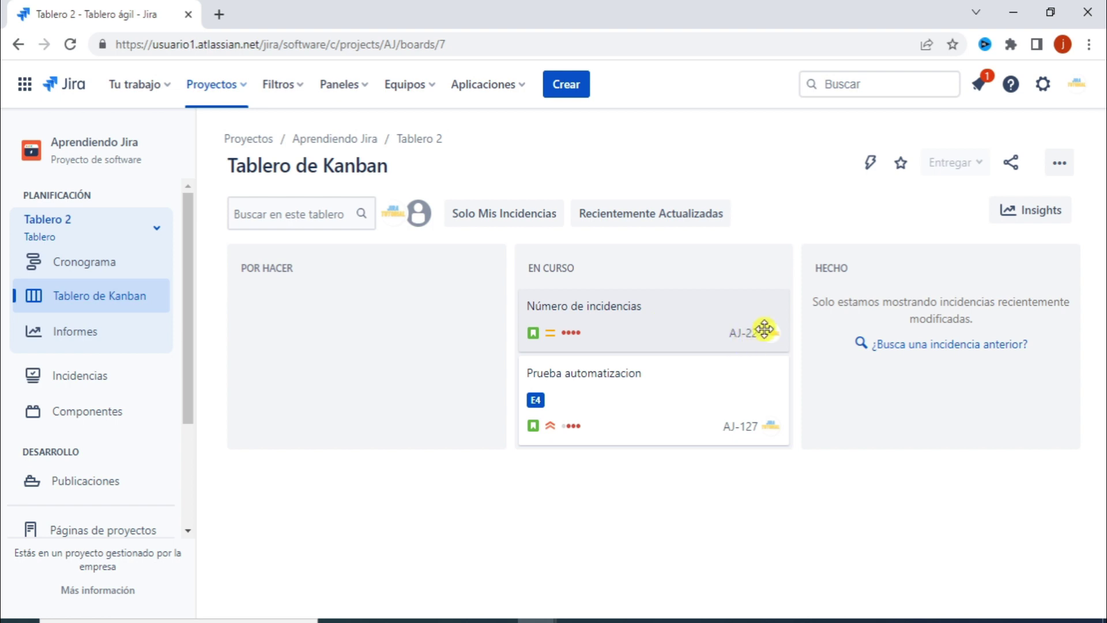
mouse_move(772, 333)
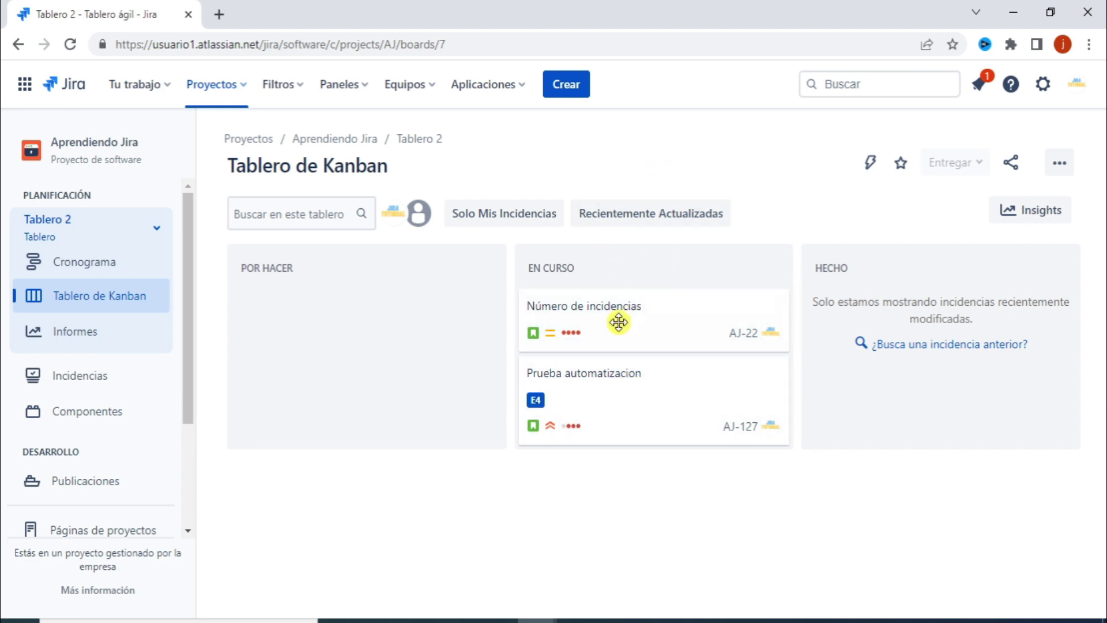
mouse_move(571, 331)
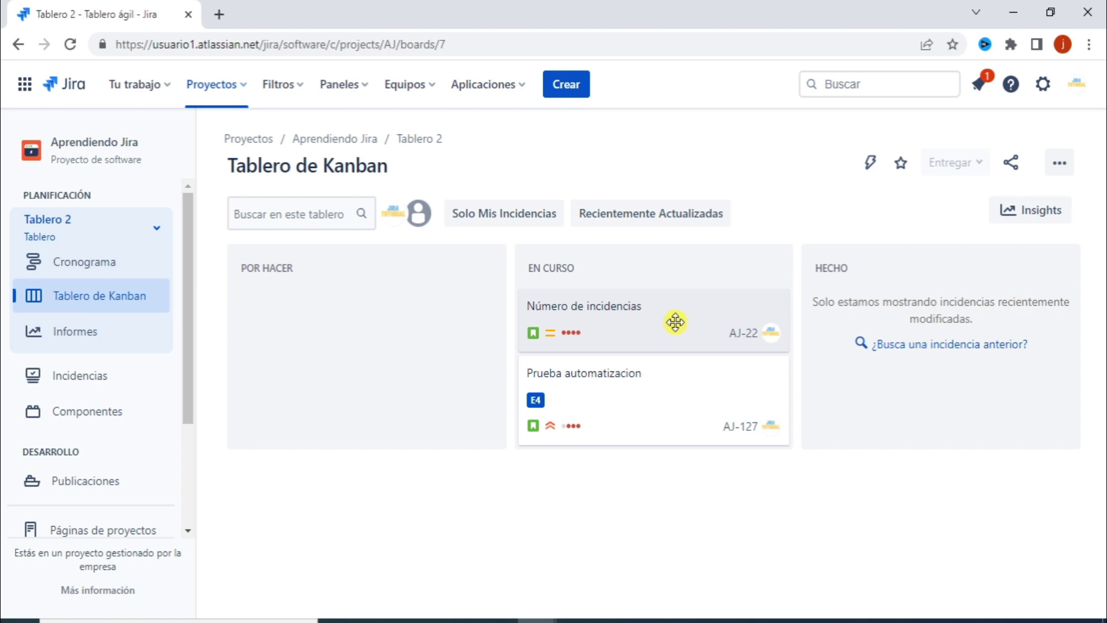
click(652, 317)
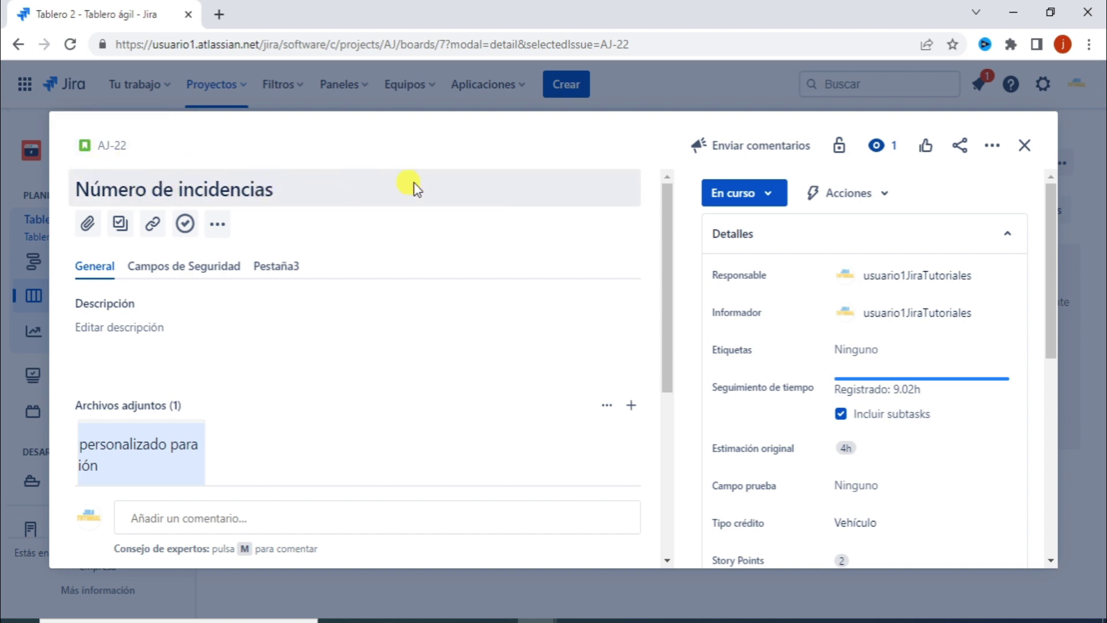
- Examine the issue's General, Campos de Seguridad and Pestaña3 fields, together with its attachments and subtasks
scroll(462, 190, down, 1)
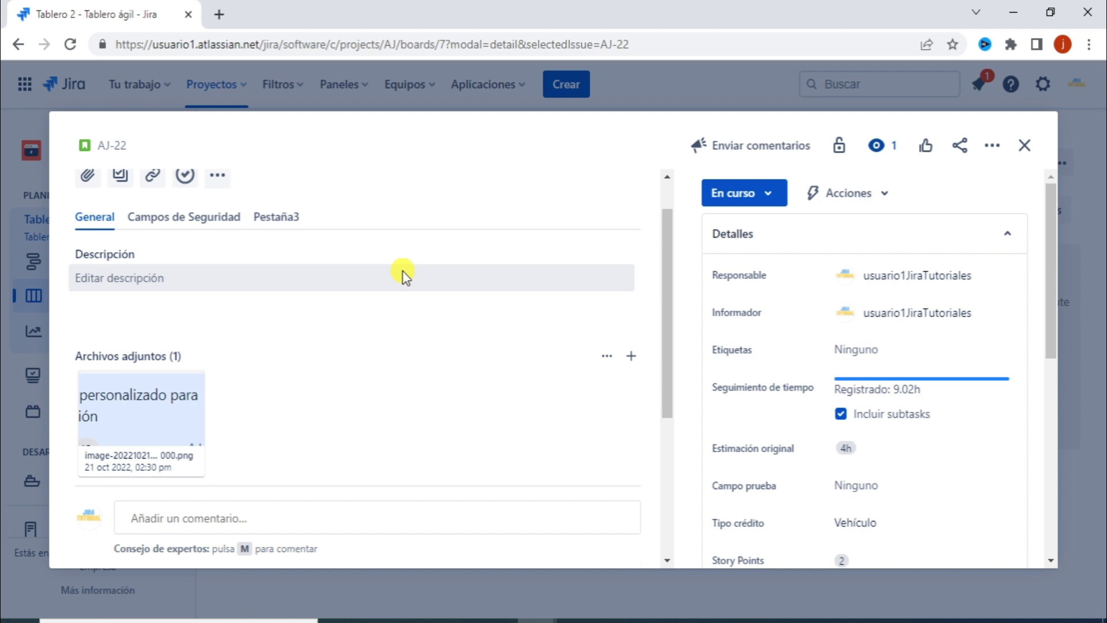
scroll(402, 276, down, 1)
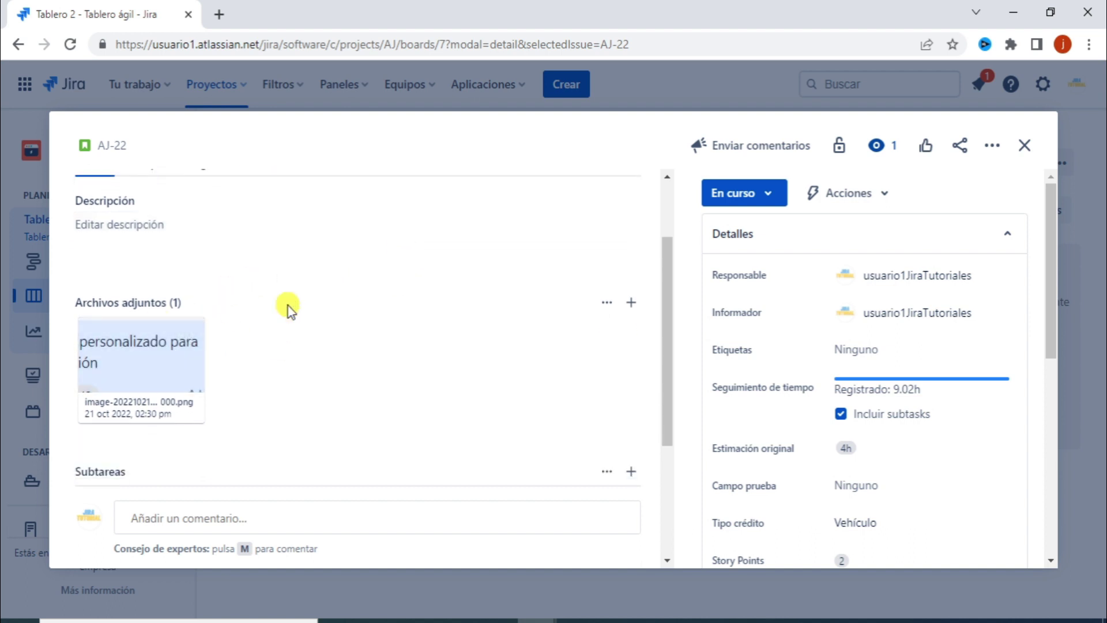
scroll(287, 310, up, 2)
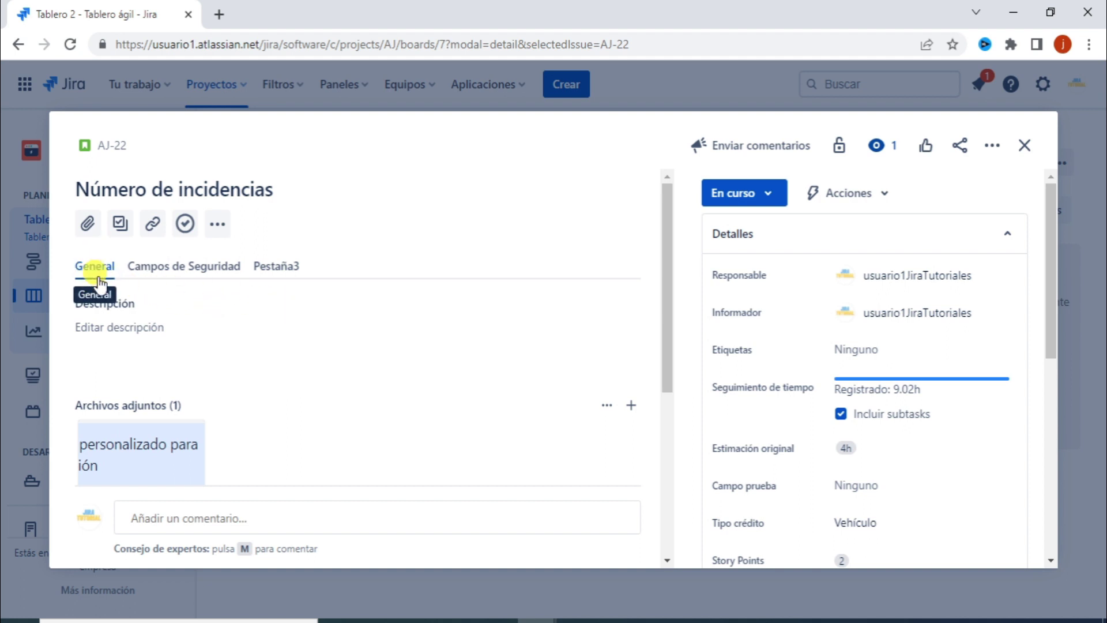
click(178, 281)
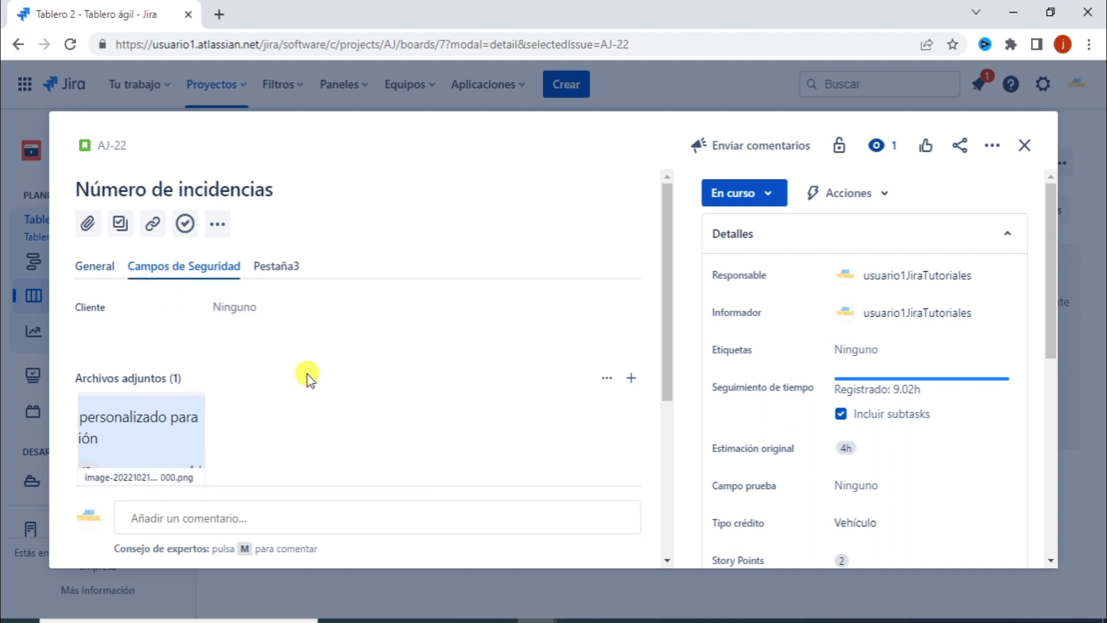
scroll(307, 375, down, 3)
scroll(306, 374, up, 2)
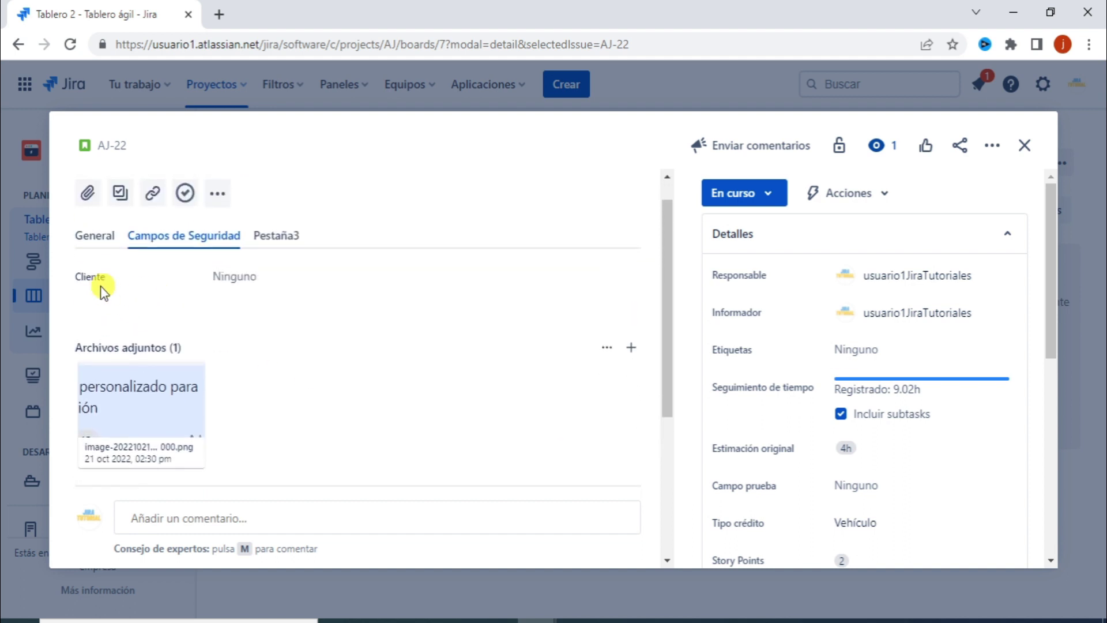
scroll(315, 326, down, 3)
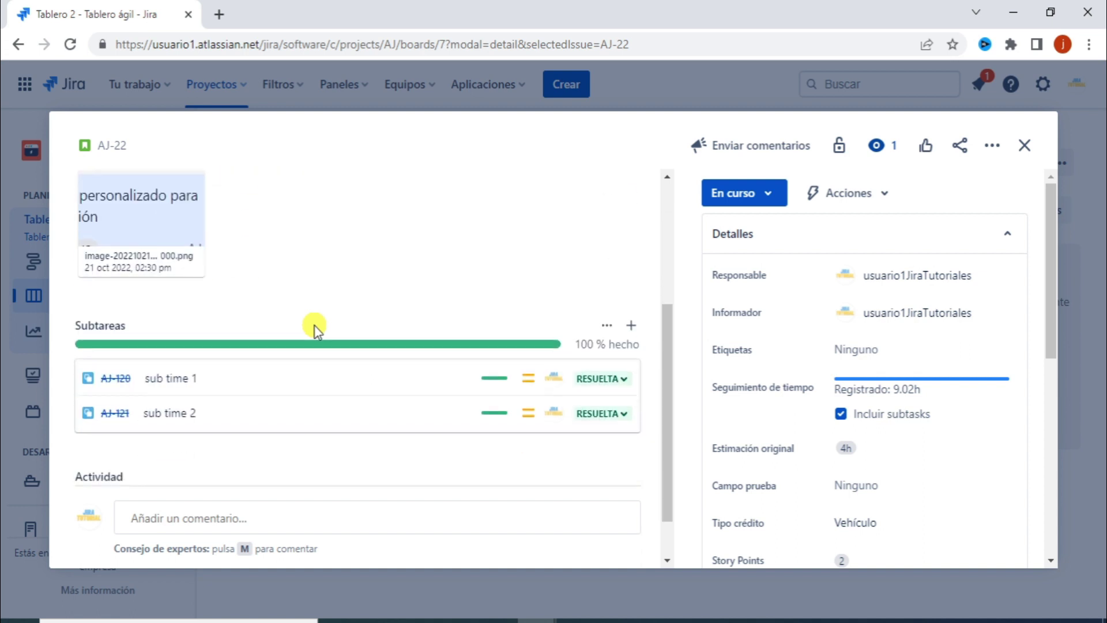
scroll(315, 326, up, 3)
click(277, 242)
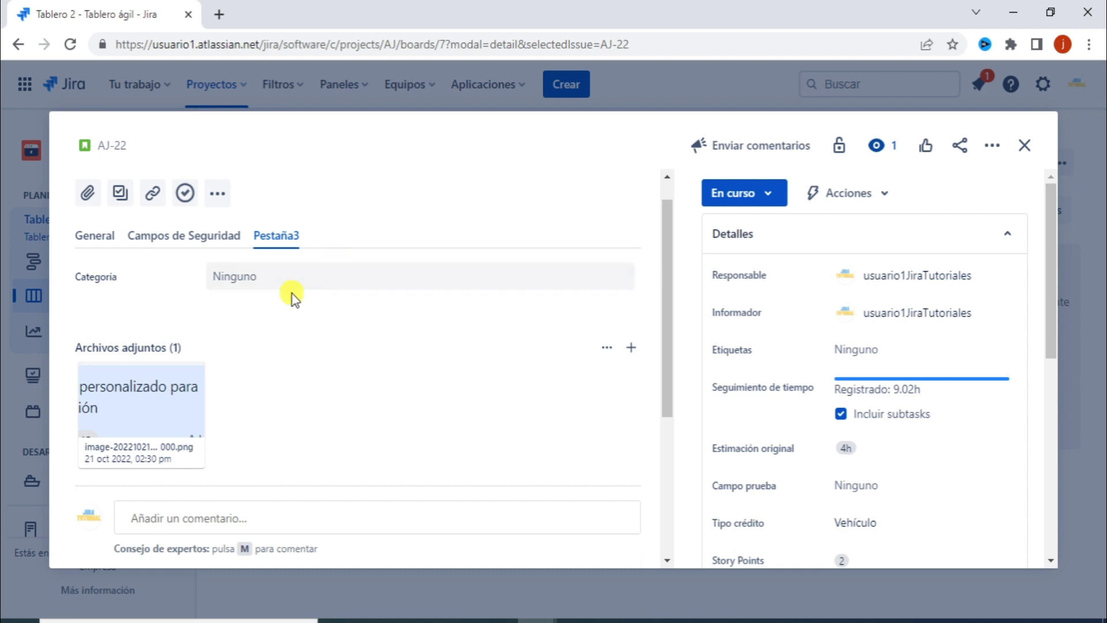
click(91, 242)
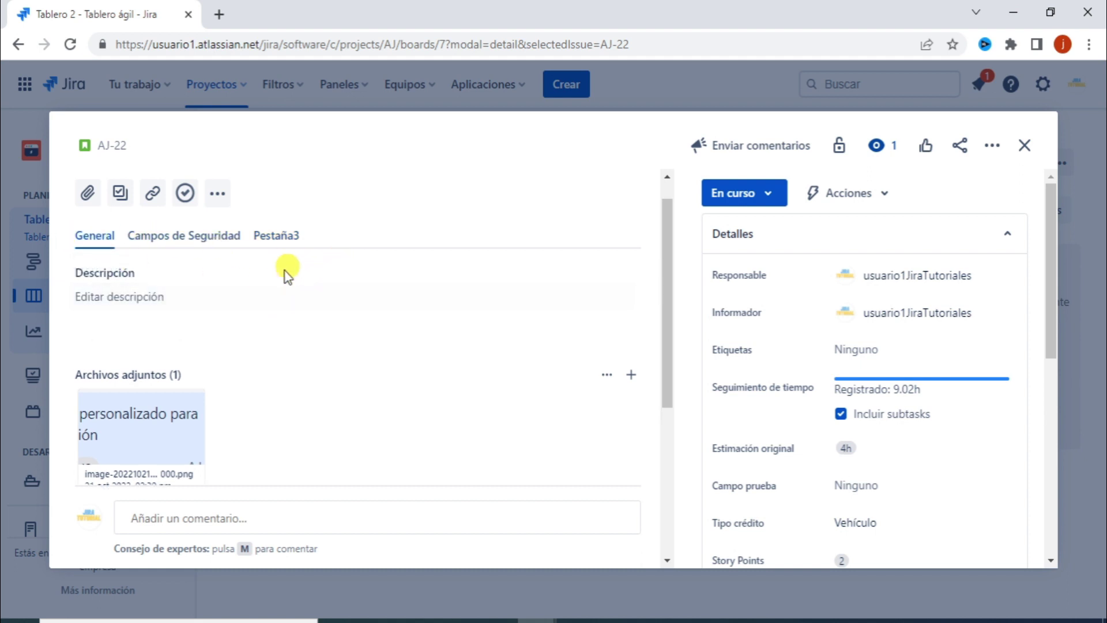
- Show the issue's change history in the activity section and read through its entries
scroll(353, 279, down, 4)
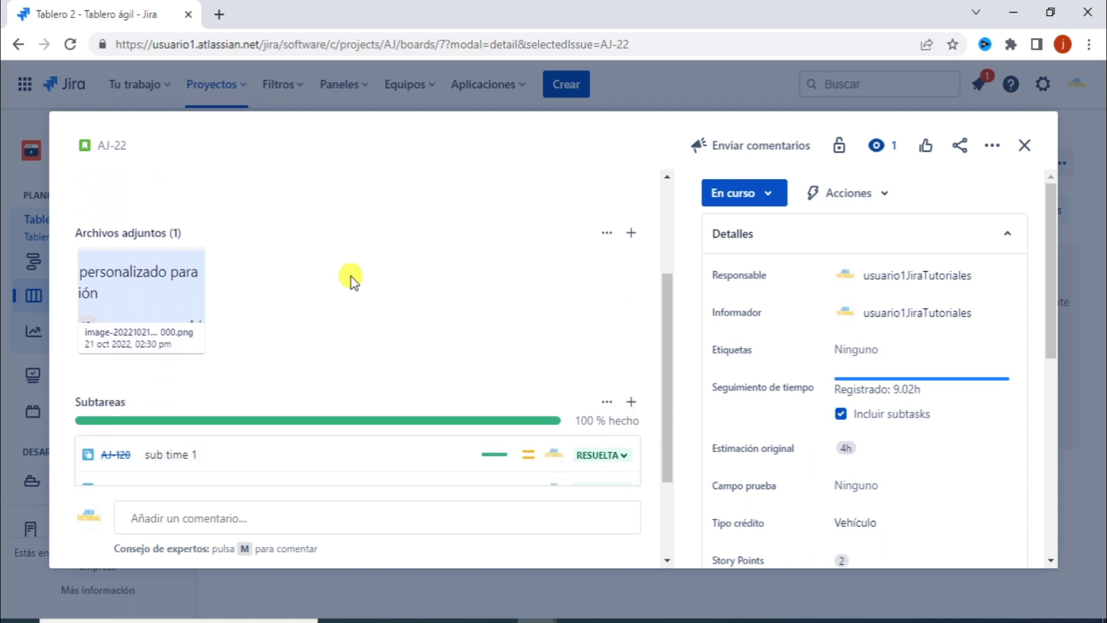
scroll(351, 275, down, 1)
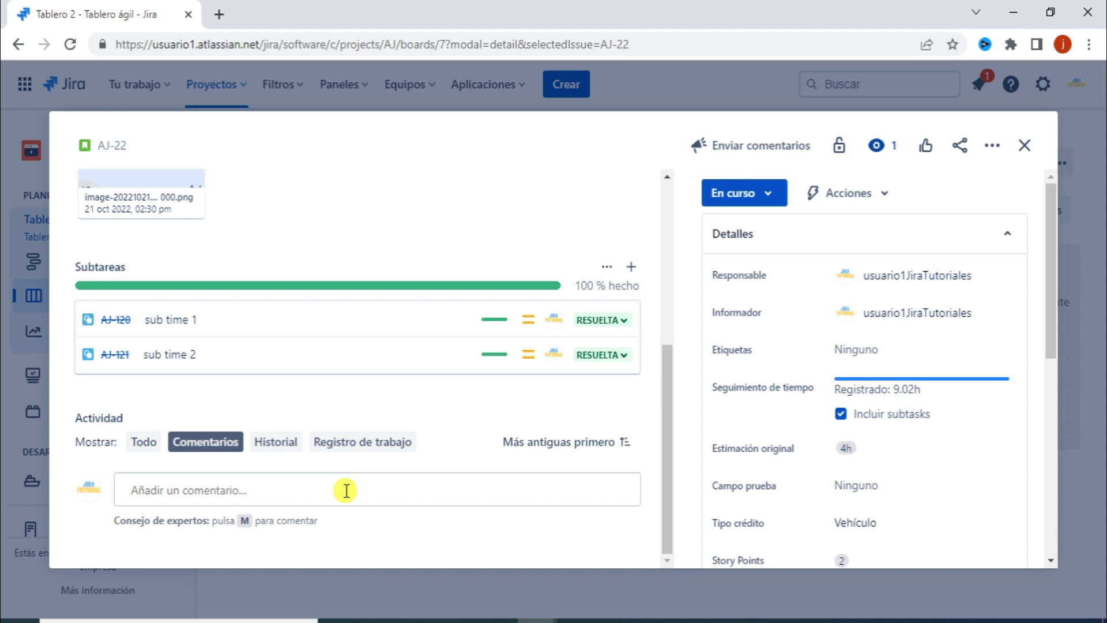
click(275, 444)
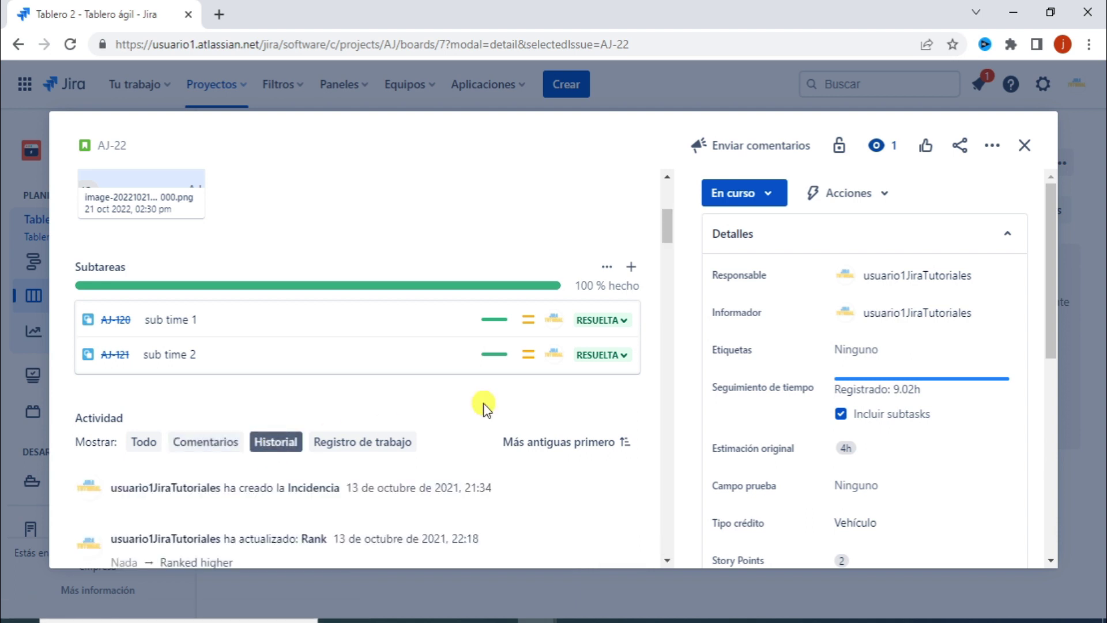
scroll(483, 403, down, 3)
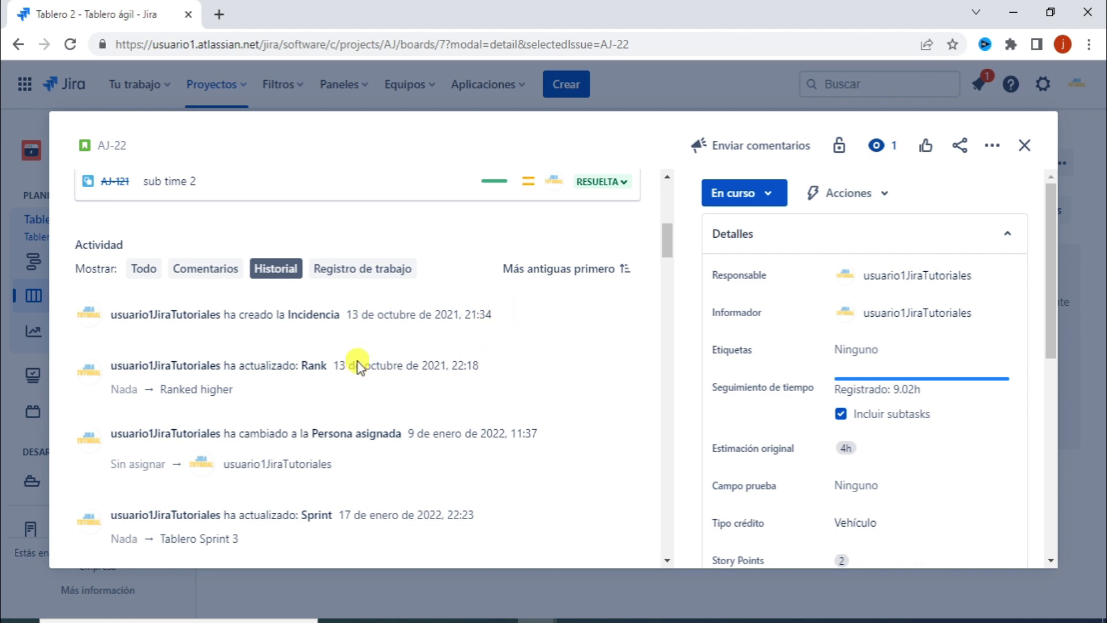
scroll(339, 396, down, 2)
scroll(340, 397, up, 3)
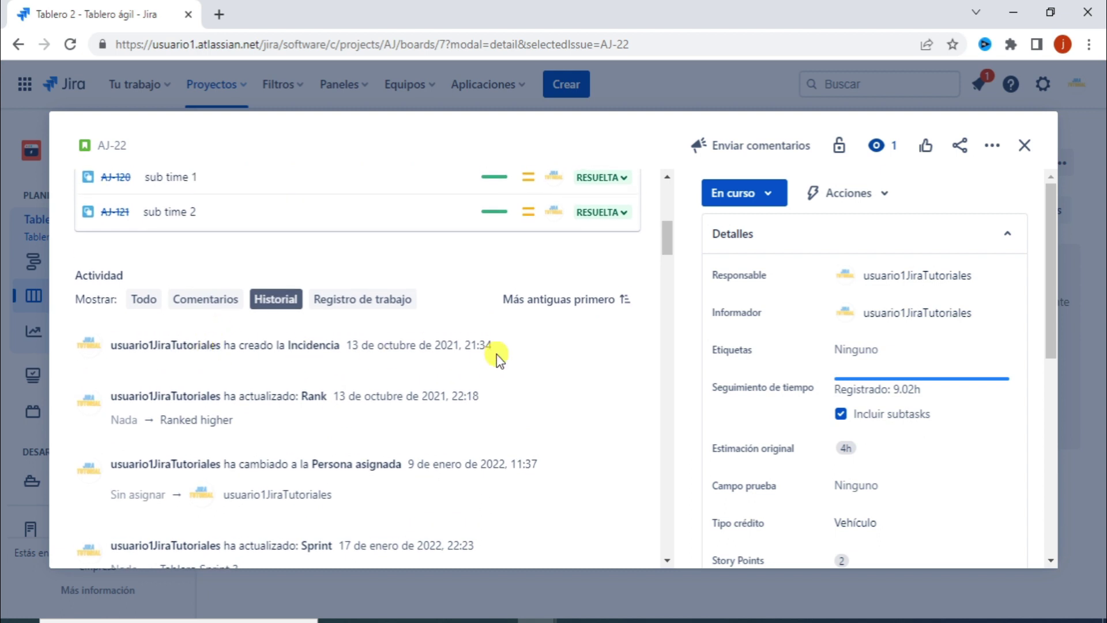
scroll(500, 359, down, 1)
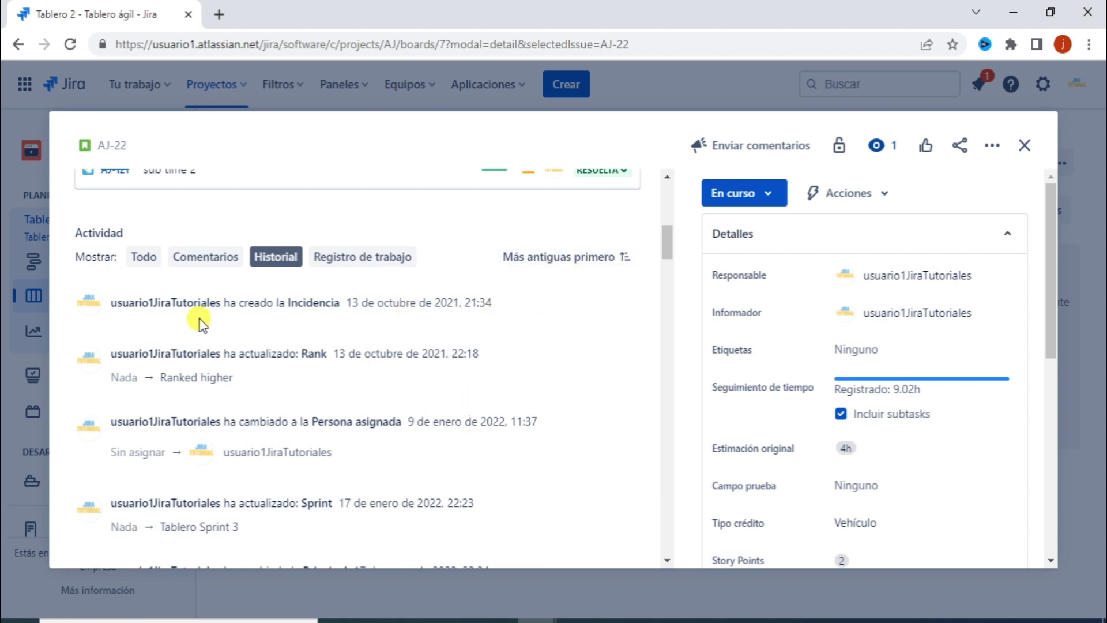
scroll(292, 334, down, 1)
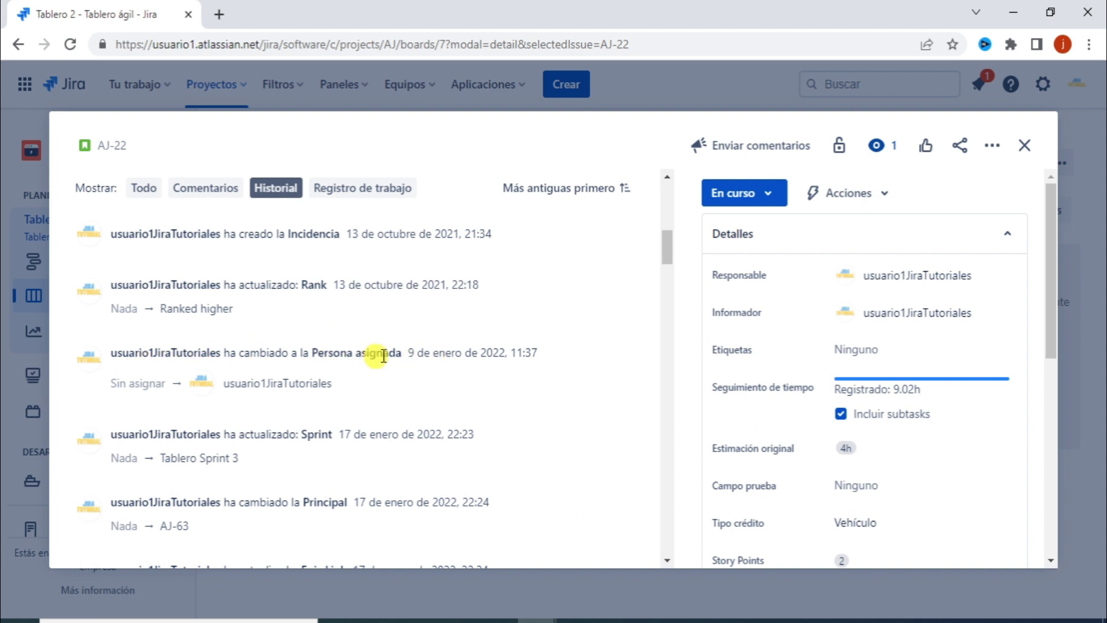
scroll(448, 356, down, 1)
scroll(447, 356, down, 3)
scroll(447, 356, up, 5)
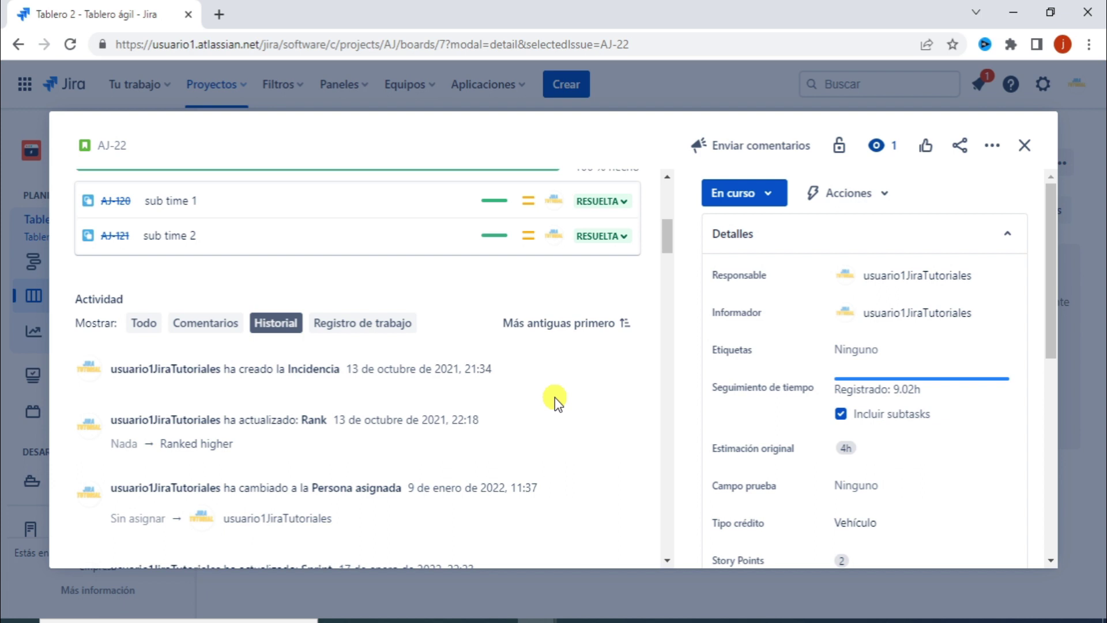
- Sort the issue's activity by most recent first and show its comments
click(569, 324)
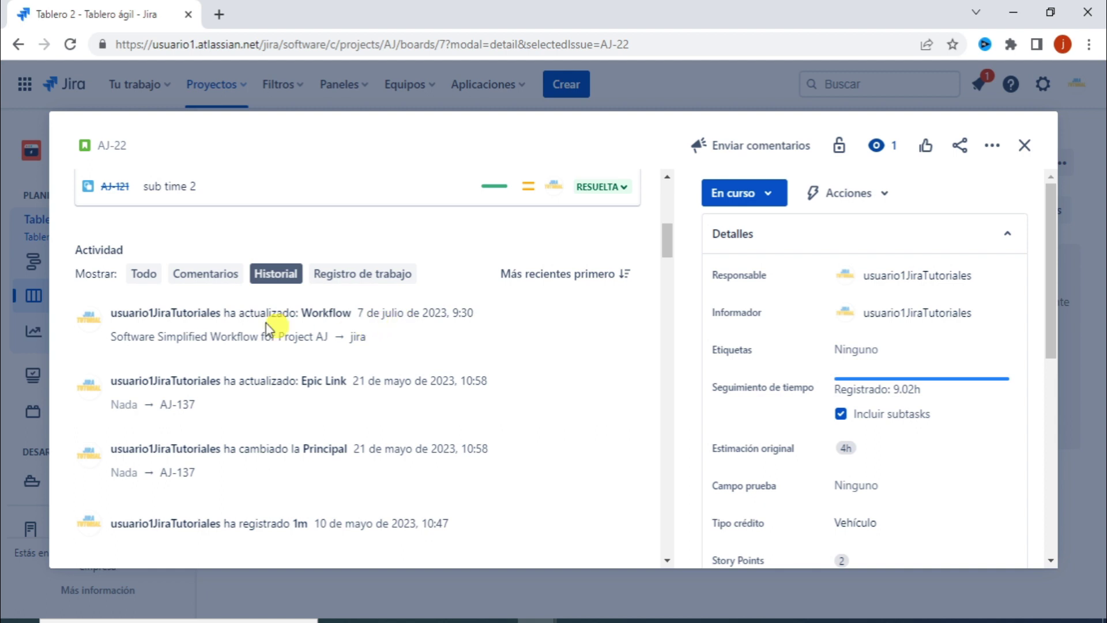
click(204, 274)
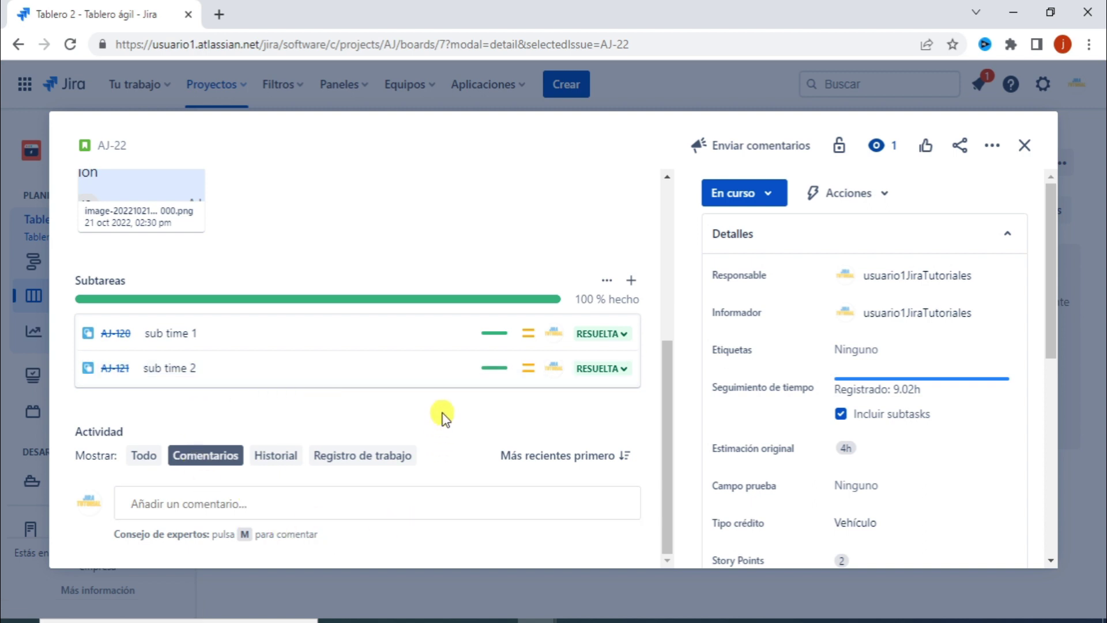
scroll(882, 346, down, 3)
scroll(882, 346, up, 3)
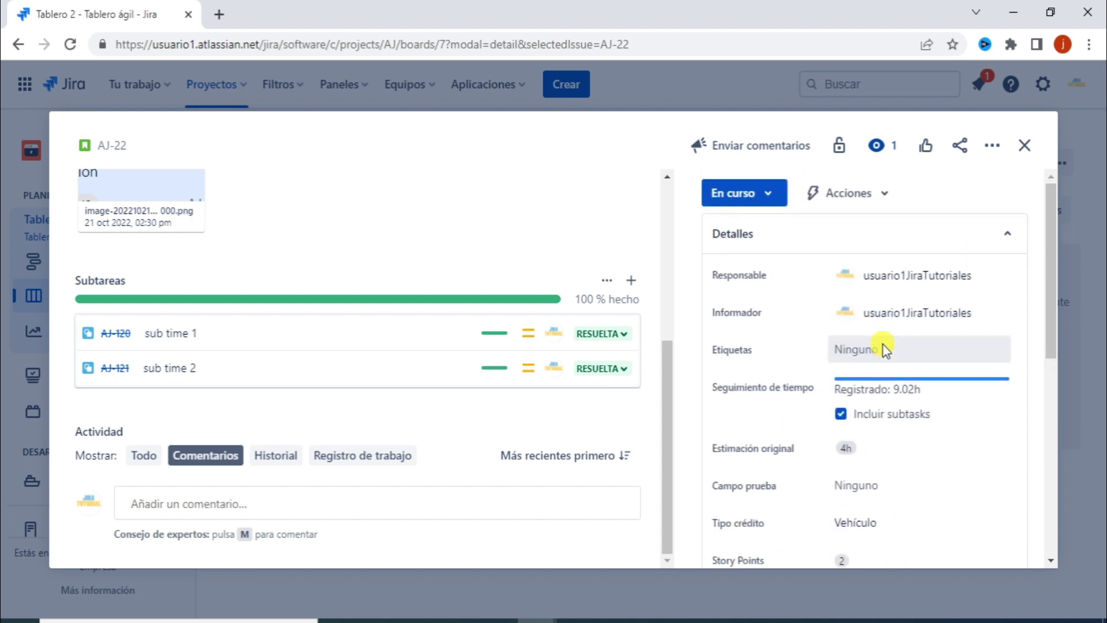
- Examine the issue's Detalles fields from Responsable to Campo prueba, and view the Campo prueba options without choosing one
mouse_move(921, 276)
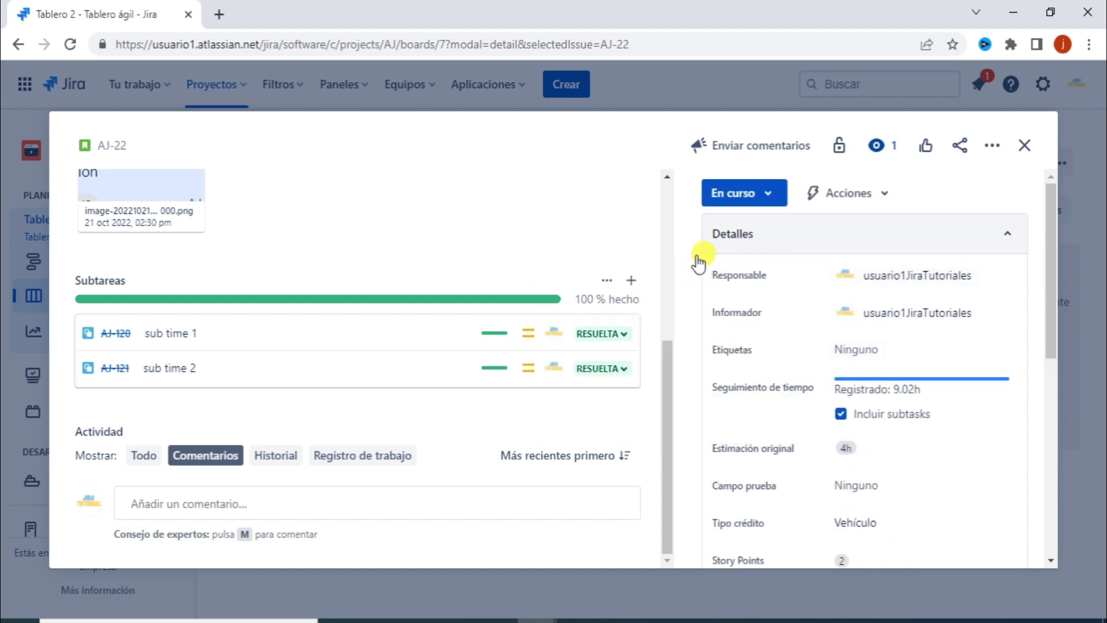
scroll(763, 318, down, 1)
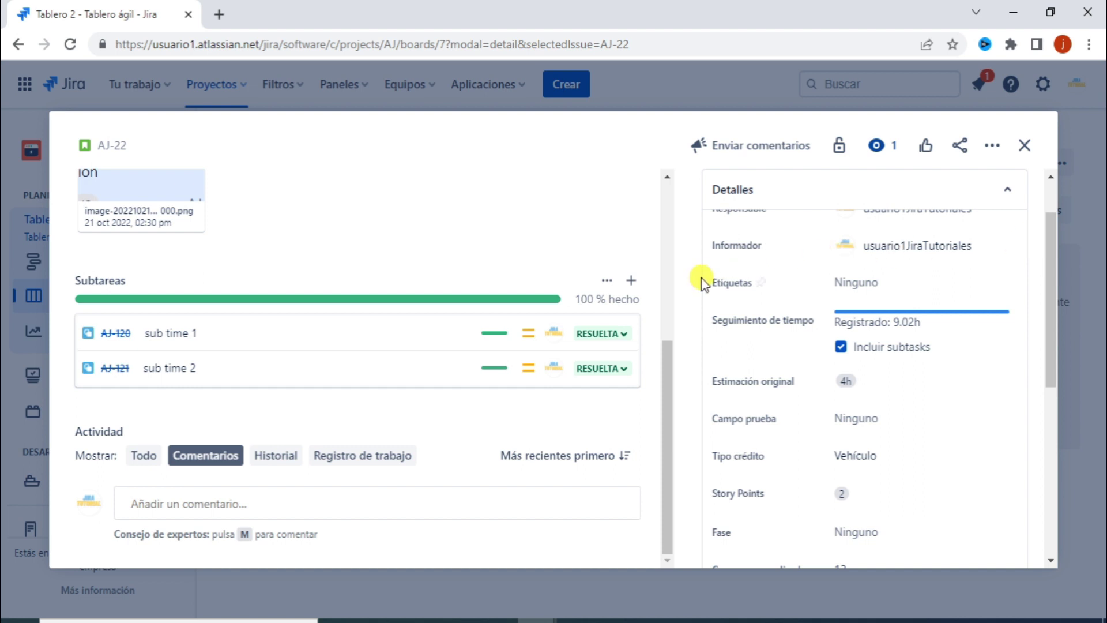
scroll(744, 294, down, 1)
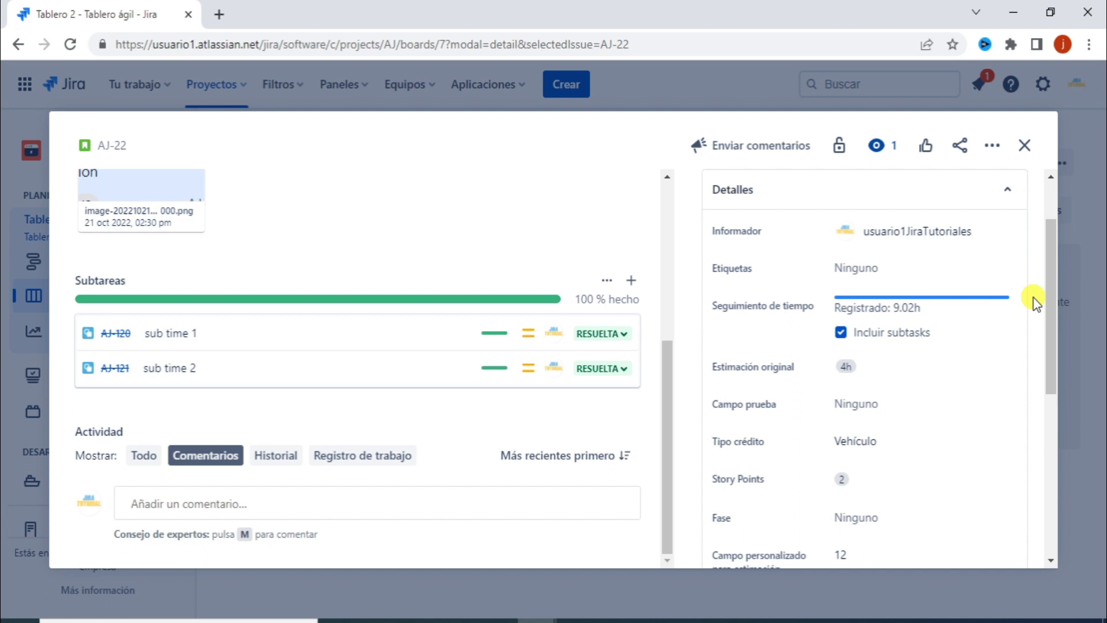
scroll(1033, 303, down, 1)
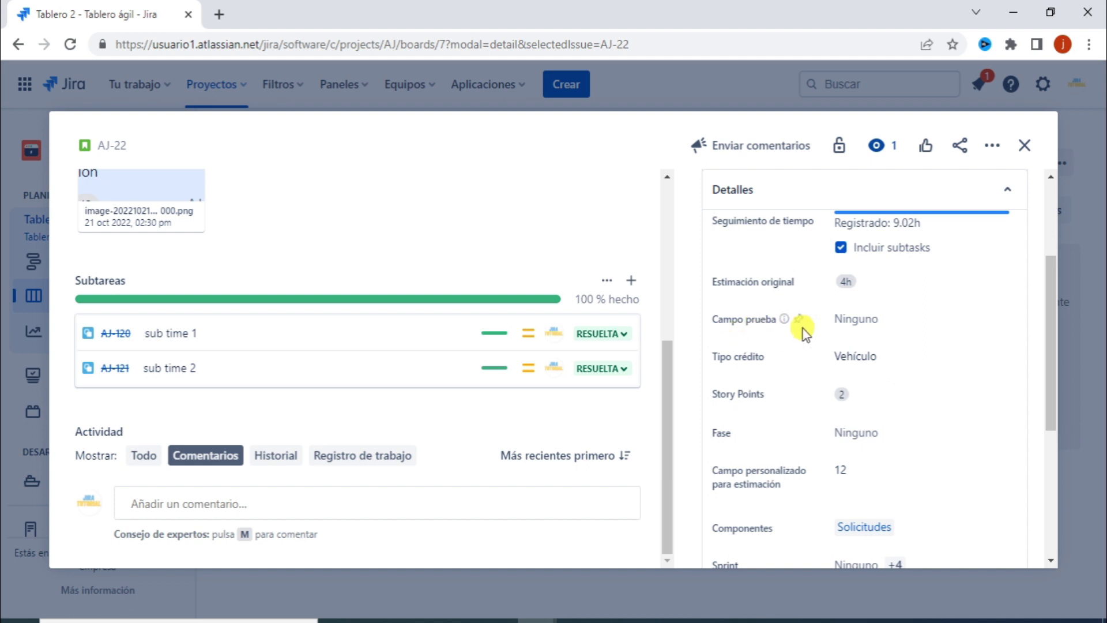
click(877, 317)
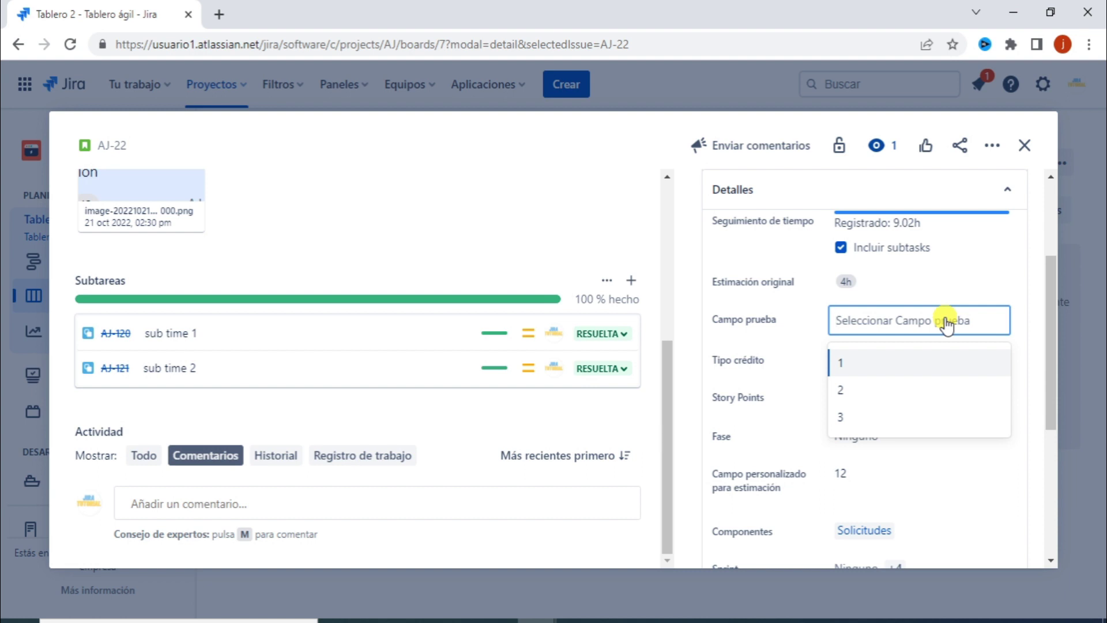
click(1032, 286)
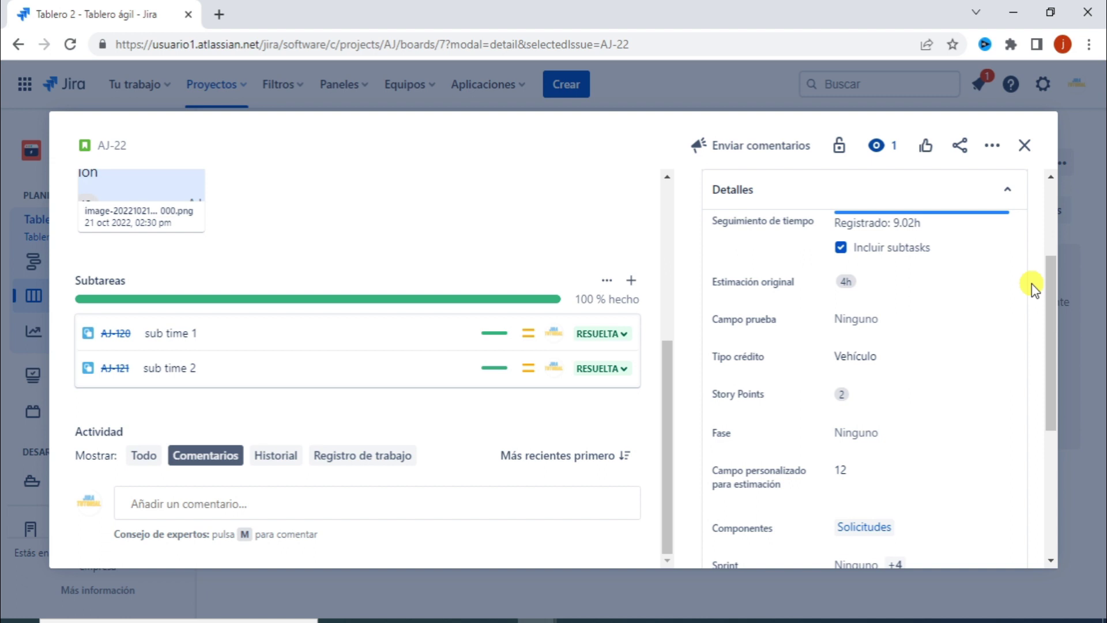
- View the available options of the Tipo crédito field without choosing one
scroll(873, 350, down, 1)
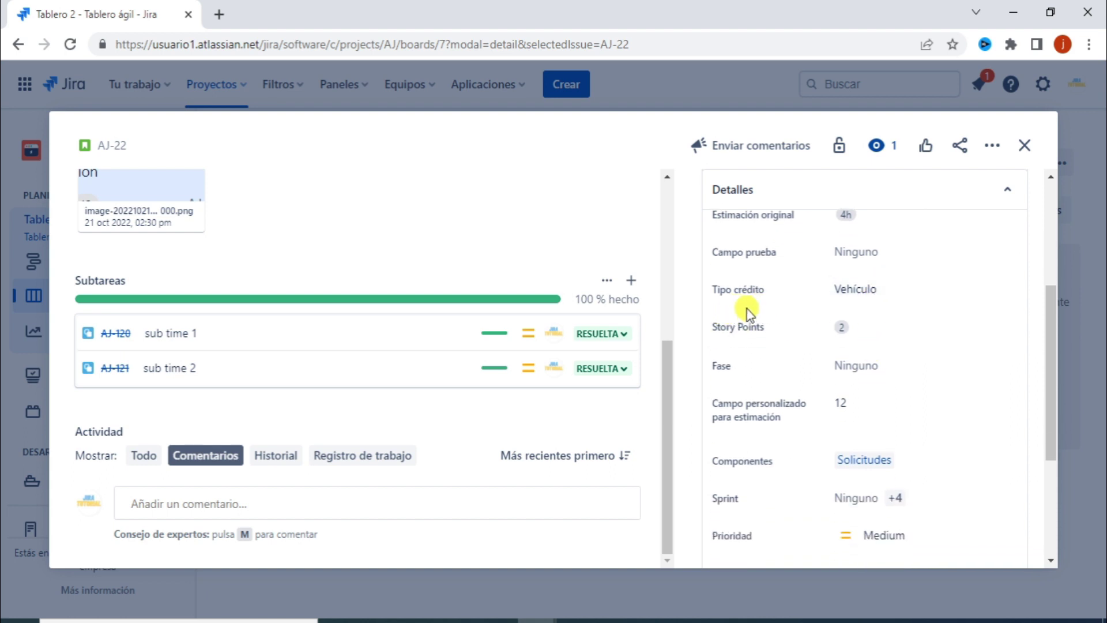
click(896, 291)
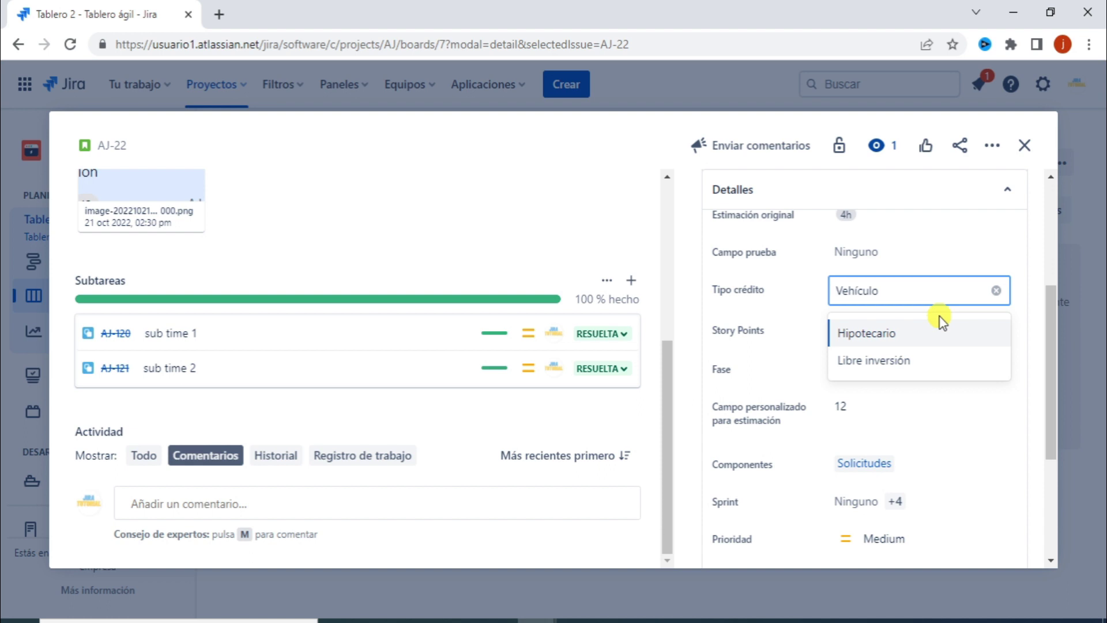
click(758, 366)
scroll(762, 368, down, 1)
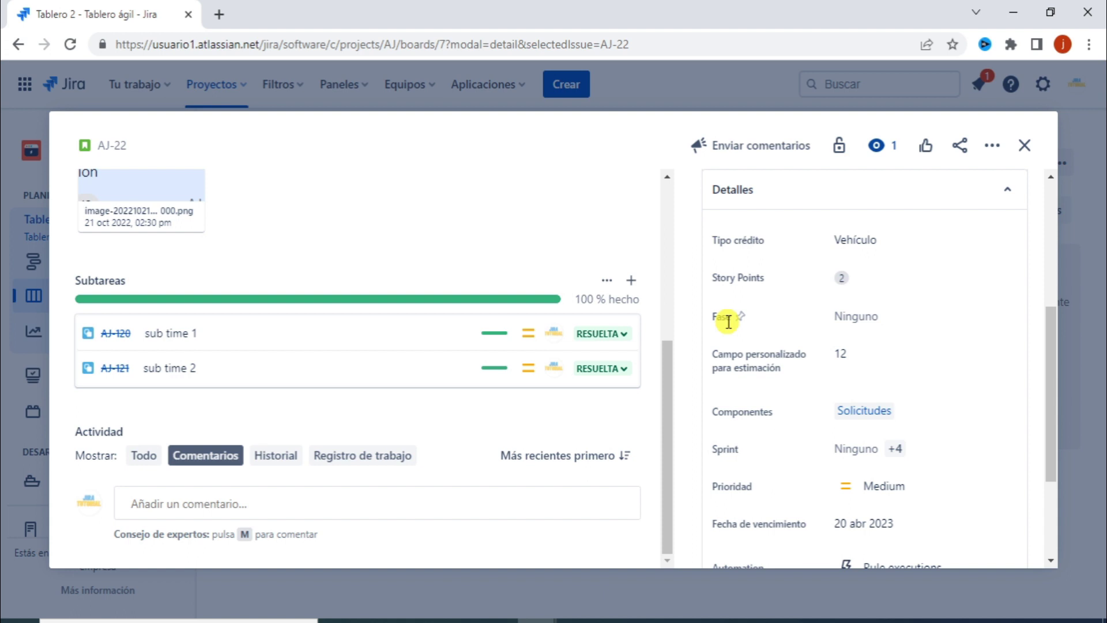
- Set the issue's Prioridad to Low
scroll(728, 322, down, 3)
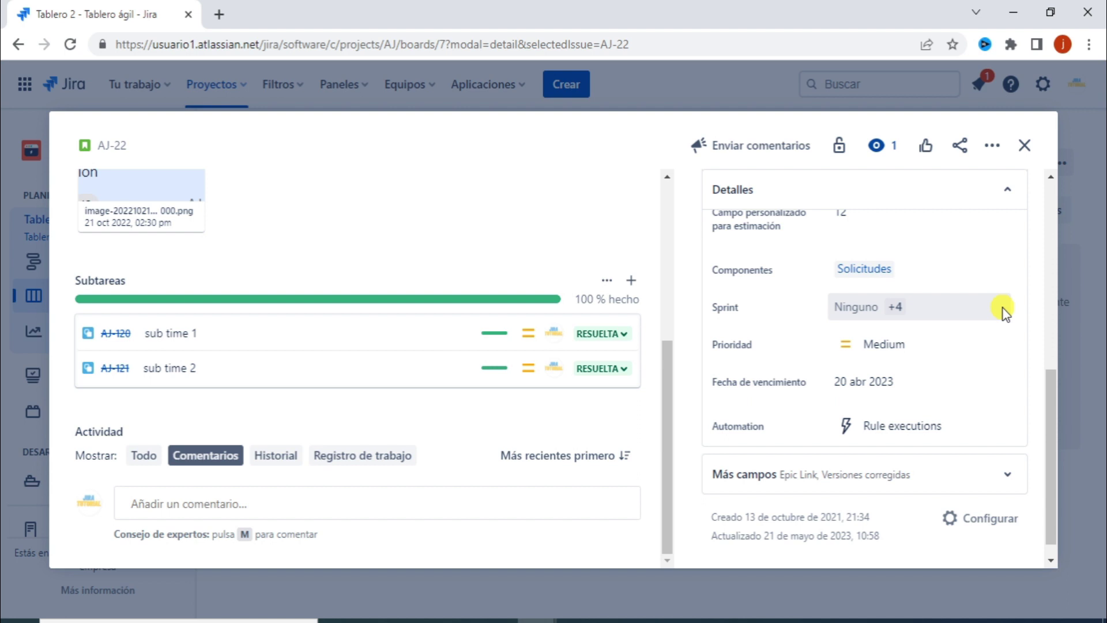
scroll(1001, 307, down, 1)
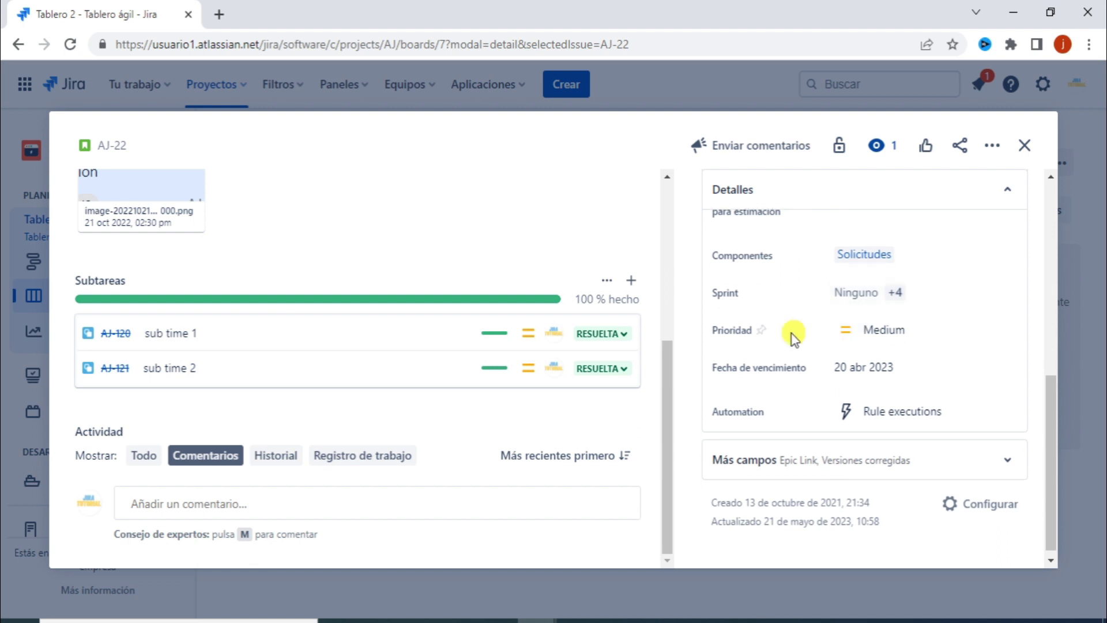
click(897, 330)
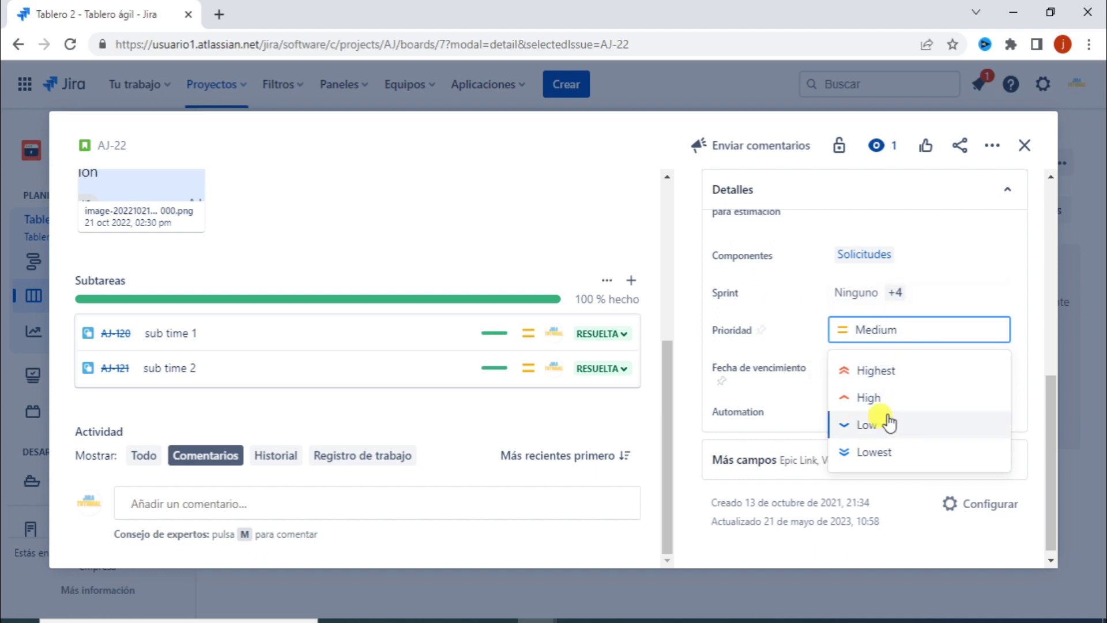
click(917, 425)
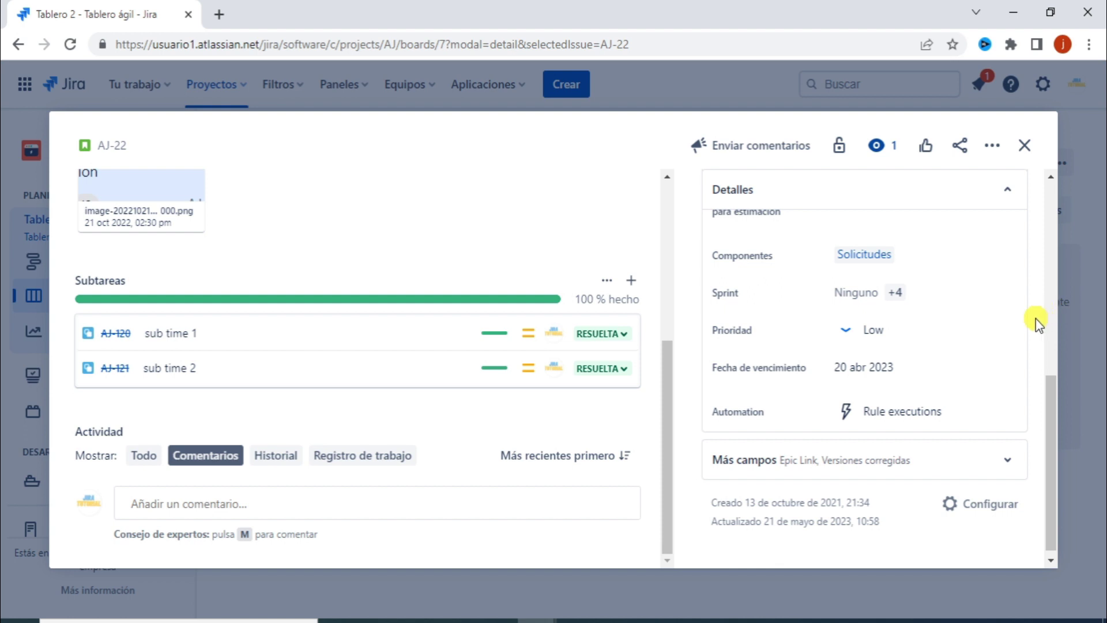
- Close the issue's detail view and open the Aprendiendo Jira 3 project
scroll(960, 354, down, 1)
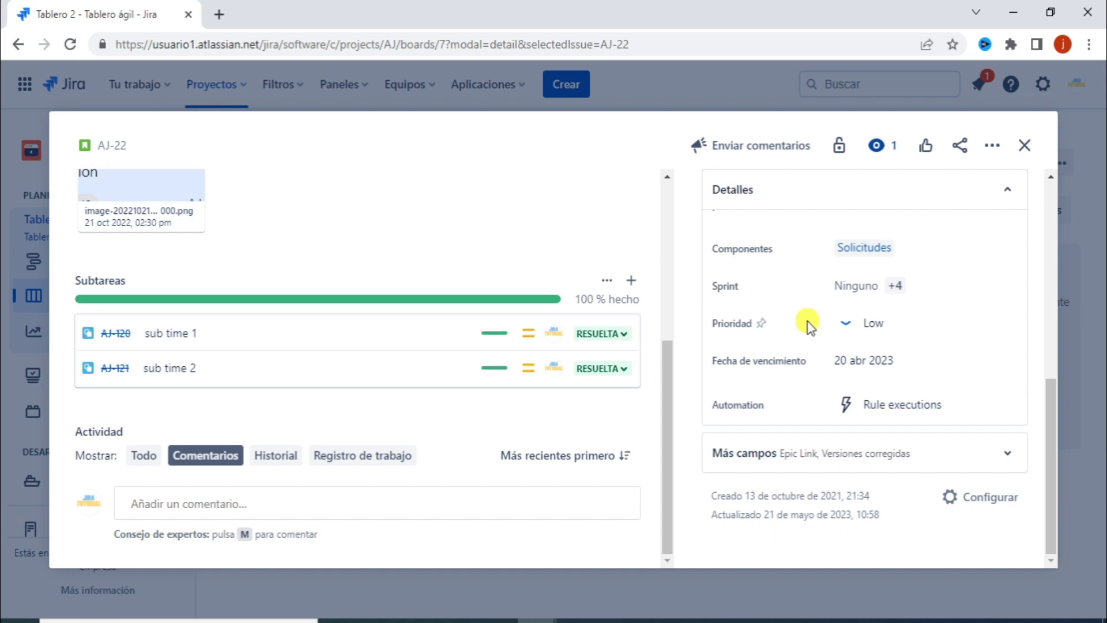
scroll(803, 321, up, 10)
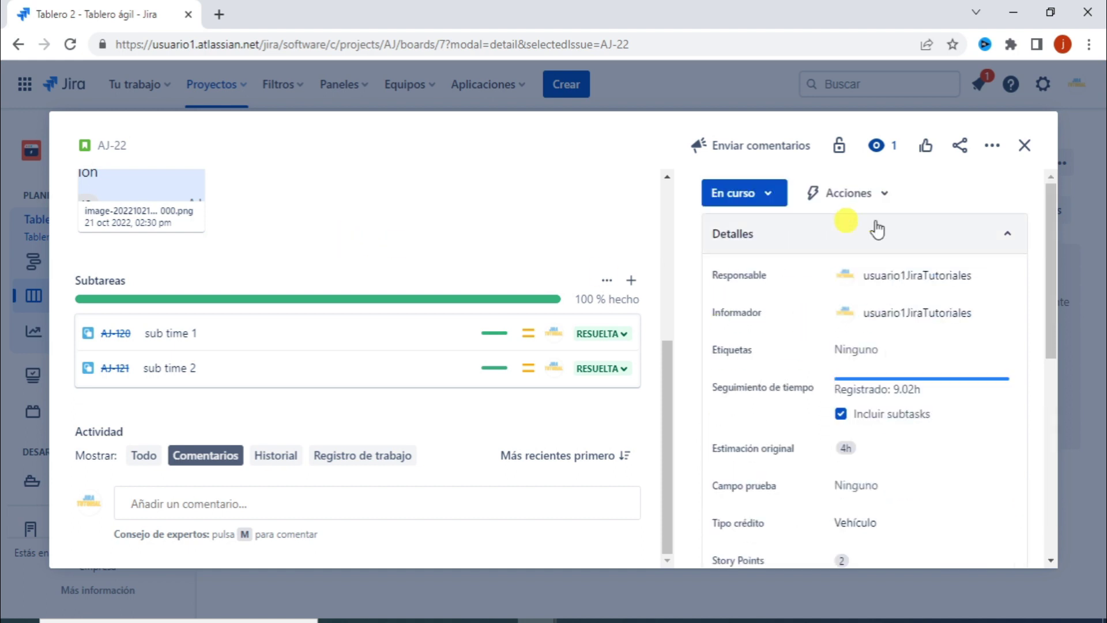
click(1025, 147)
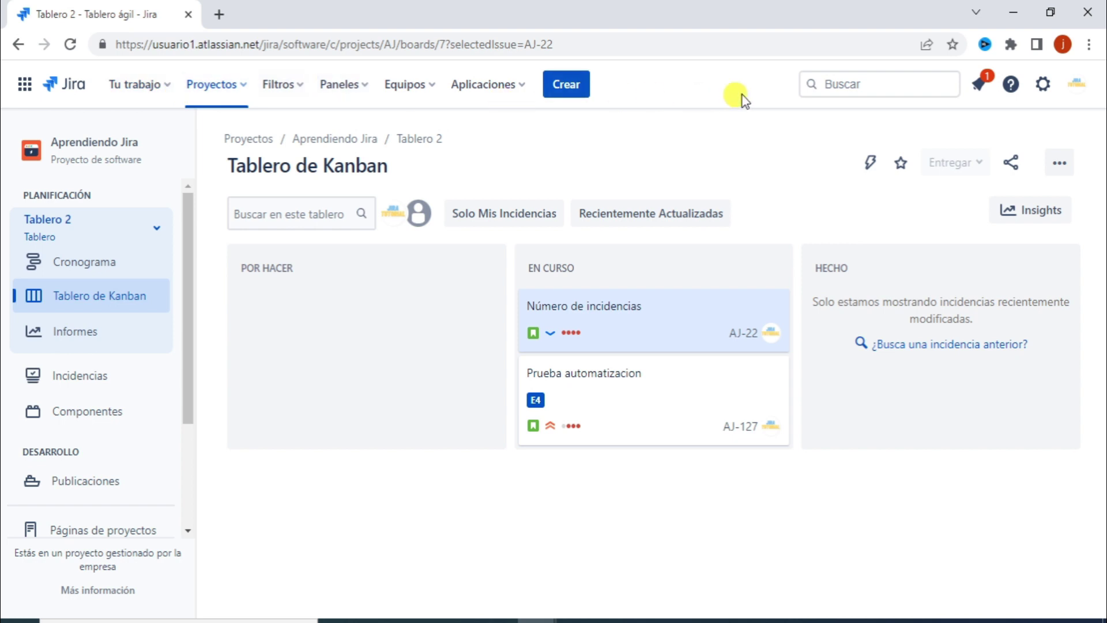
click(233, 88)
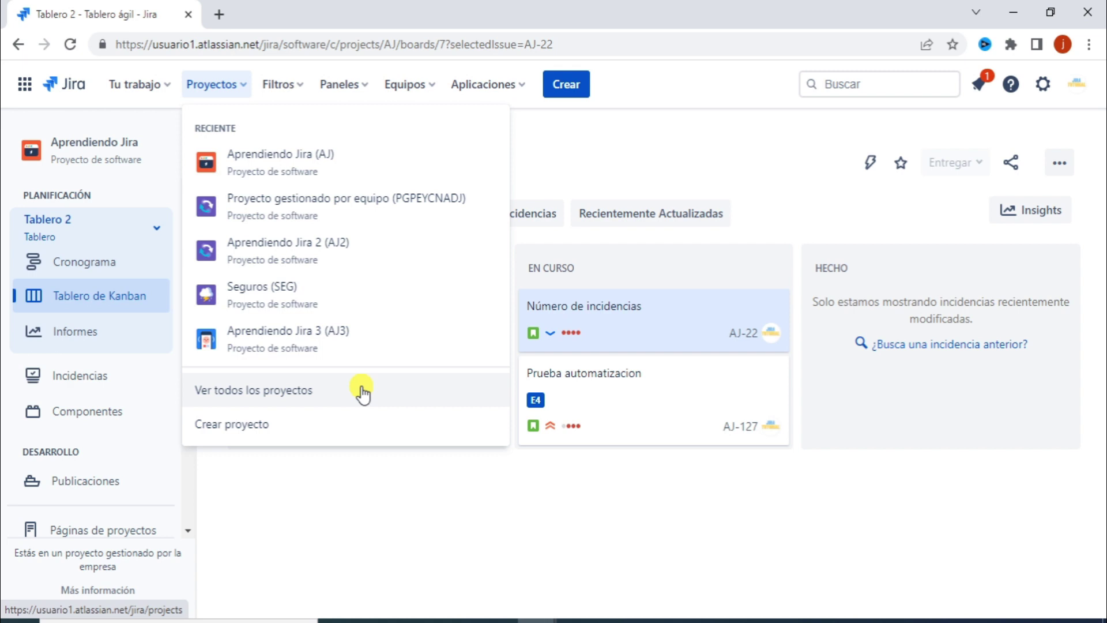
click(358, 333)
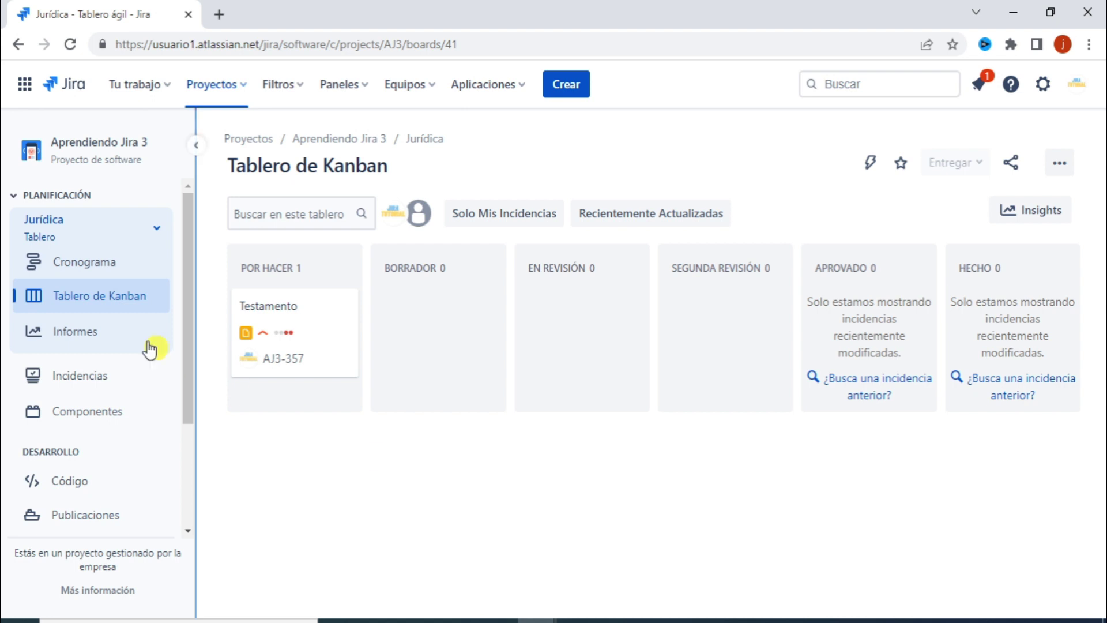
- Open the project's Incidencias list and switch its search from JQL to basic mode
scroll(100, 357, down, 3)
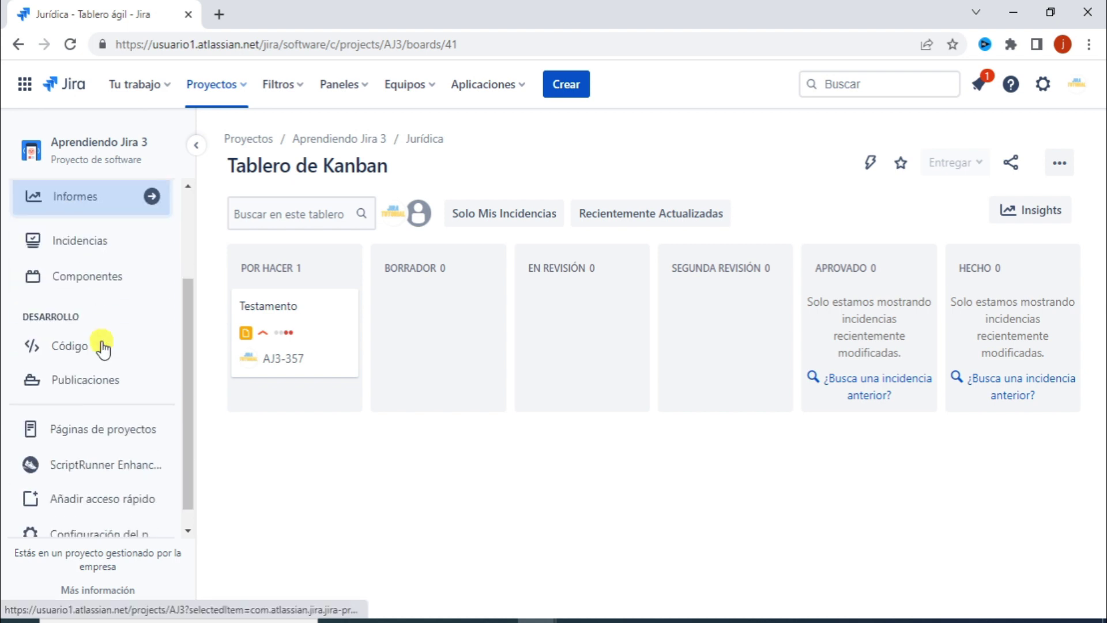
scroll(102, 346, up, 3)
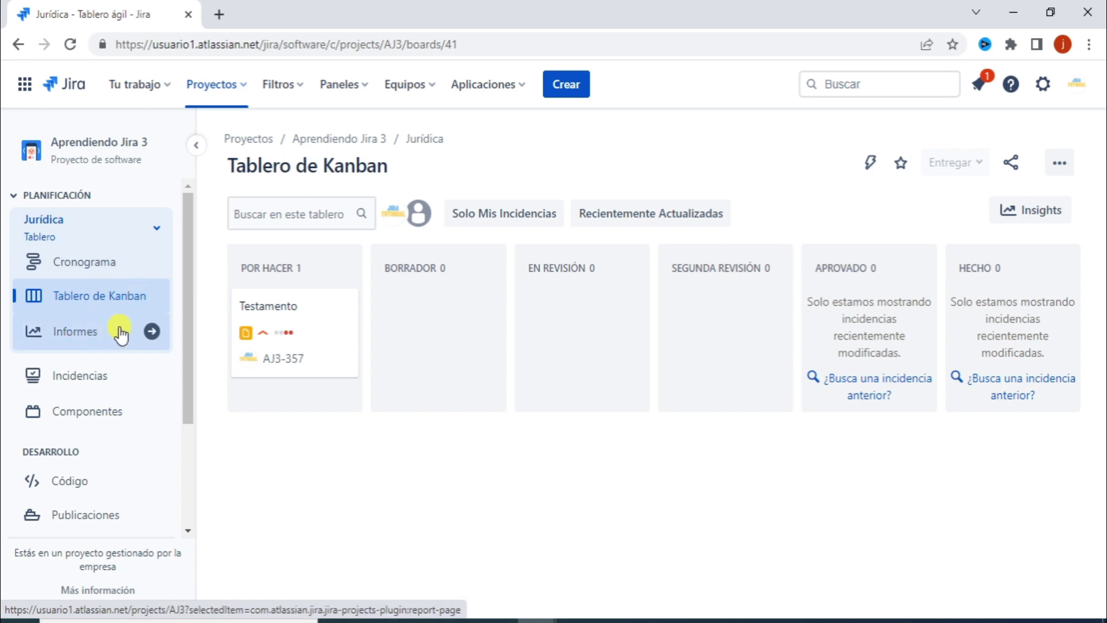
scroll(118, 358, down, 1)
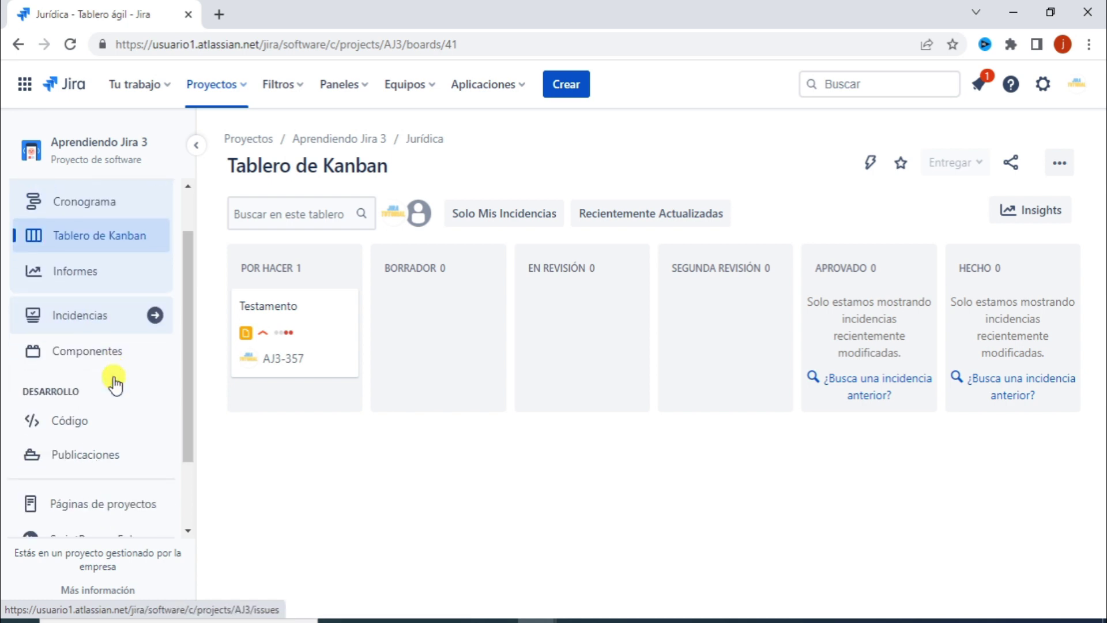
click(98, 317)
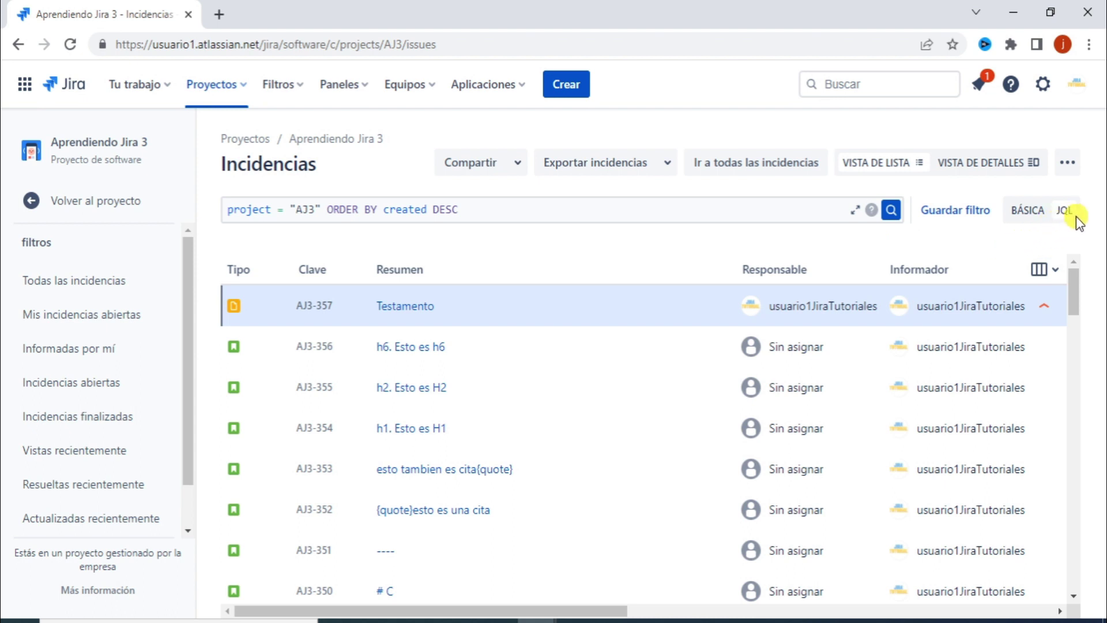
click(1020, 214)
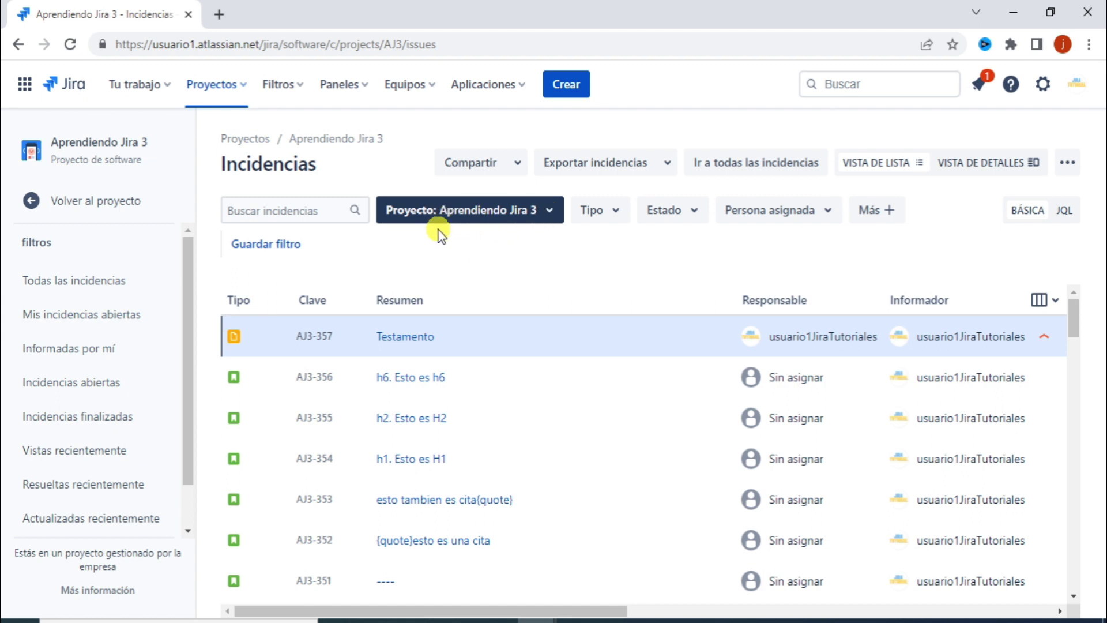
- Look through the project's issue list and filter it to the Documento issue type
scroll(491, 329, down, 10)
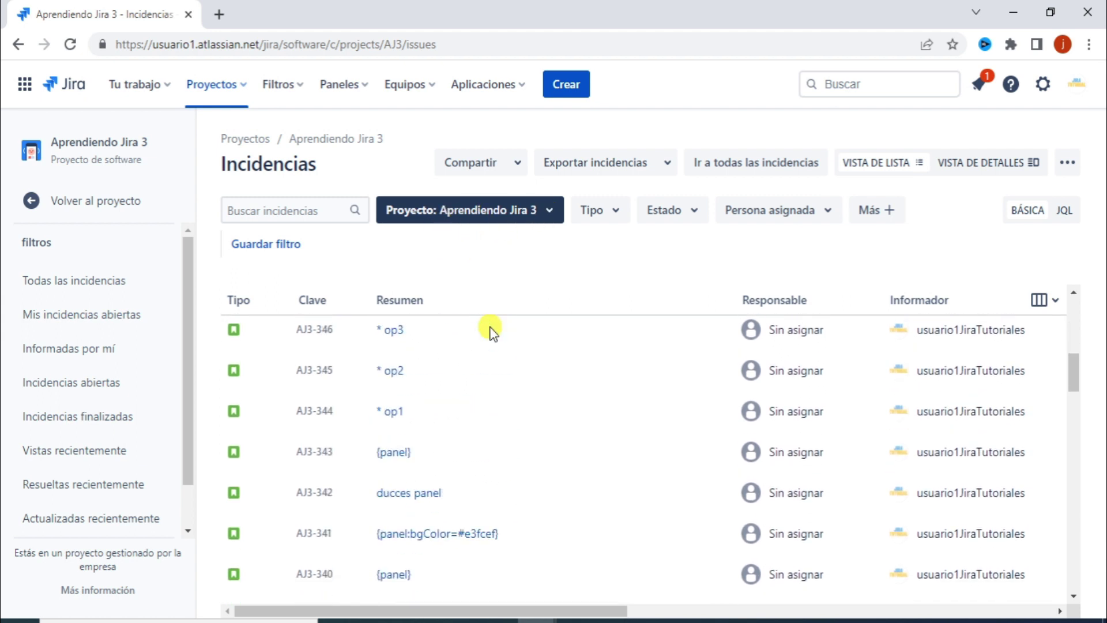
scroll(571, 354, down, 20)
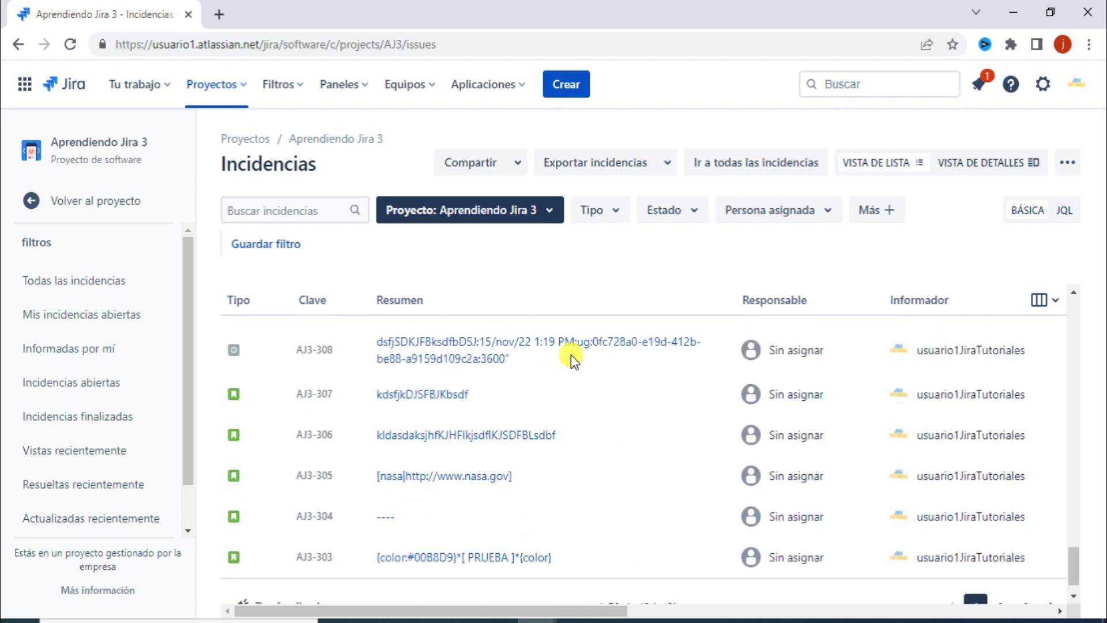
key(Home)
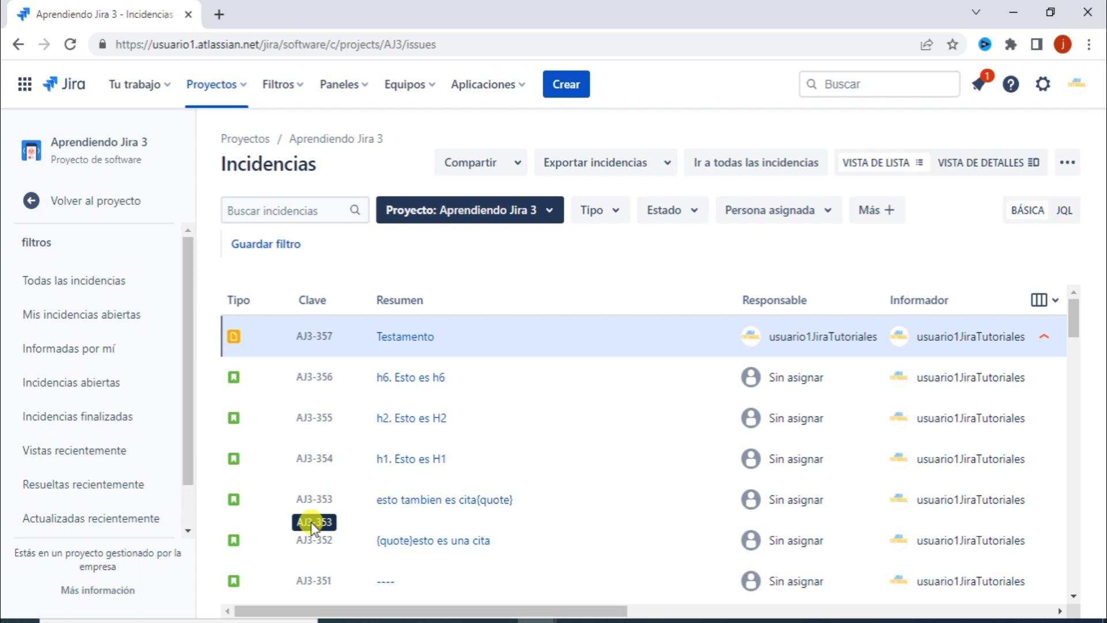
scroll(648, 462, down, 13)
scroll(648, 462, up, 13)
click(609, 221)
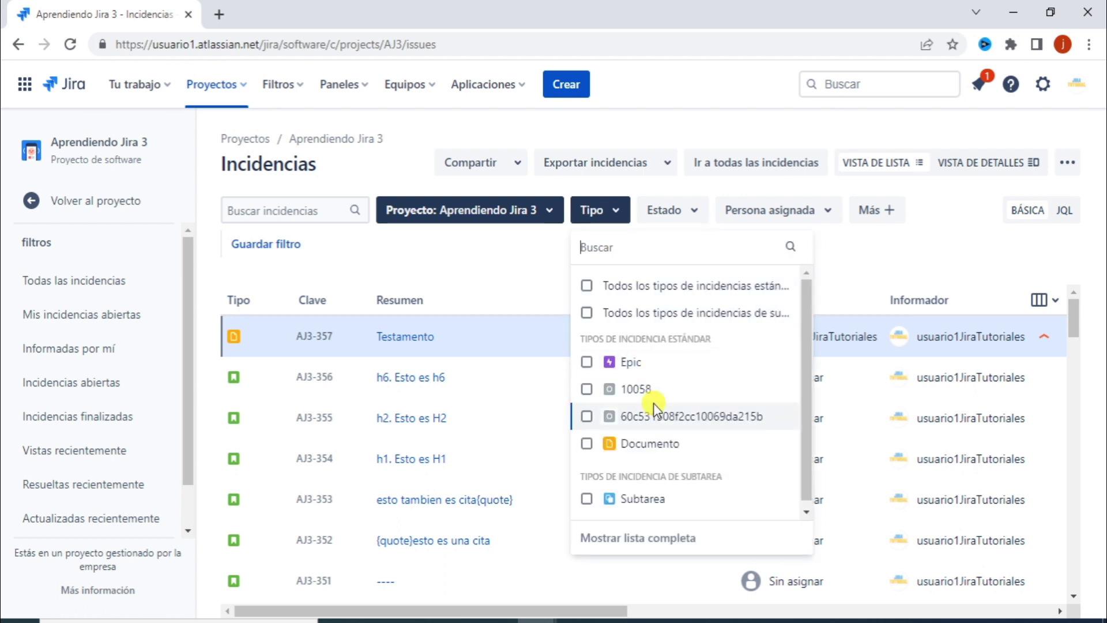
click(587, 443)
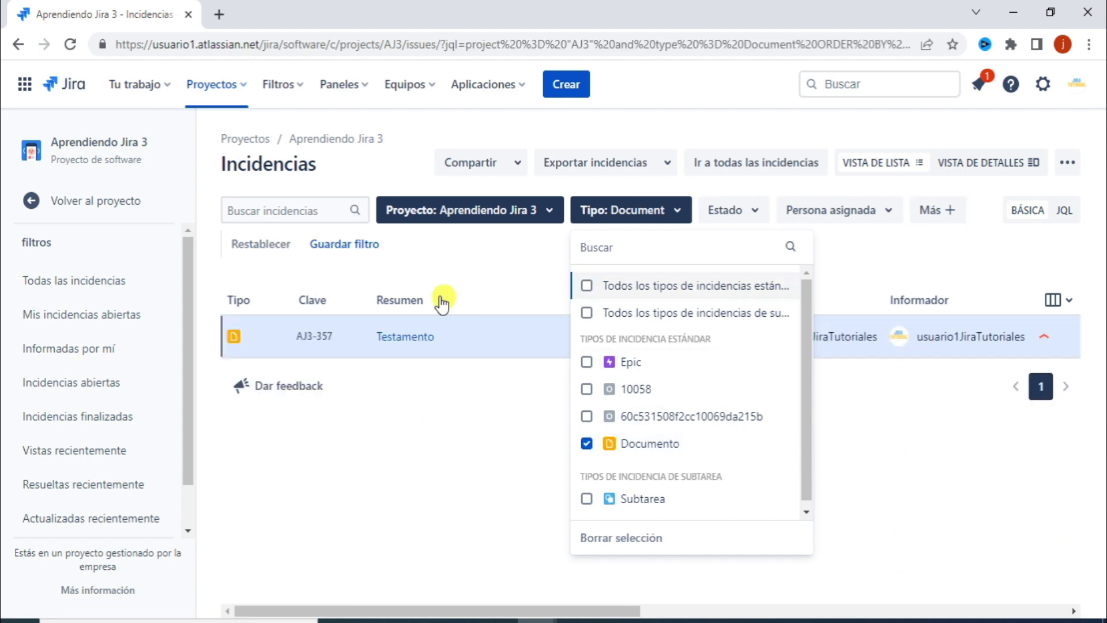
click(477, 264)
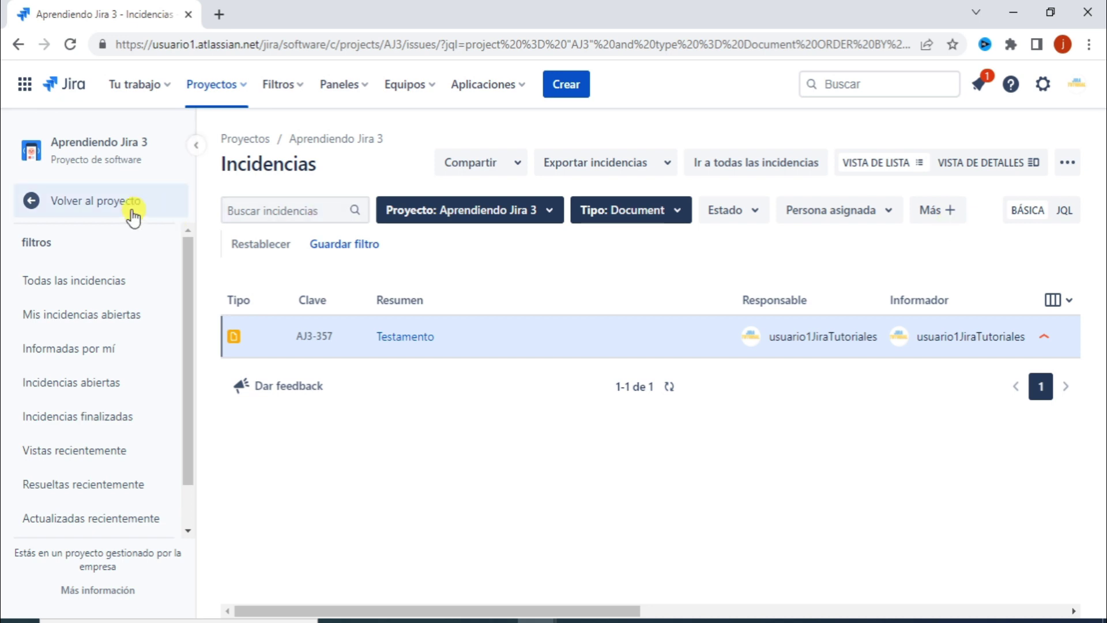
- Return to the project navigation, review the available boards and open the Jurídica Kanban board
click(86, 199)
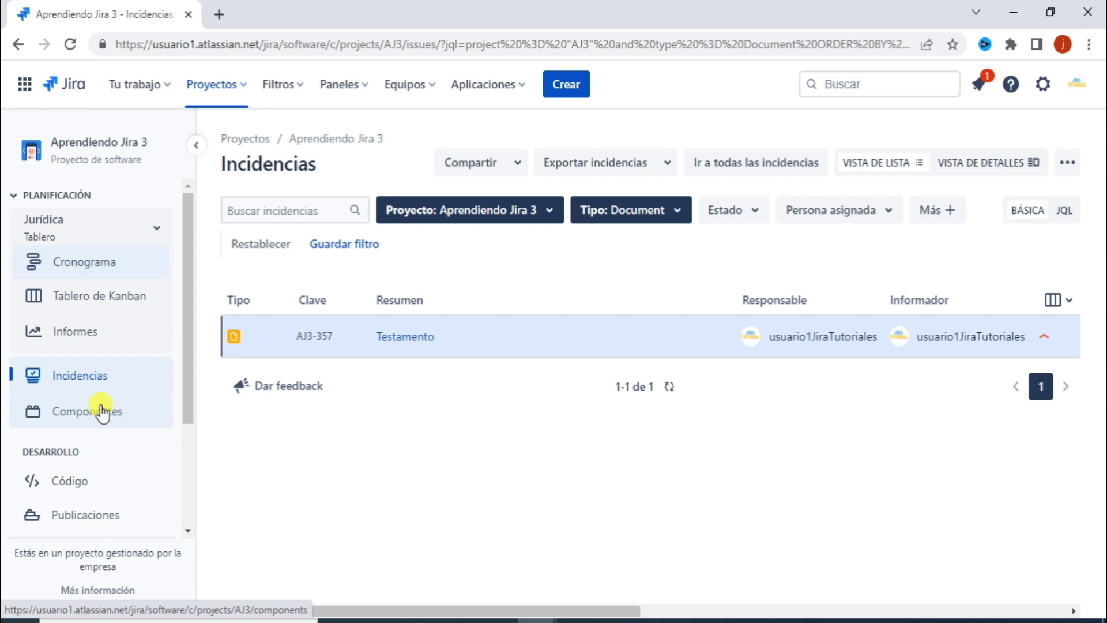
scroll(102, 412, down, 3)
scroll(101, 409, up, 3)
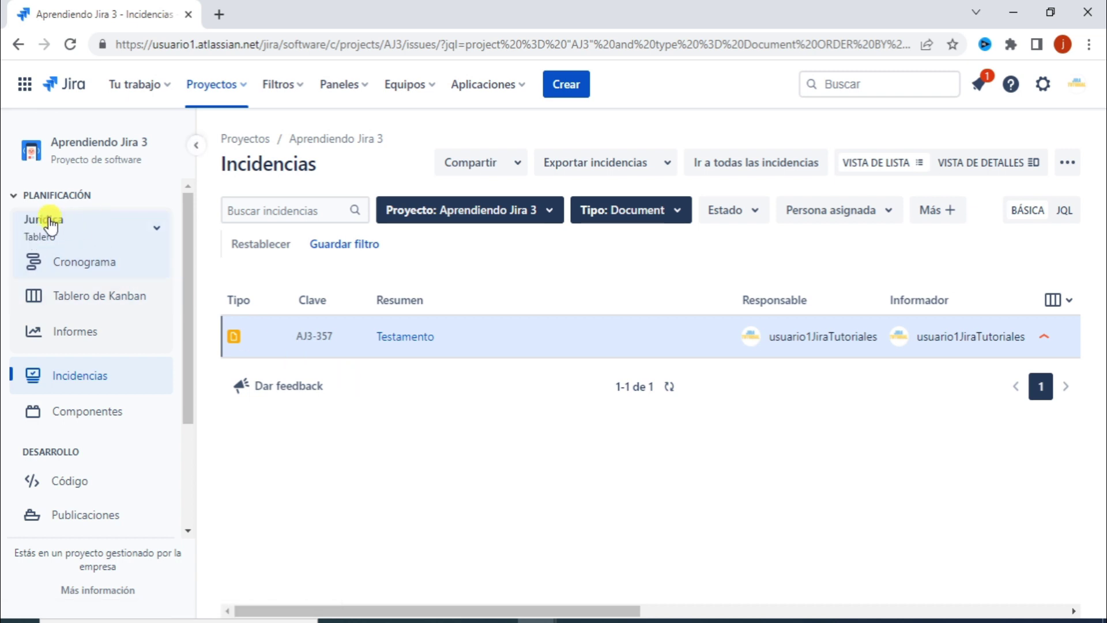
click(156, 230)
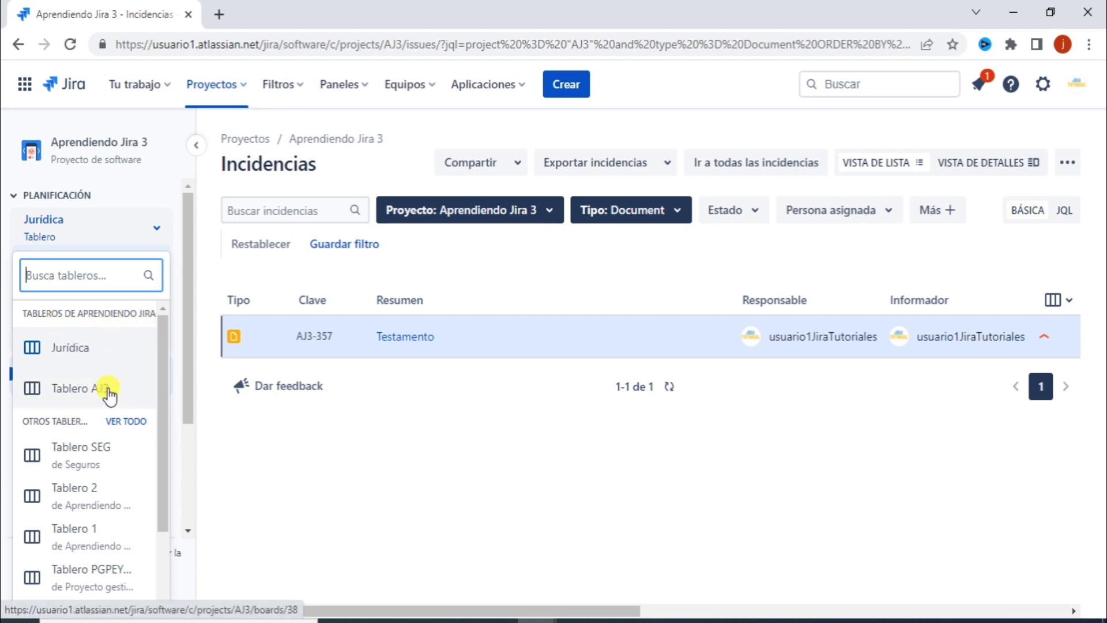
scroll(108, 395, down, 2)
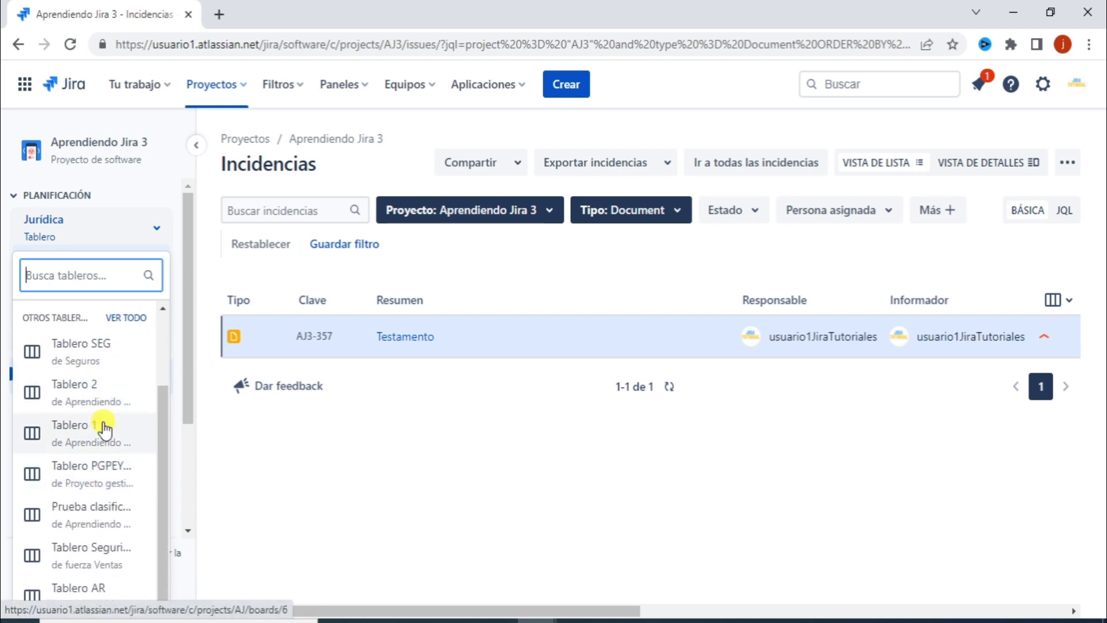
scroll(103, 430, up, 2)
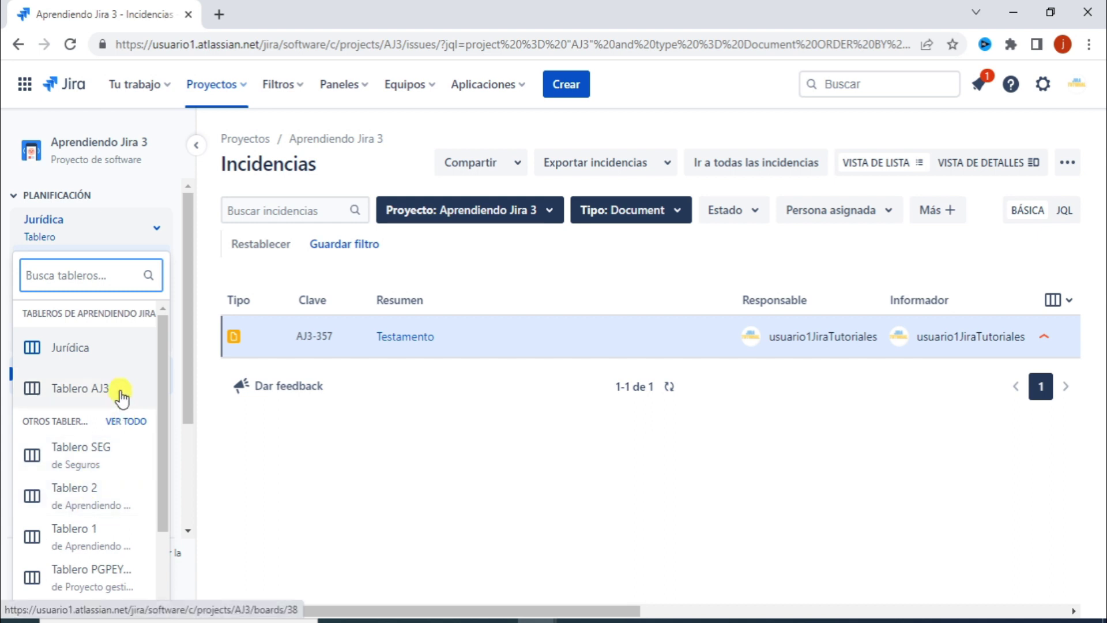
click(86, 352)
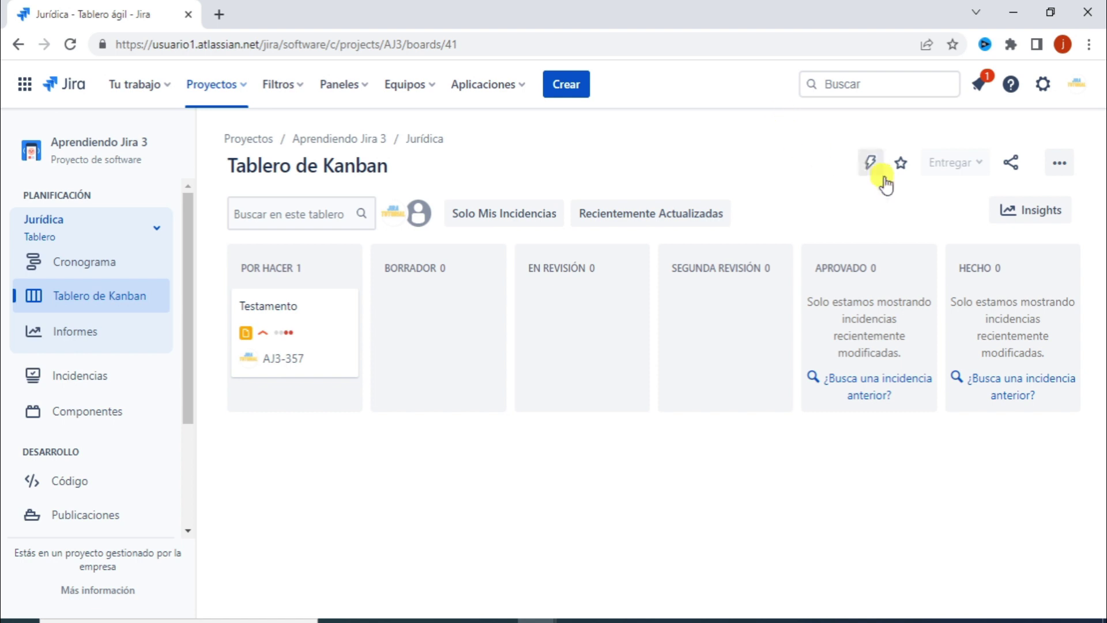
- Open the Jurídica board's configuration and review its general and filter settings
click(1060, 165)
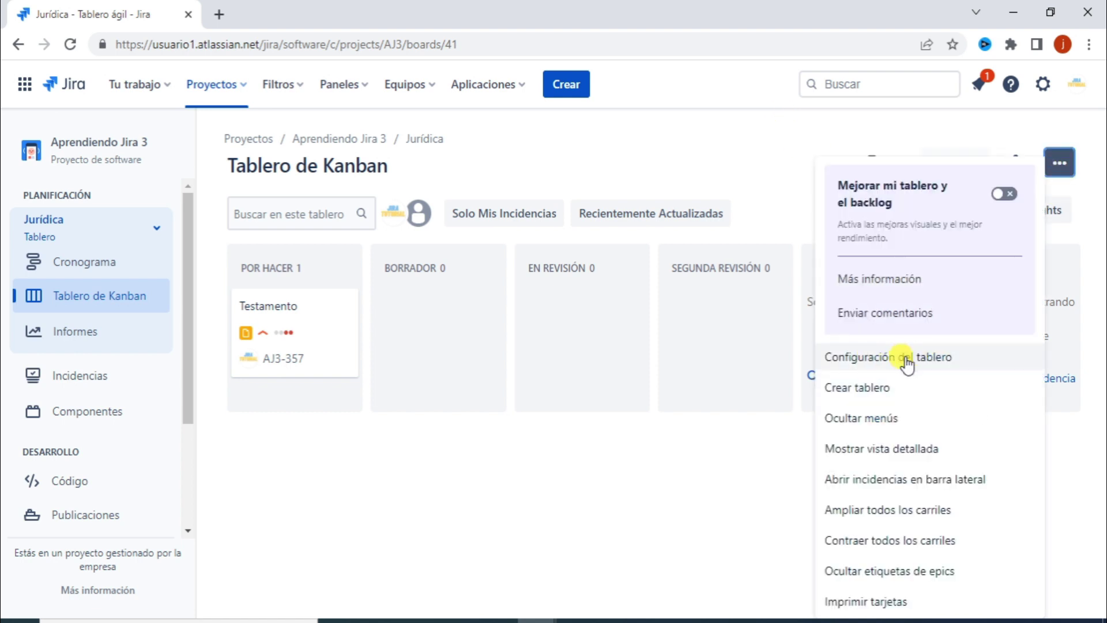
click(932, 359)
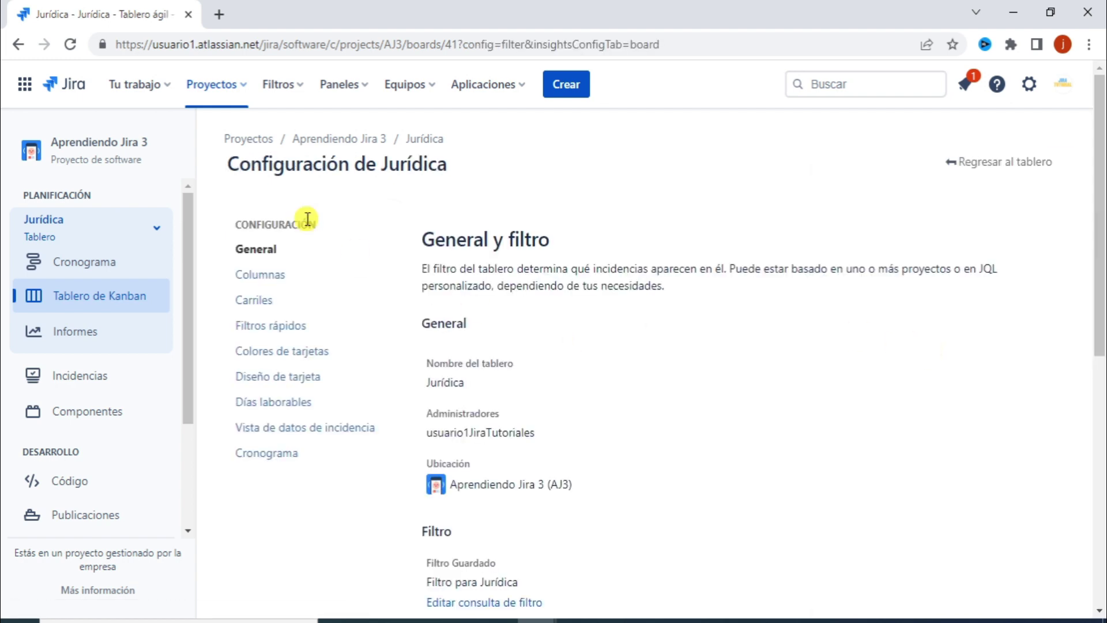
scroll(673, 309, down, 5)
scroll(672, 309, up, 5)
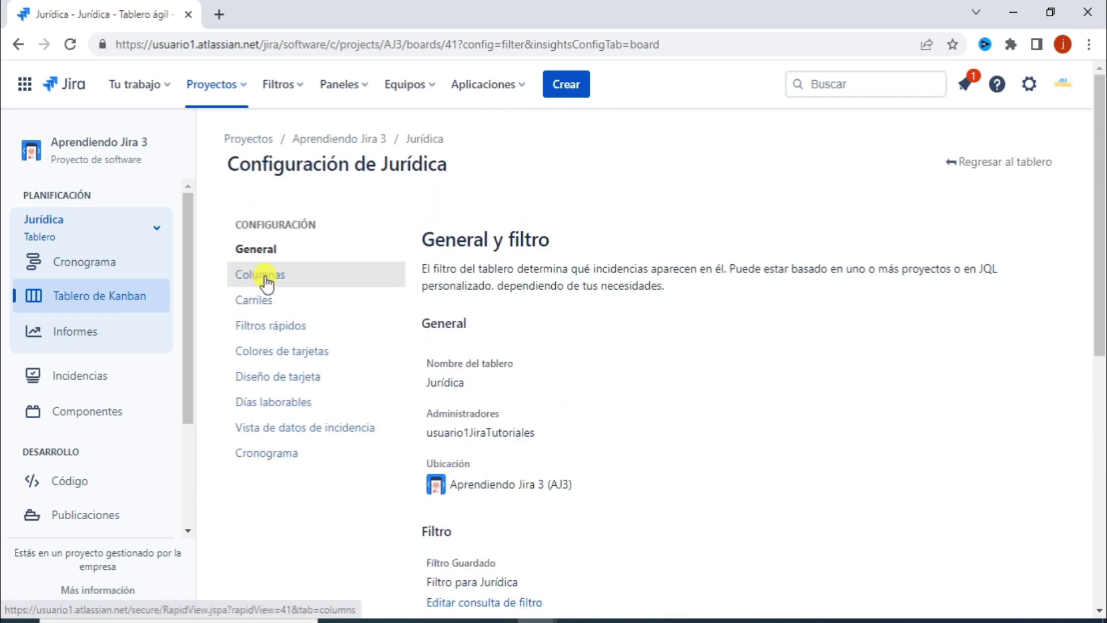
- Review the board's Columnas and Carriles settings and return to the Kanban board
click(246, 283)
scroll(715, 410, down, 5)
scroll(714, 410, up, 5)
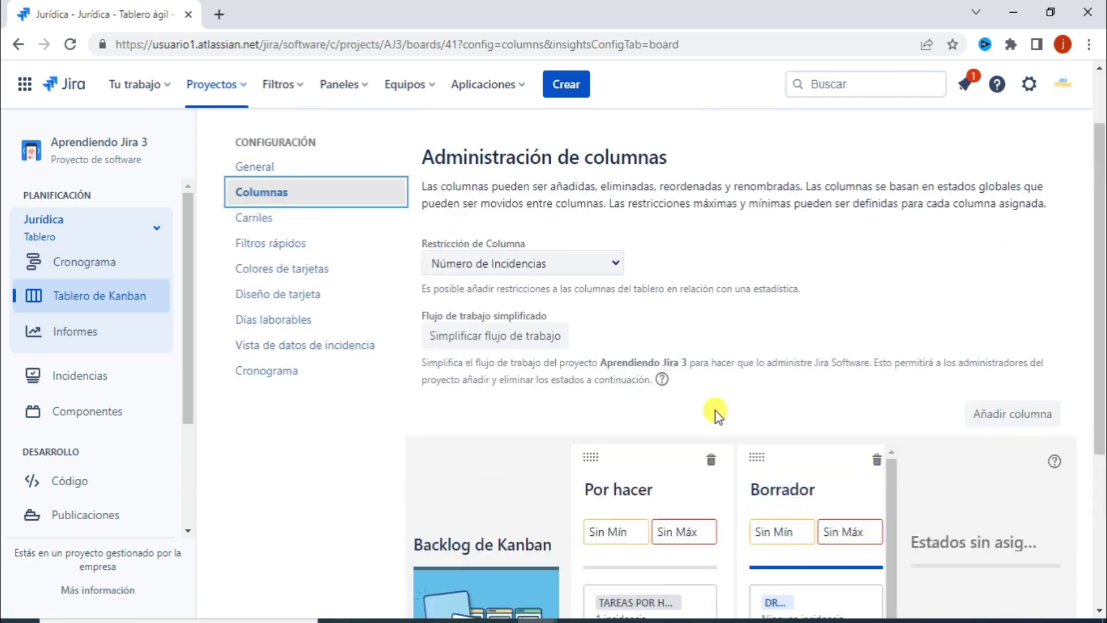
click(260, 306)
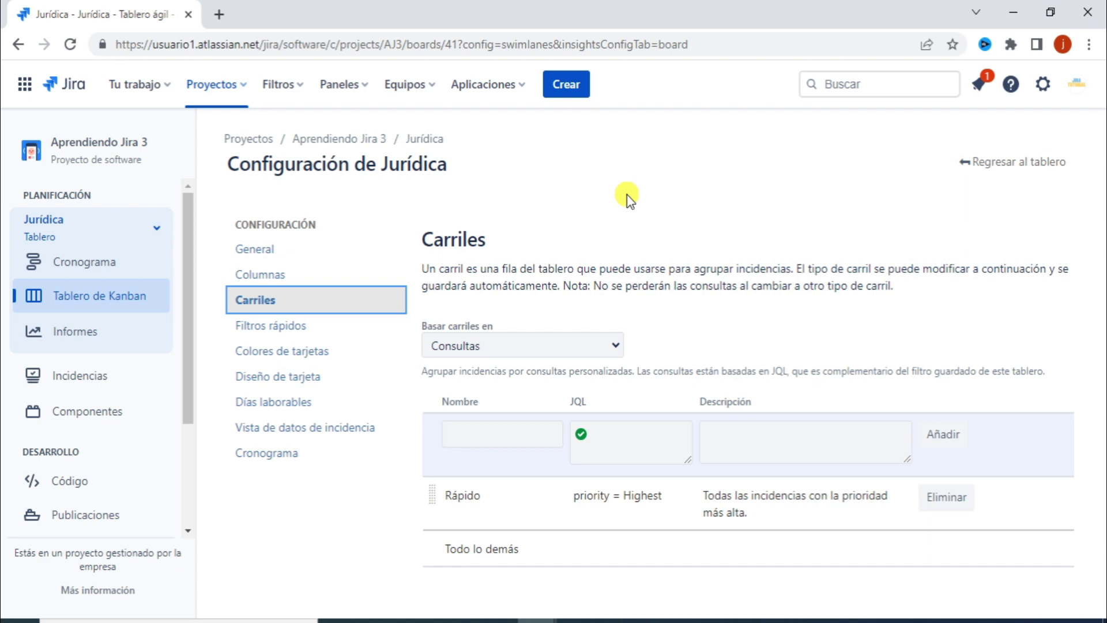
click(1023, 165)
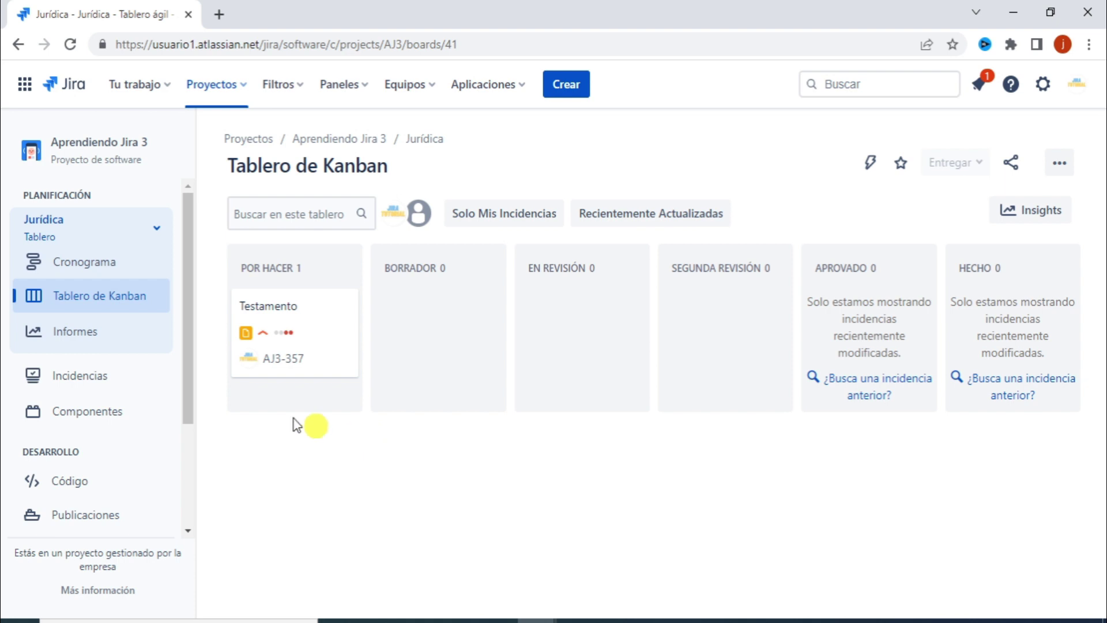
- Open the Aprendiendo Jira 3 project configuration and look through its Detalles fields
scroll(81, 323, down, 3)
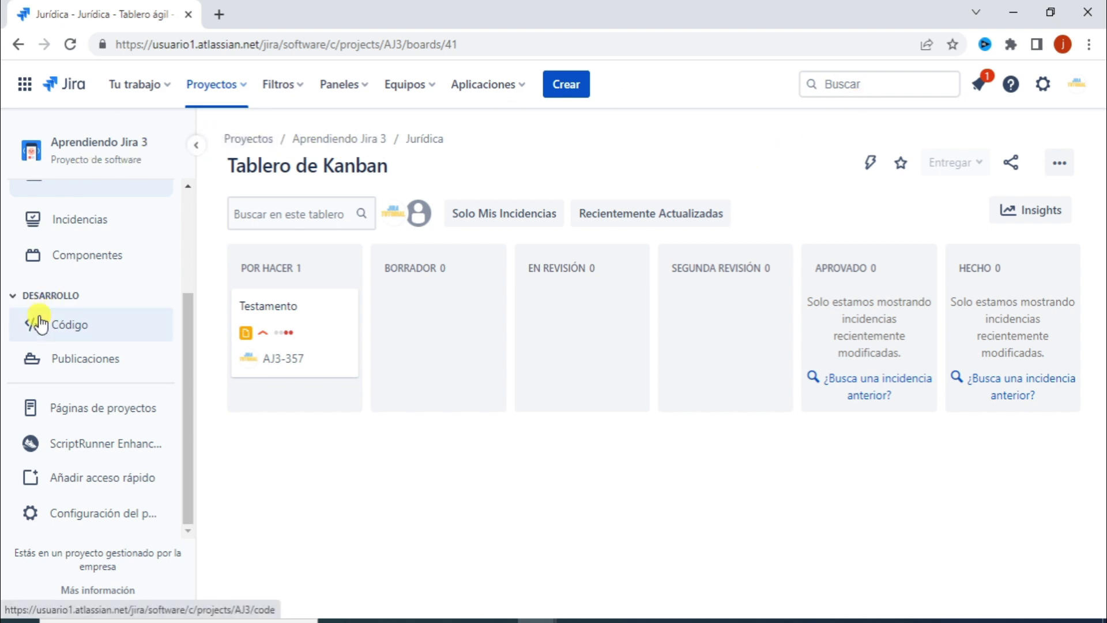
click(81, 515)
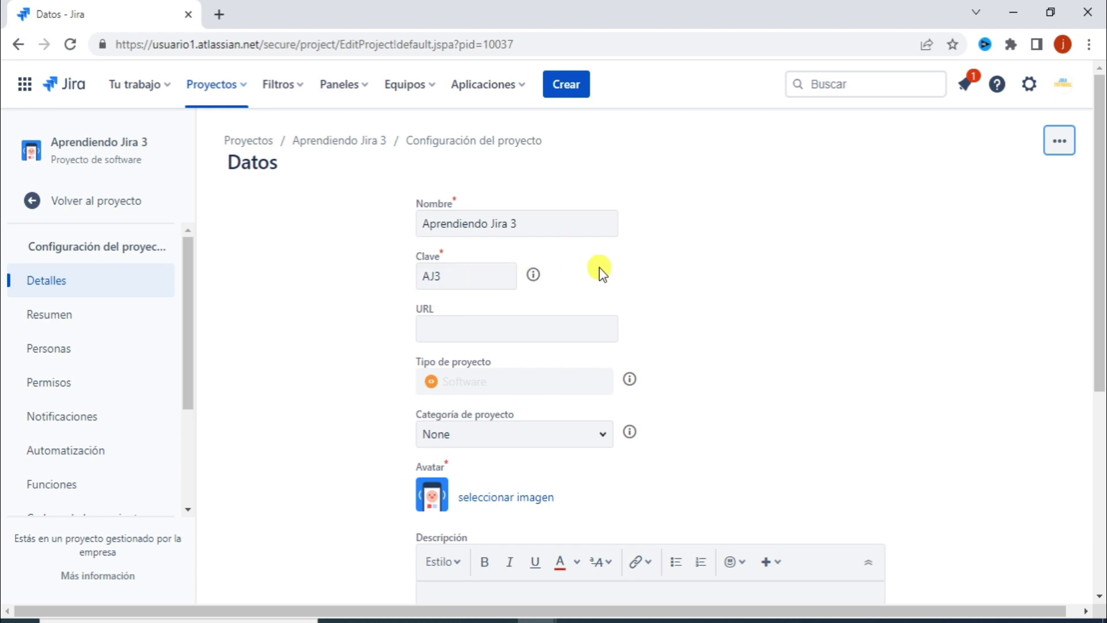
scroll(599, 267, down, 1)
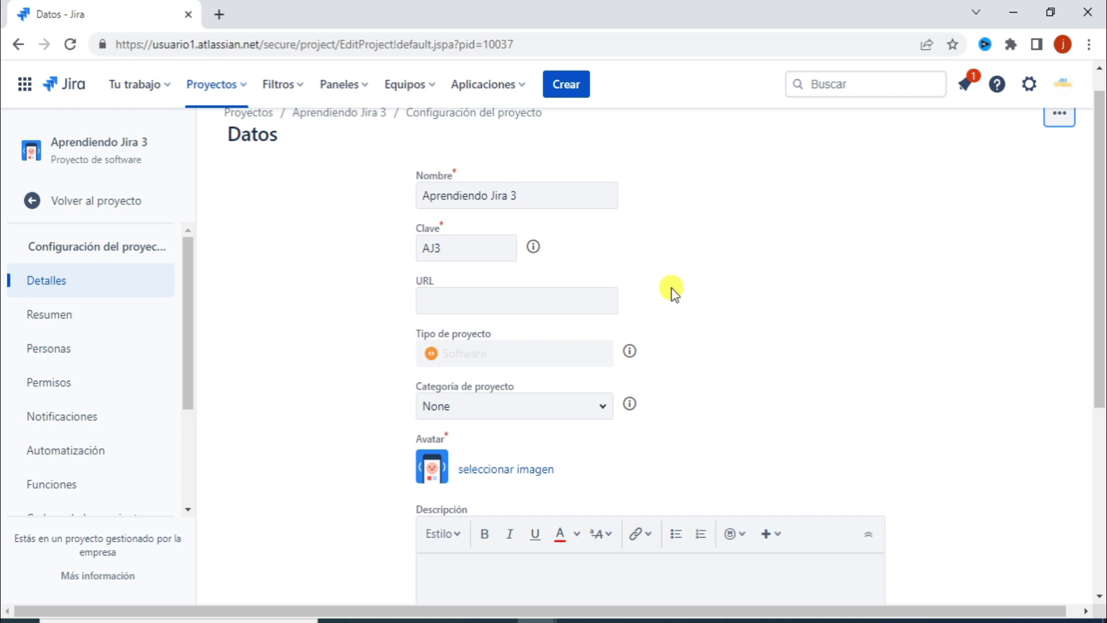
scroll(663, 305, down, 1)
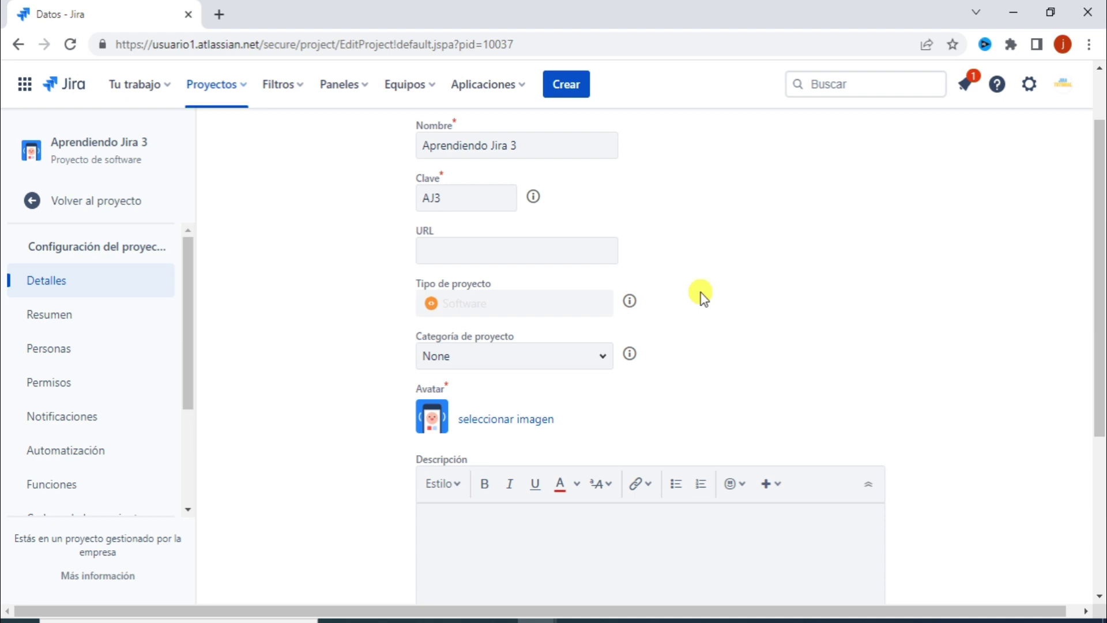
scroll(700, 293, down, 1)
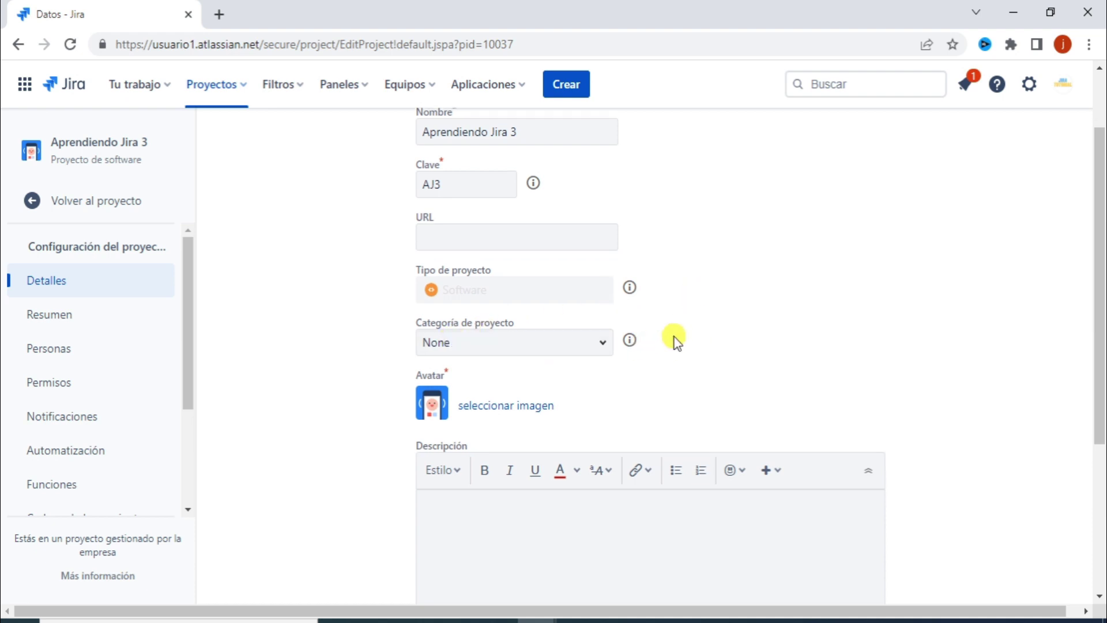
scroll(675, 340, down, 1)
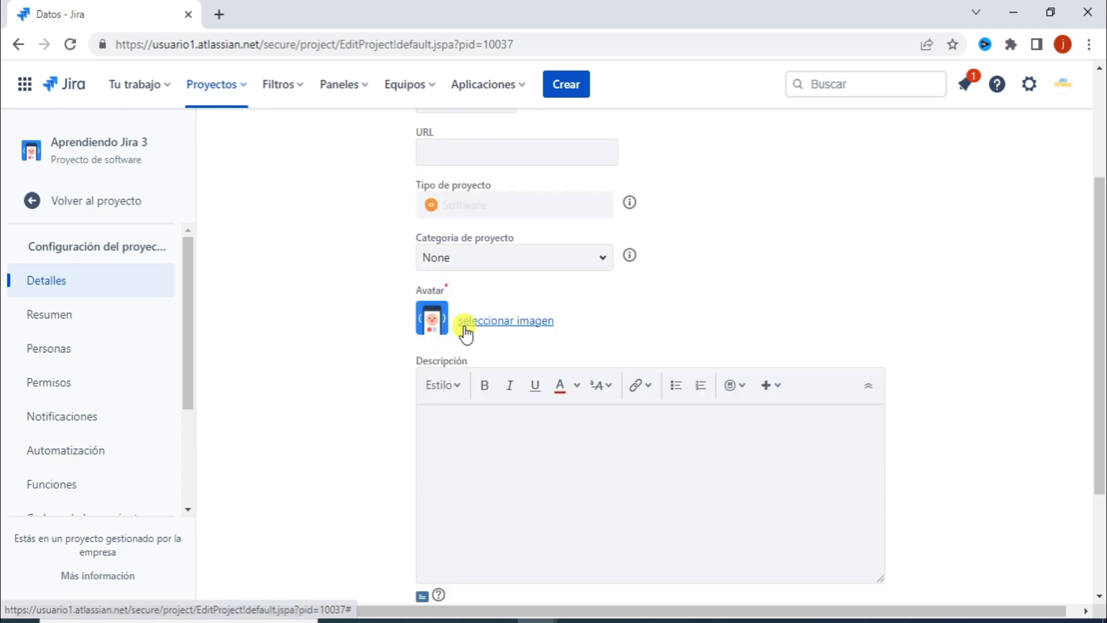
- Change the project's avatar to the white cloud on a blue background and save the project details
click(519, 322)
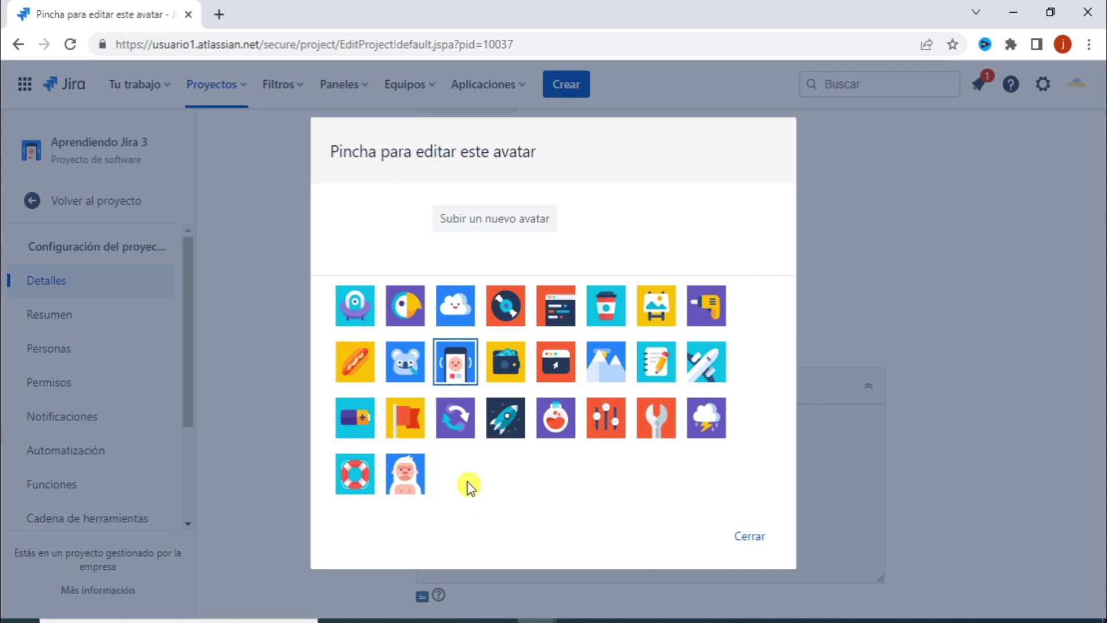
click(456, 323)
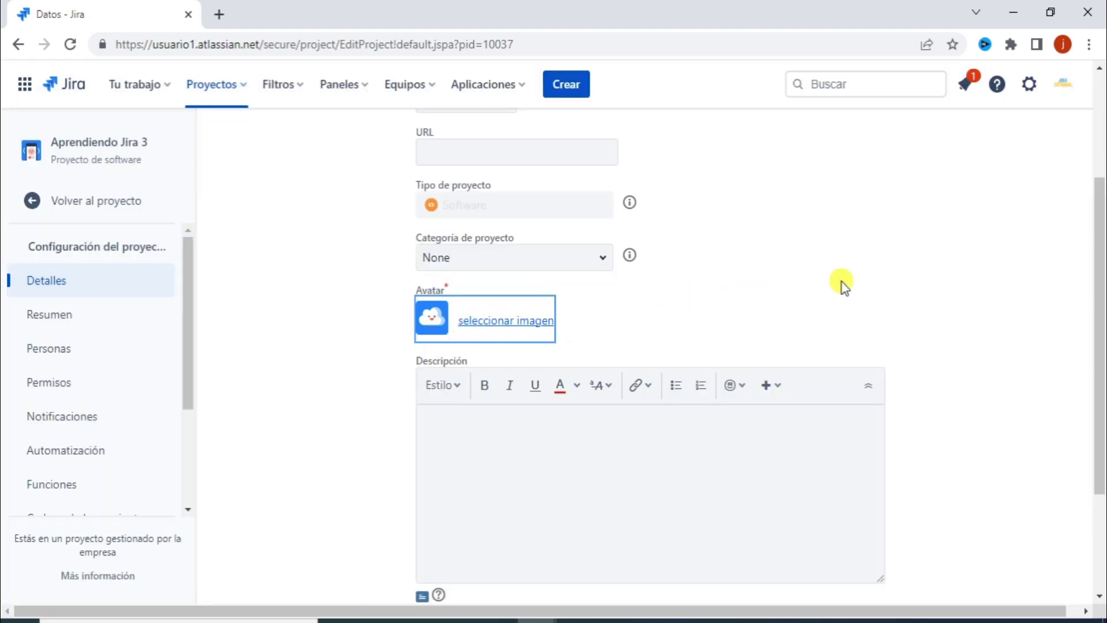
scroll(840, 284, down, 3)
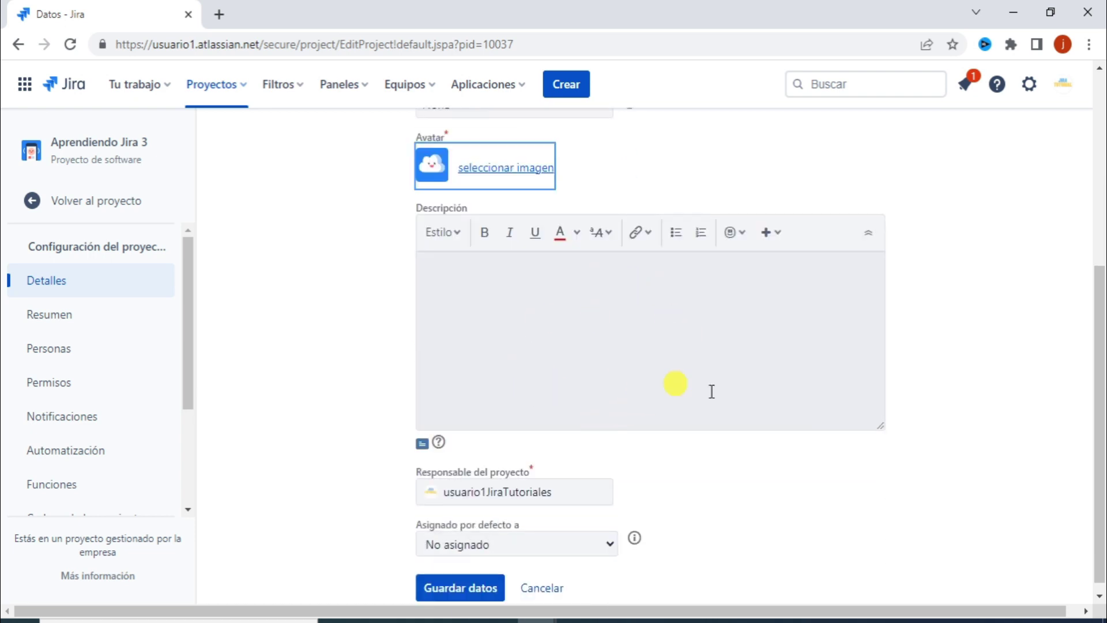
scroll(966, 233, down, 1)
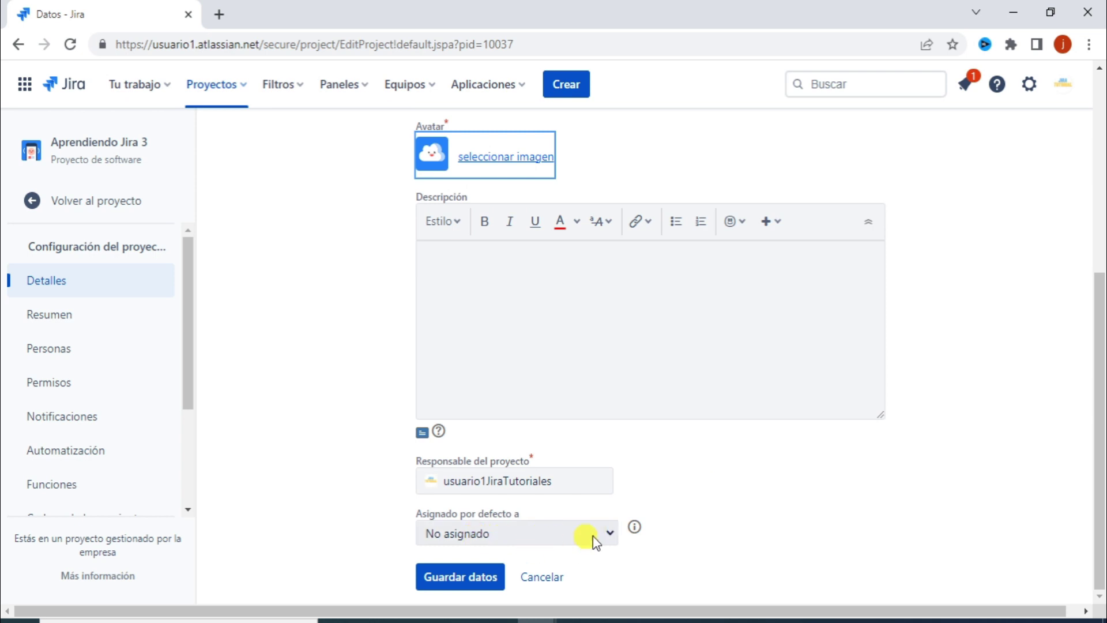
scroll(704, 519, up, 1)
scroll(703, 519, down, 1)
click(459, 578)
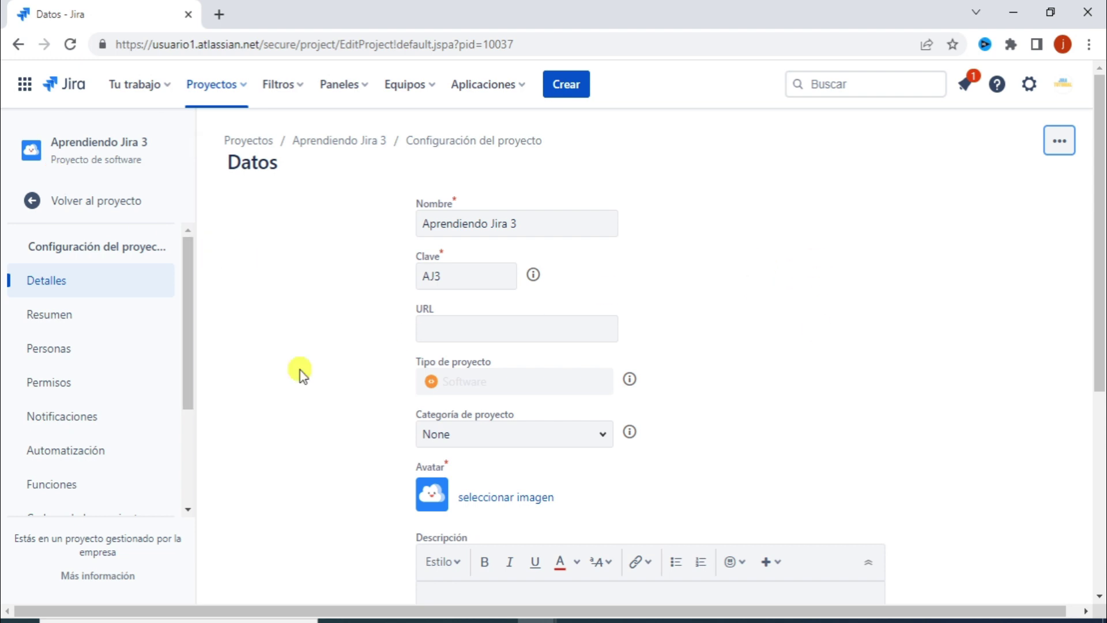
- Open the project's Resumen and examine its issue types, workflows, screens, components, roles and permissions
click(62, 317)
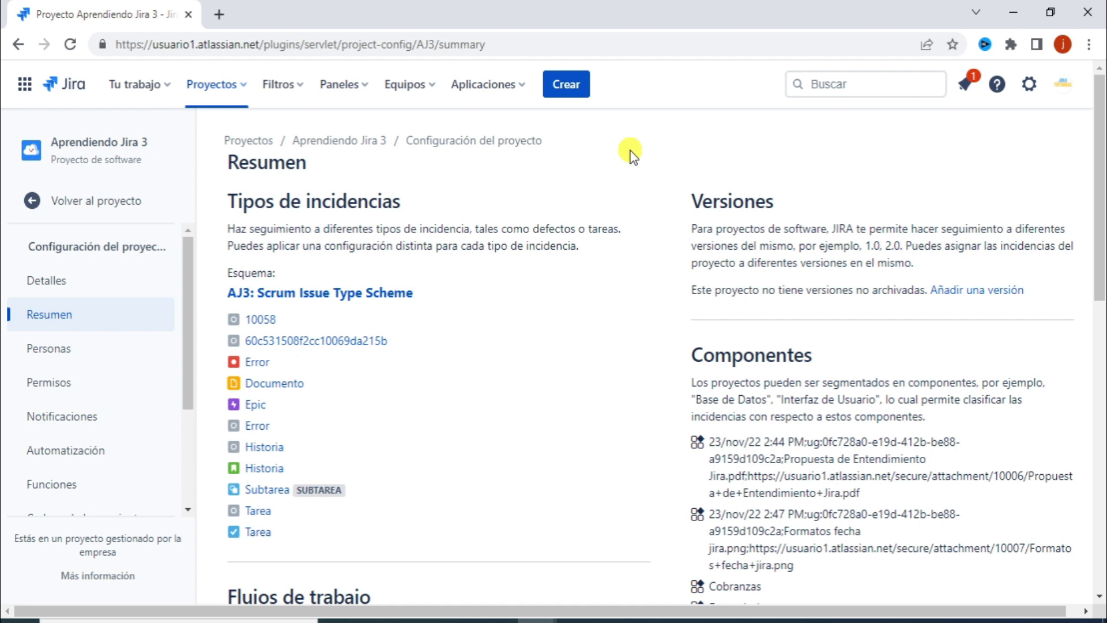
scroll(674, 320, down, 4)
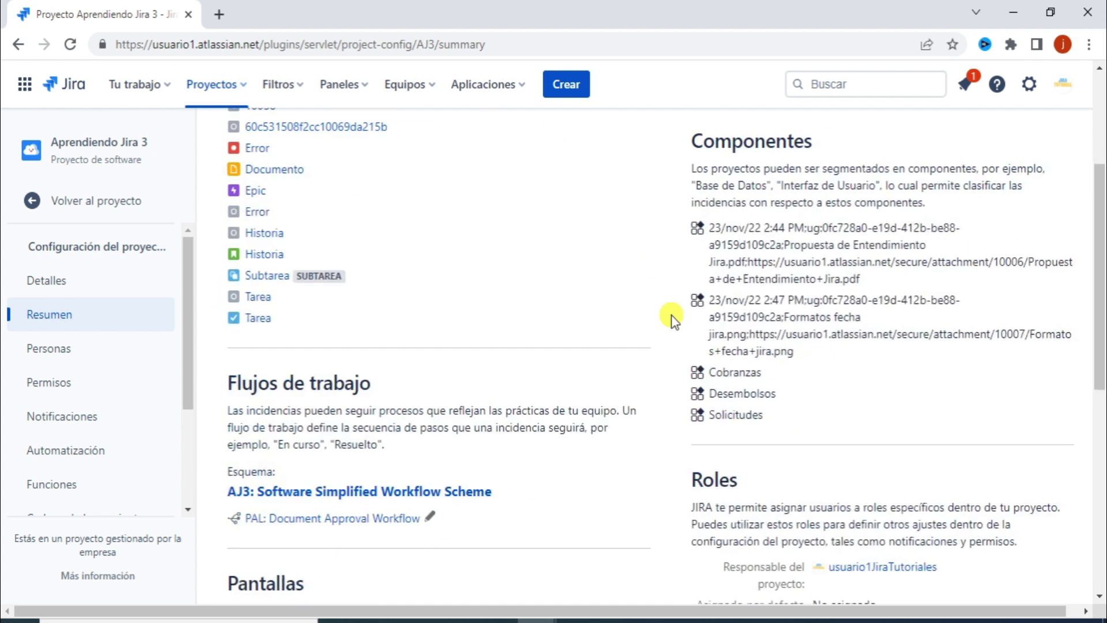
scroll(673, 320, down, 10)
scroll(668, 317, up, 14)
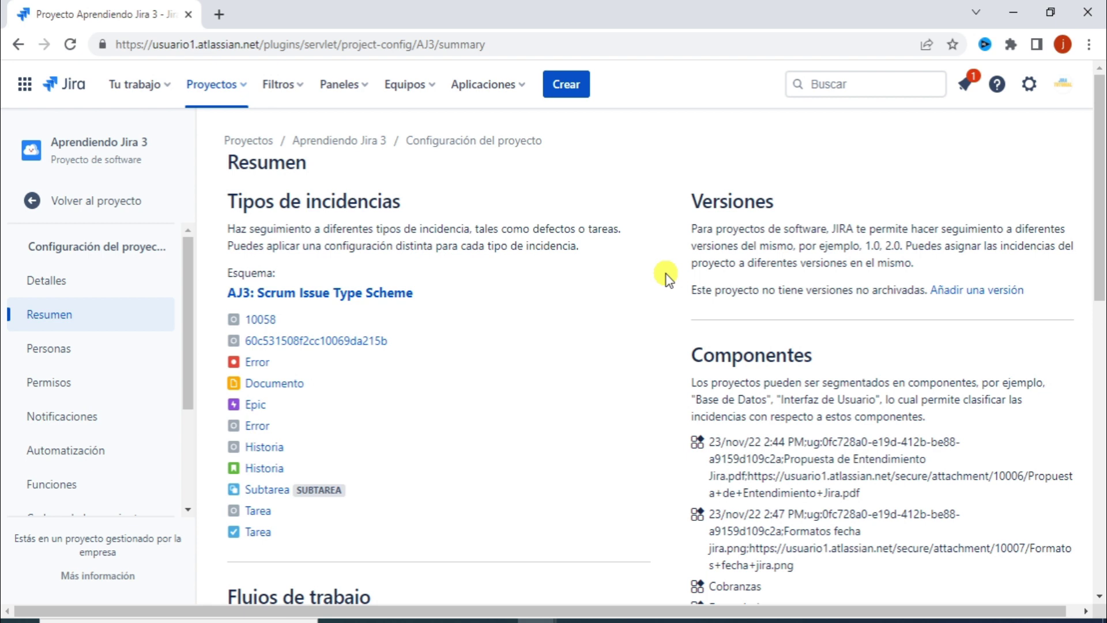
scroll(663, 277, down, 3)
scroll(495, 254, up, 2)
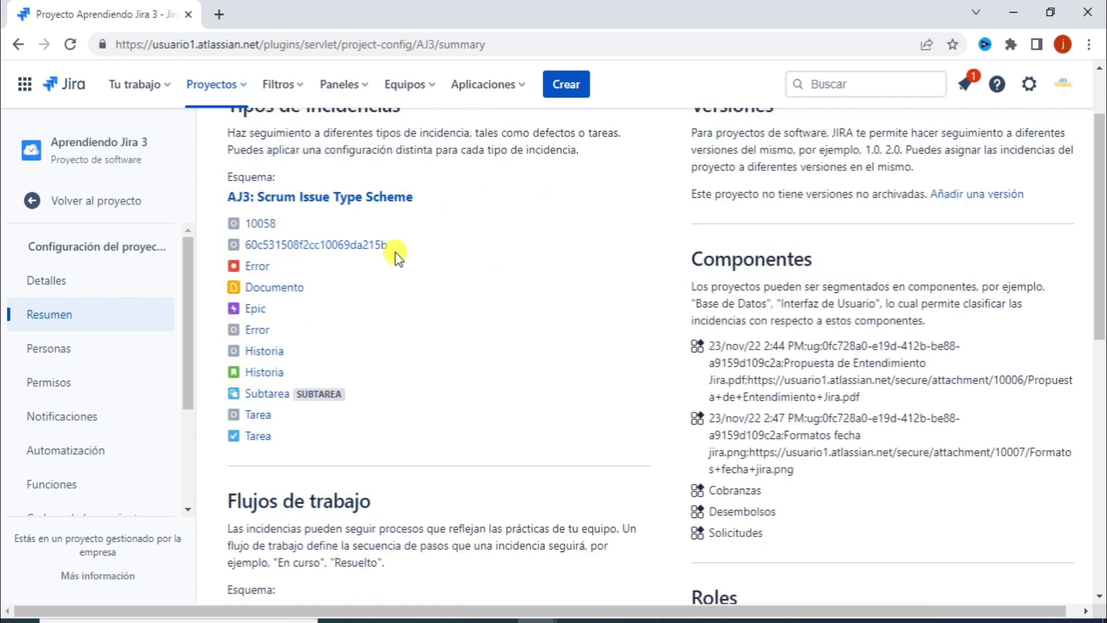
scroll(397, 254, up, 1)
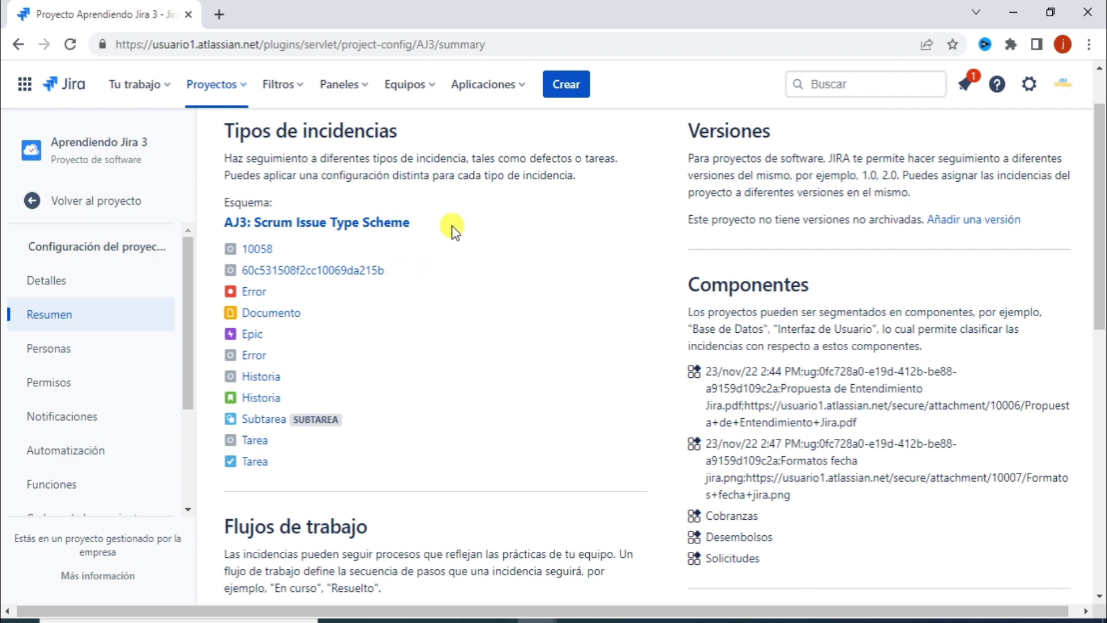
- Open the PAL: Document Approval Workflow from the project summary and examine the statuses and transitions in its diagram
scroll(456, 231, down, 6)
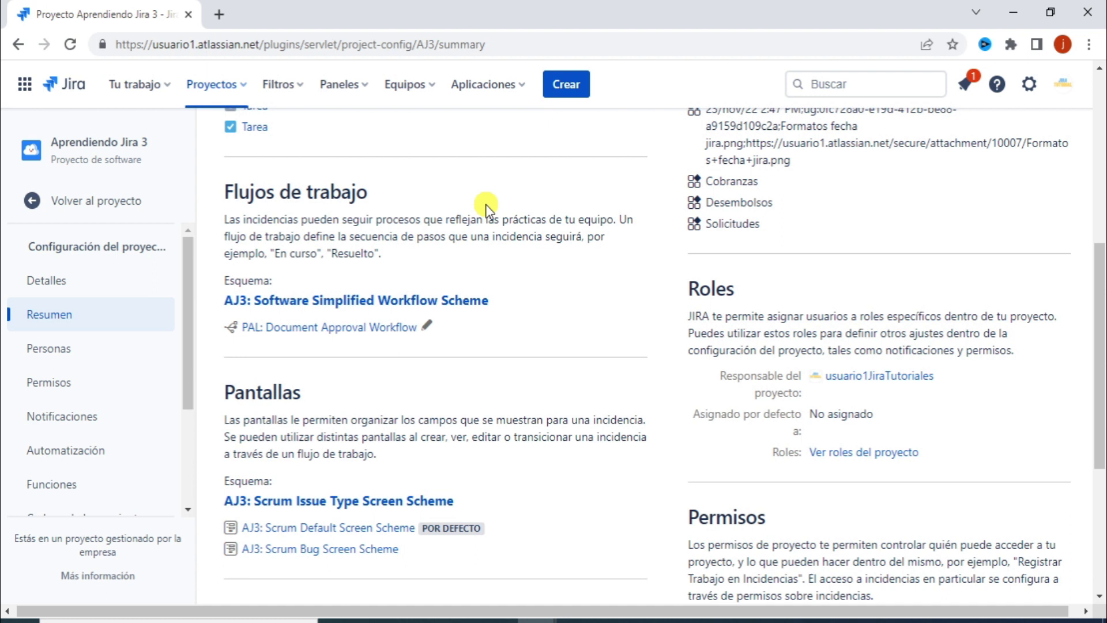
click(334, 328)
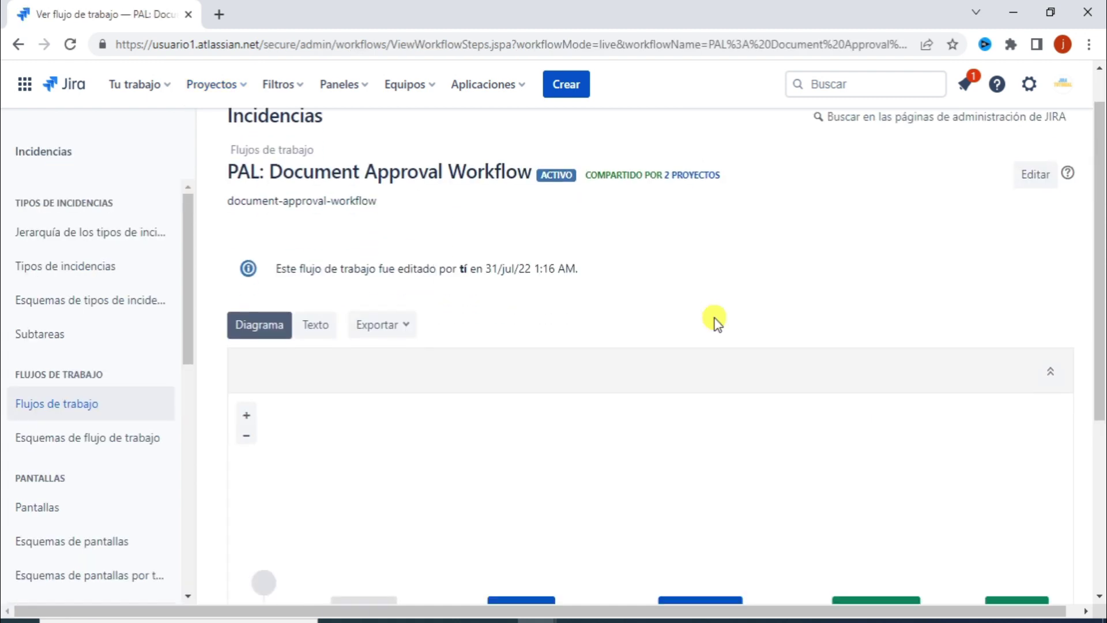
scroll(714, 317, down, 4)
scroll(715, 317, down, 1)
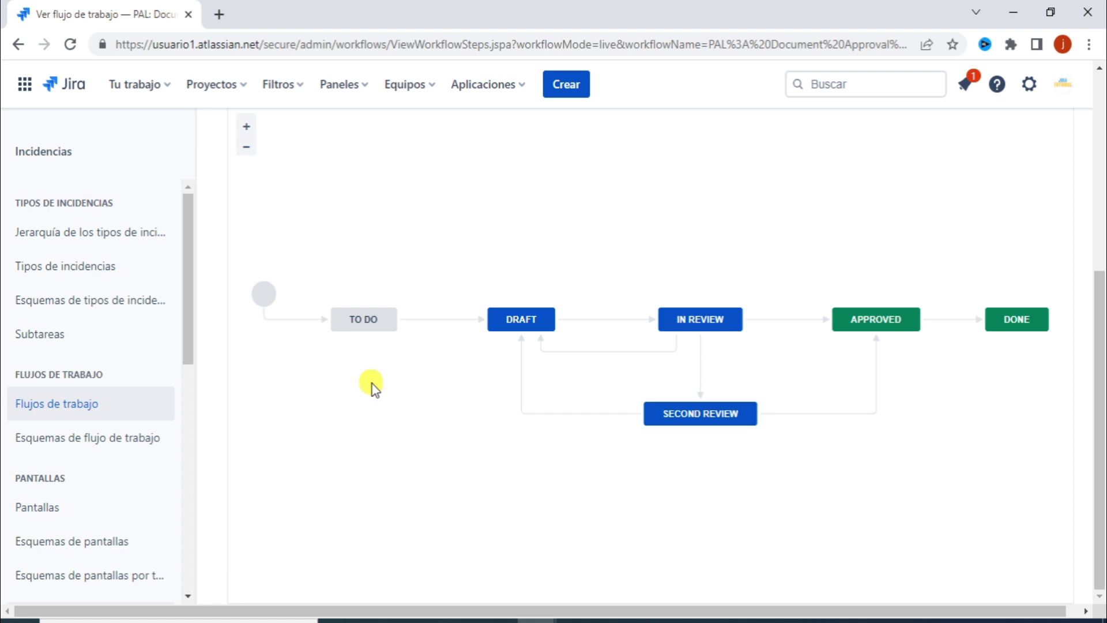
mouse_move(511, 324)
mouse_move(375, 327)
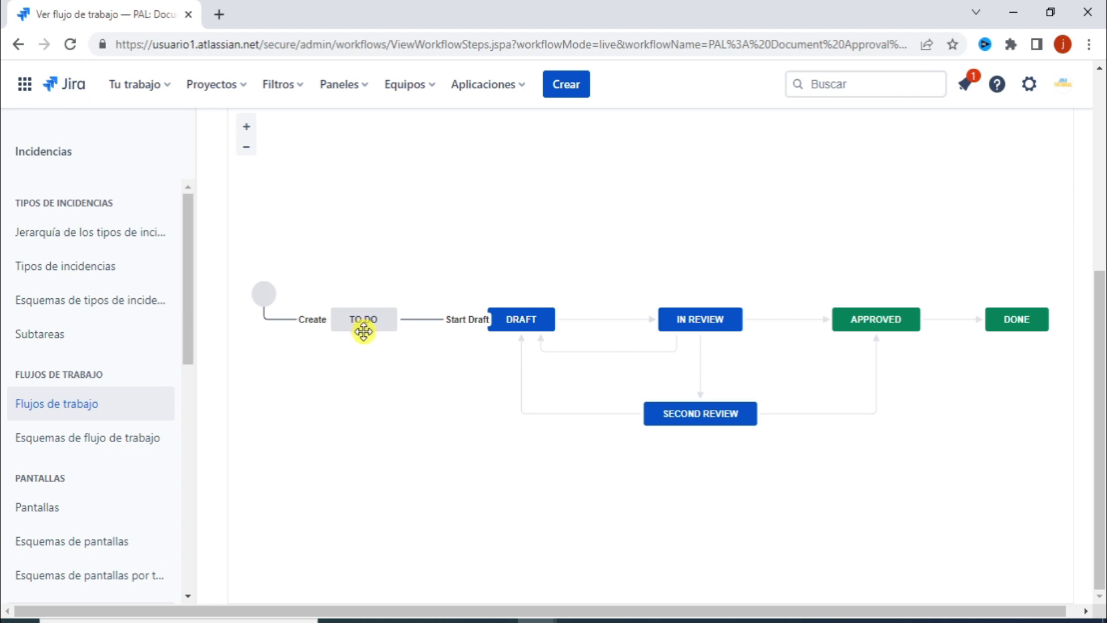
mouse_move(525, 345)
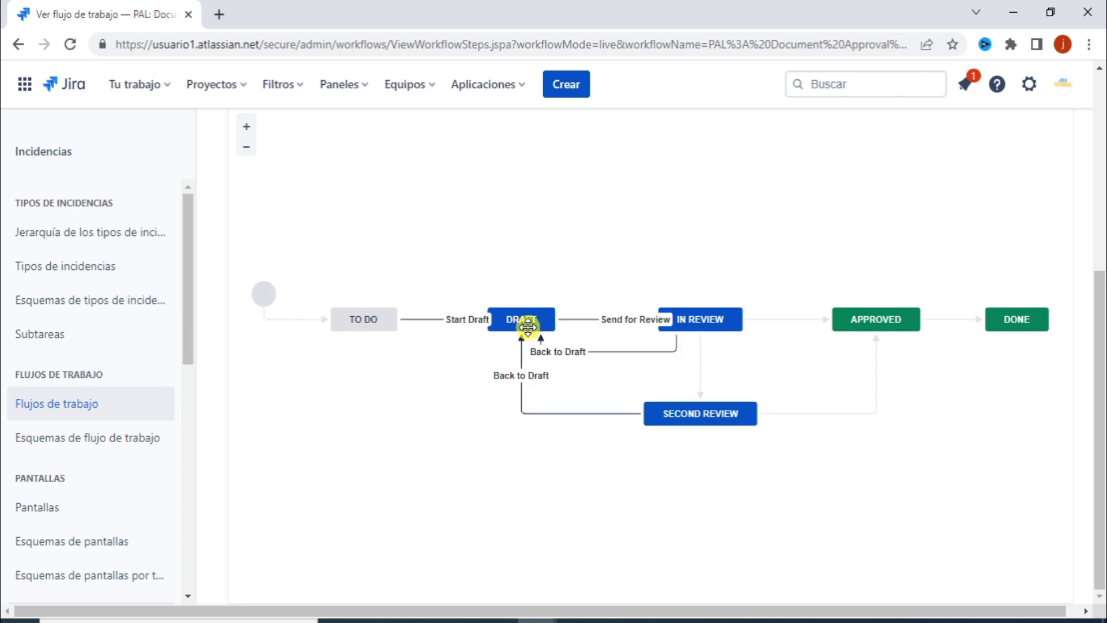
mouse_move(437, 324)
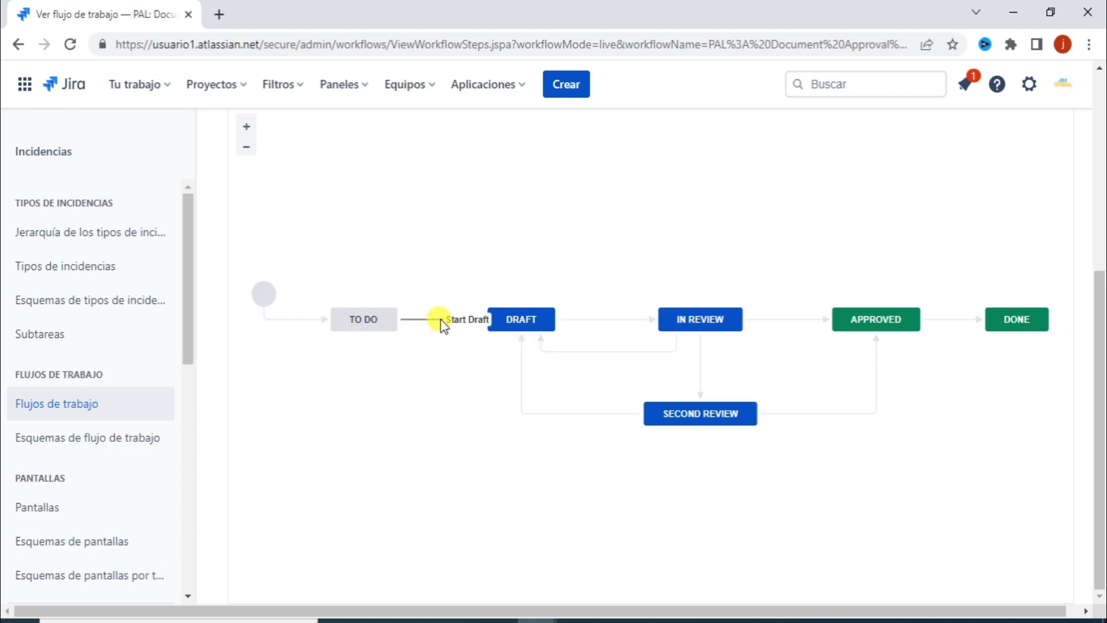
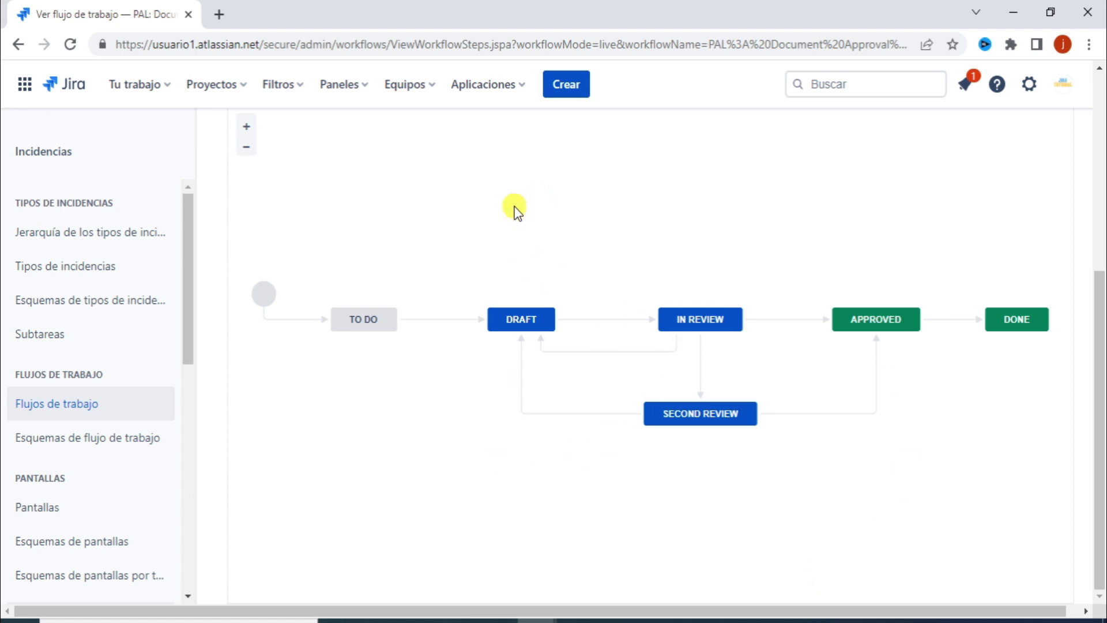
- Return to the Aprendiendo Jira 3 project and review the Columnas settings in the Jurídica board's configuration
click(237, 92)
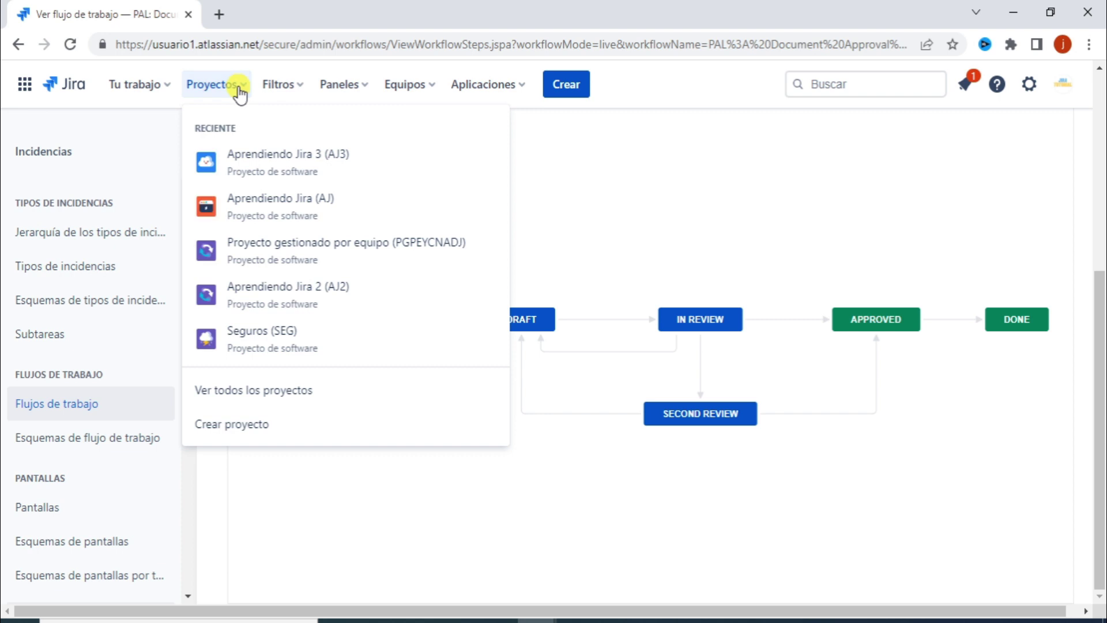
click(375, 170)
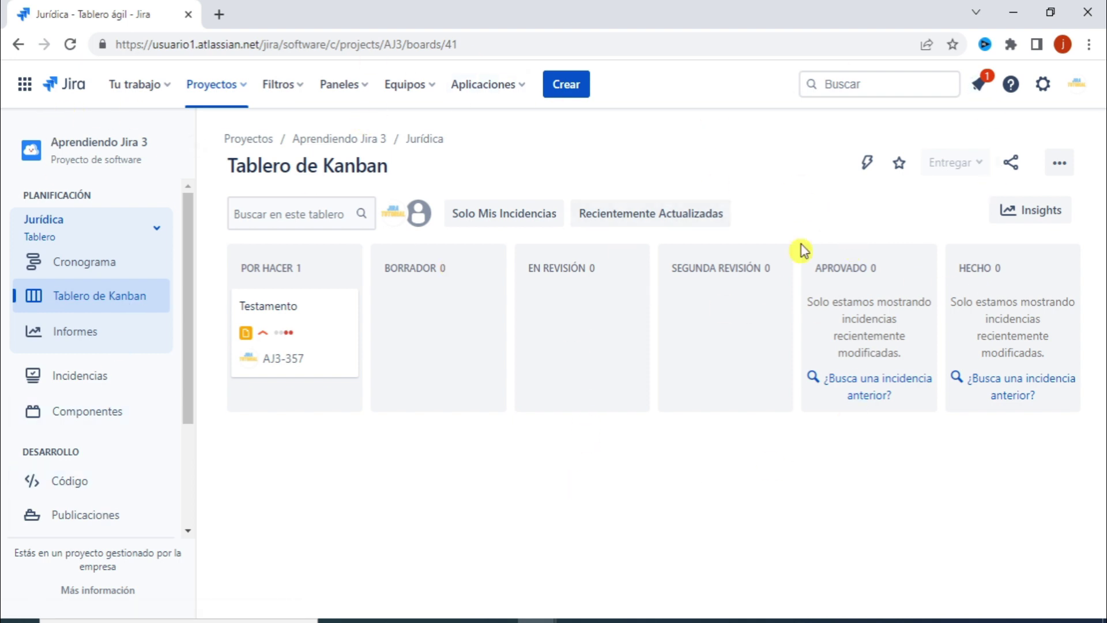
click(1060, 163)
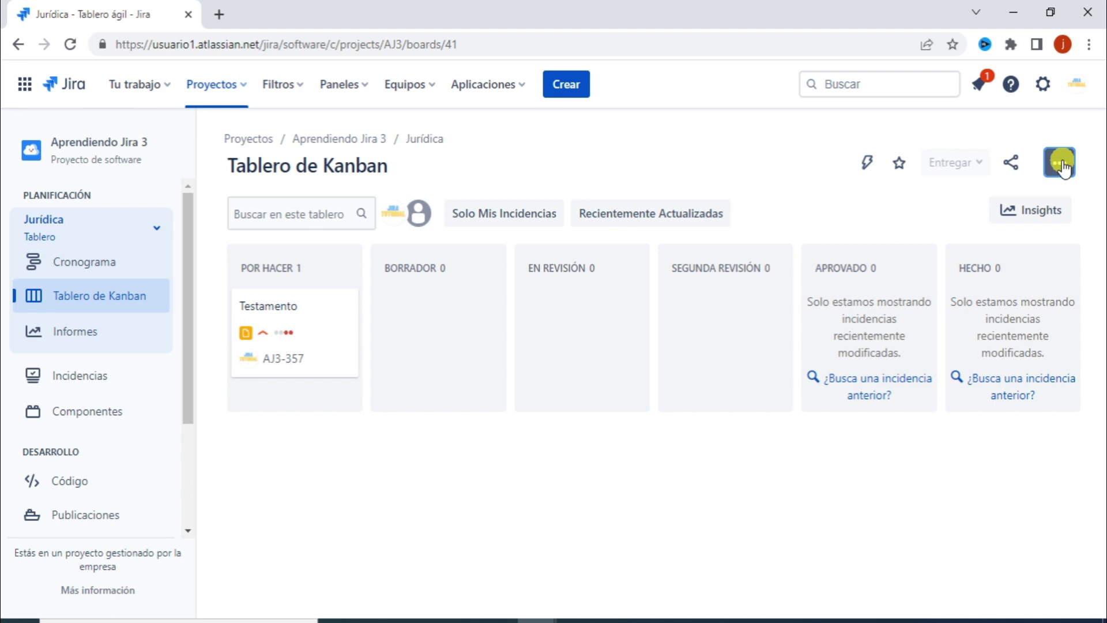
click(905, 357)
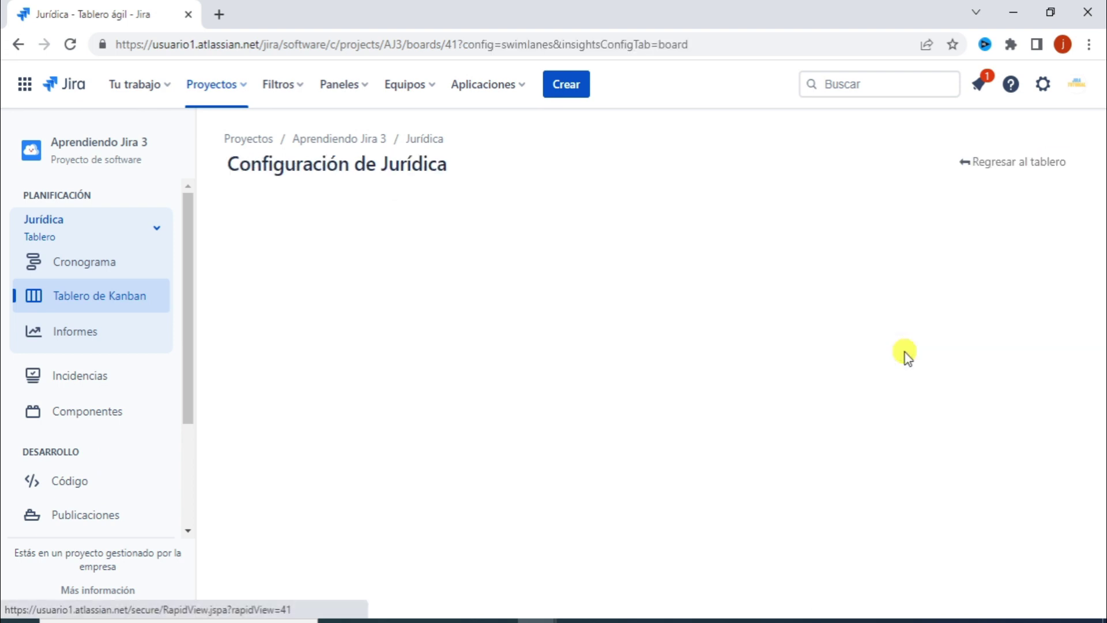
click(271, 276)
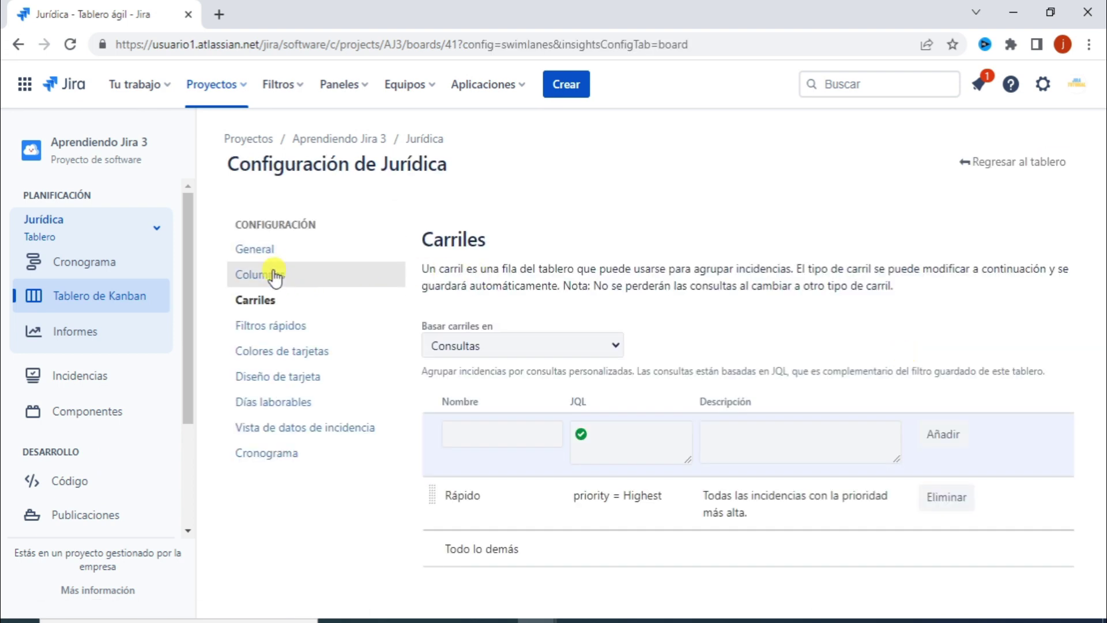
scroll(836, 321, down, 5)
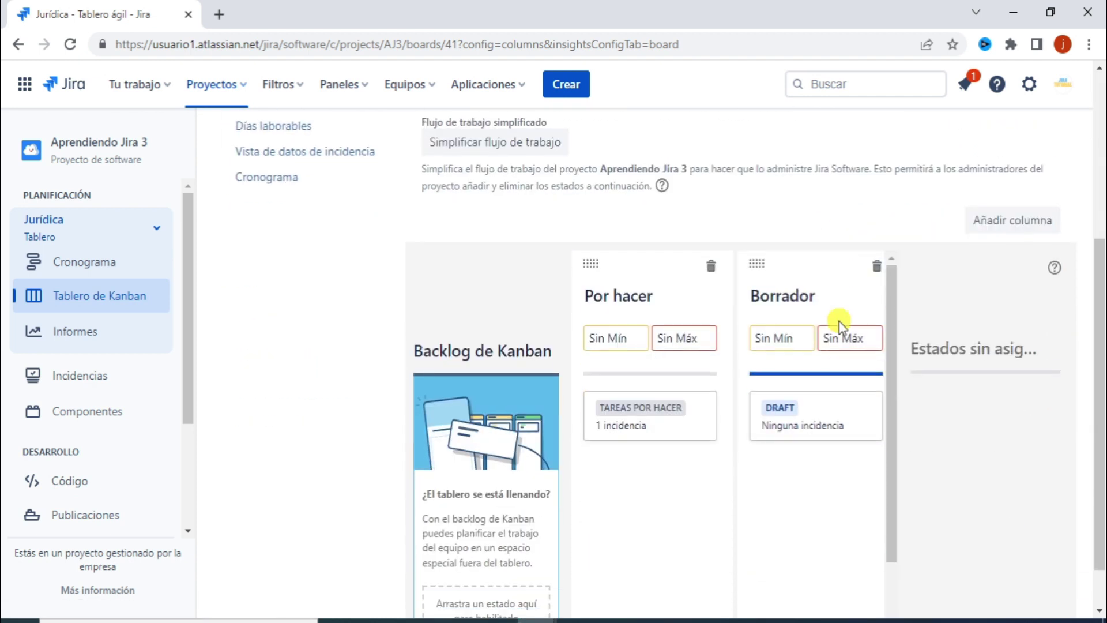
- Examine the Jurídica board's column configuration from Por hacer to Hecho and the workflow status mapped to each column
scroll(732, 519, right, 1)
scroll(724, 525, left, 1)
scroll(661, 457, right, 4)
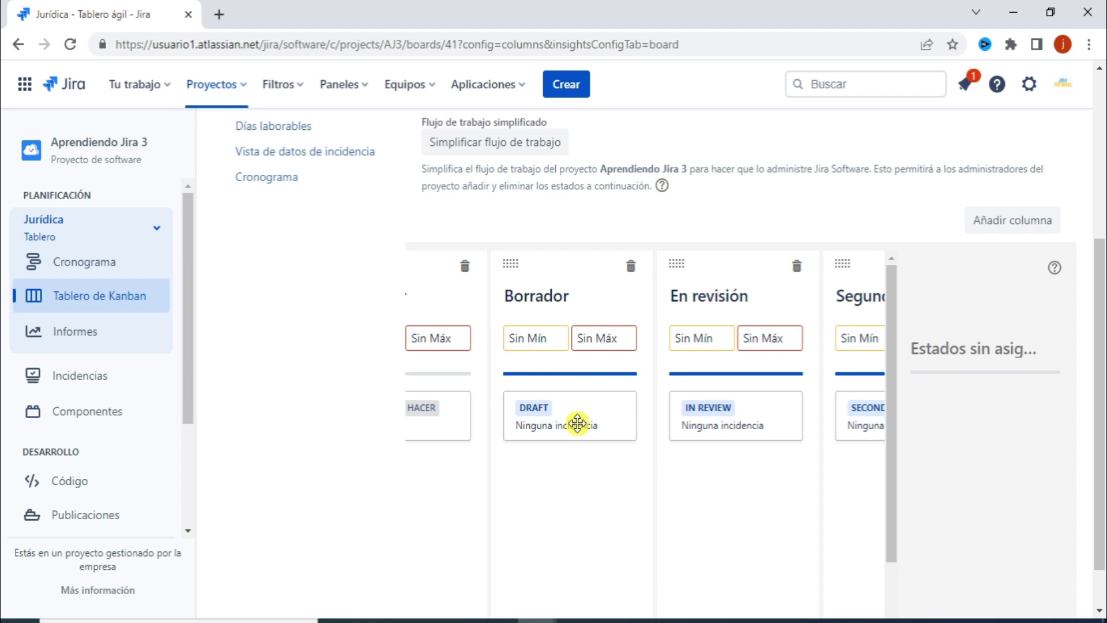
scroll(687, 440, right, 3)
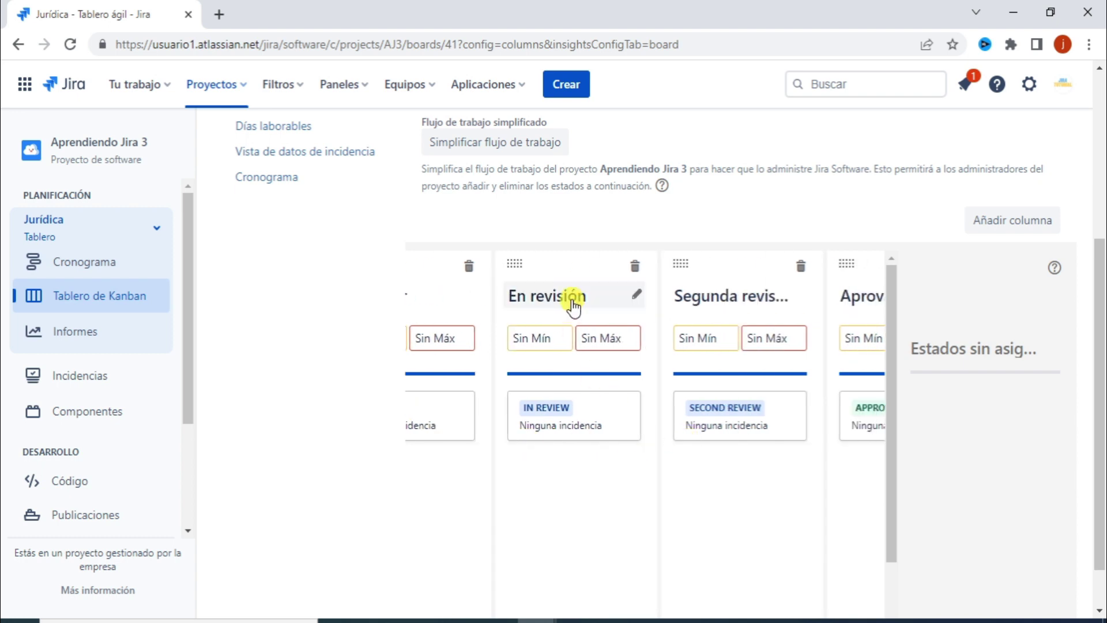
scroll(729, 476, right, 1)
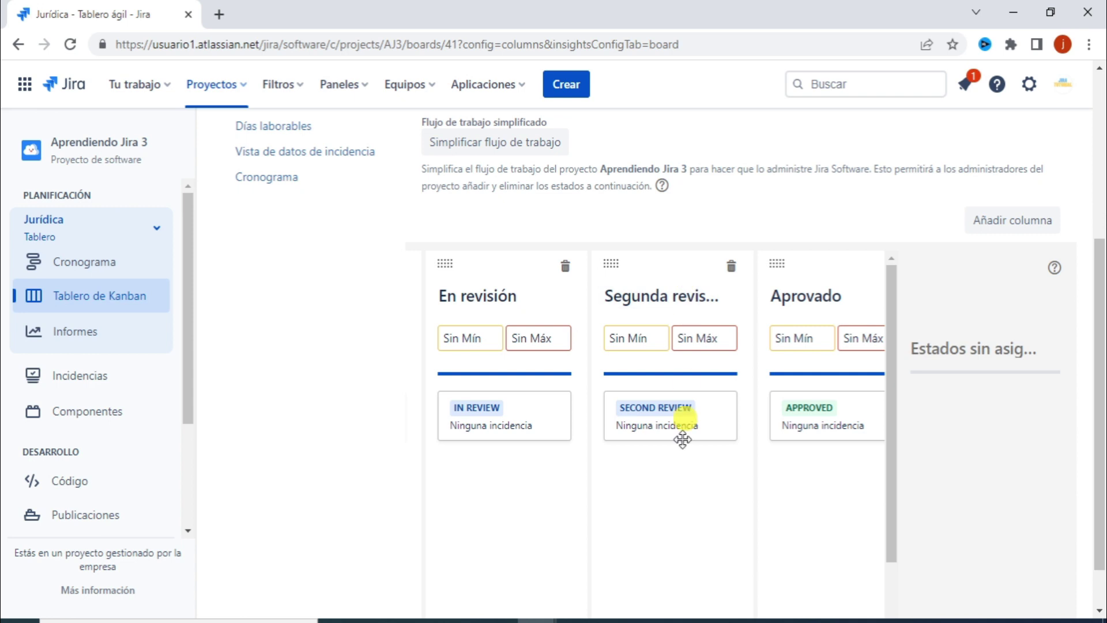
scroll(679, 507, right, 3)
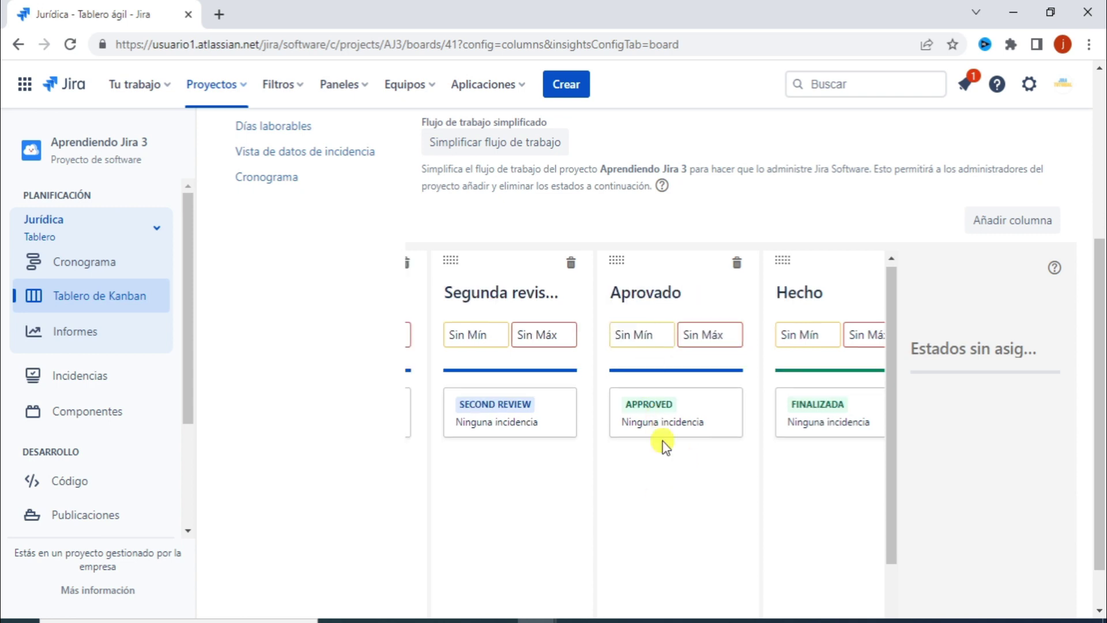
scroll(662, 444, right, 1)
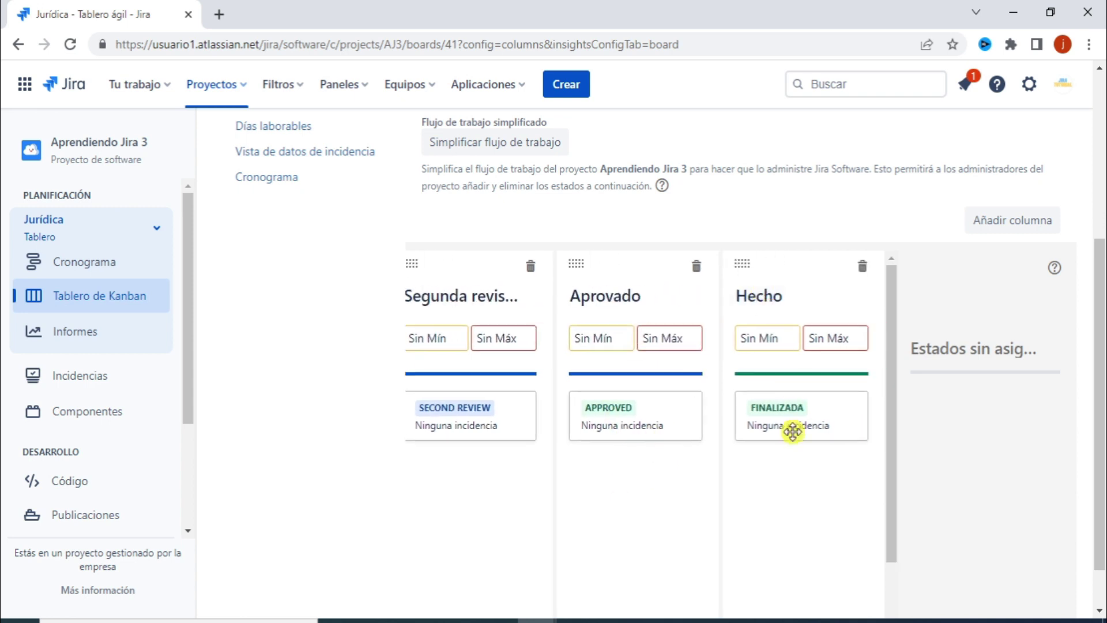
scroll(719, 526, up, 5)
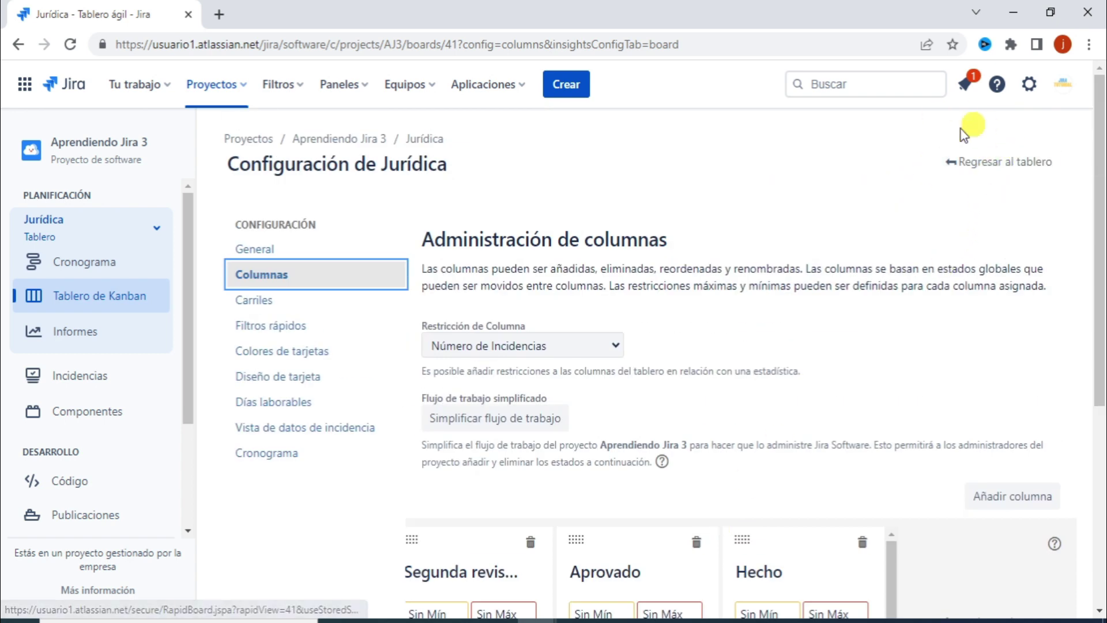
- Return to the Jurídica board, move the Testamento issue from Por hacer to Borrador and check its status in the issue details
click(984, 162)
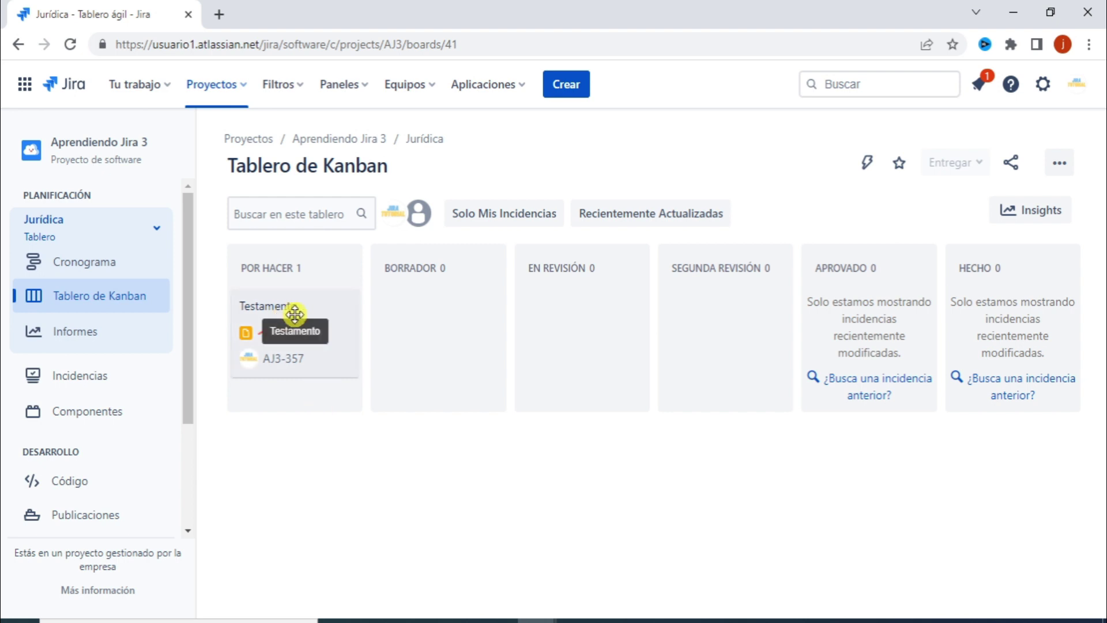
drag(304, 318, 450, 326)
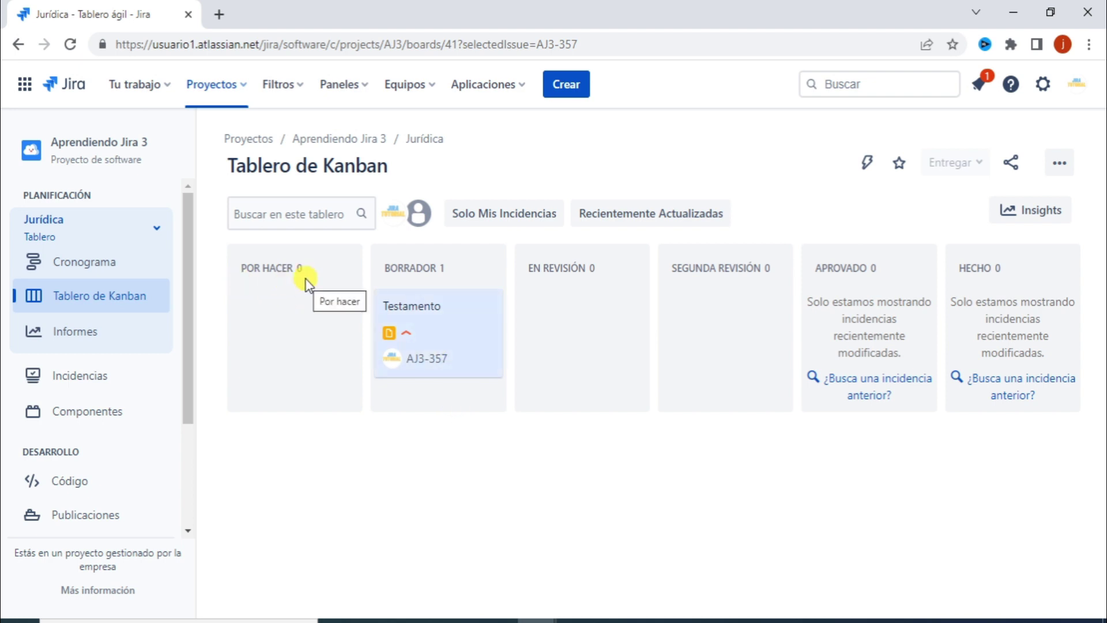
click(458, 318)
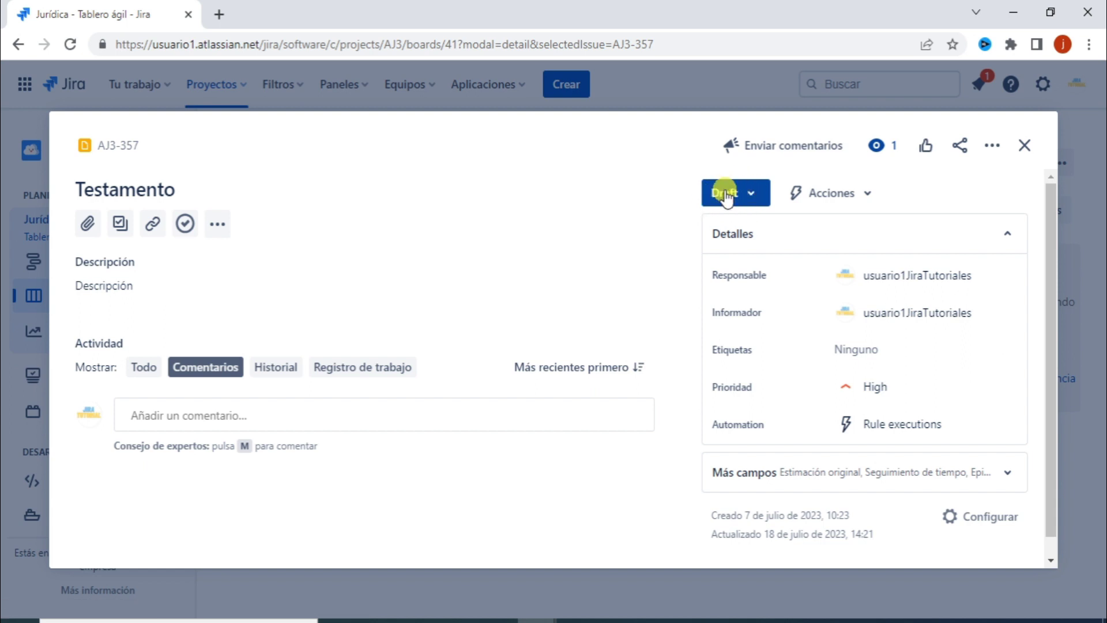
click(1024, 146)
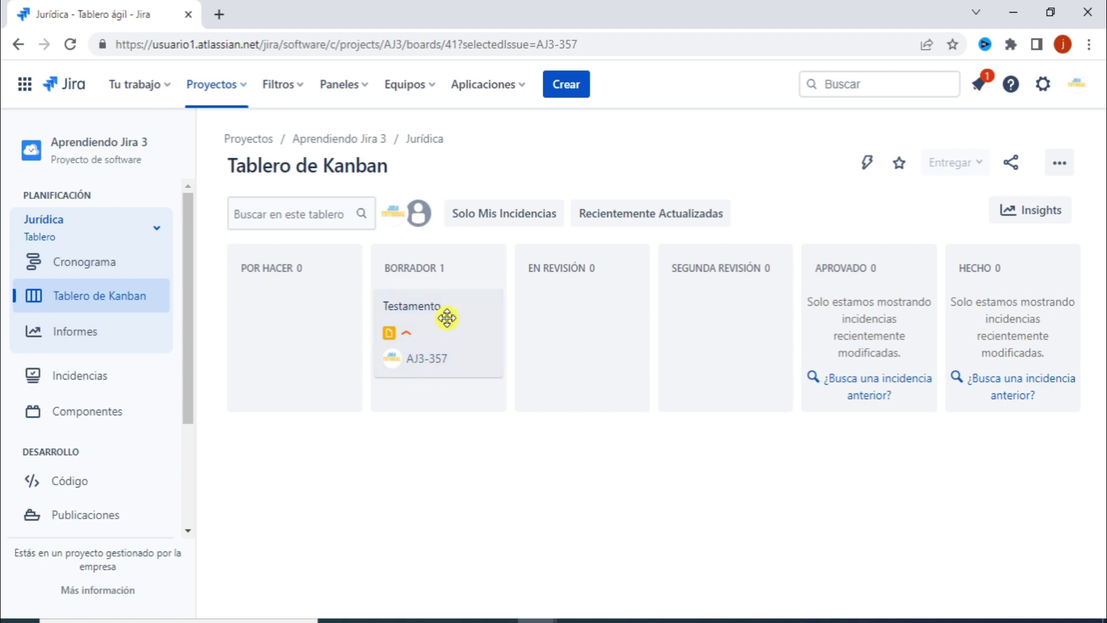
- Try to move the Testamento issue from Borrador back to Por hacer and directly to Hecho
drag(447, 318, 309, 329)
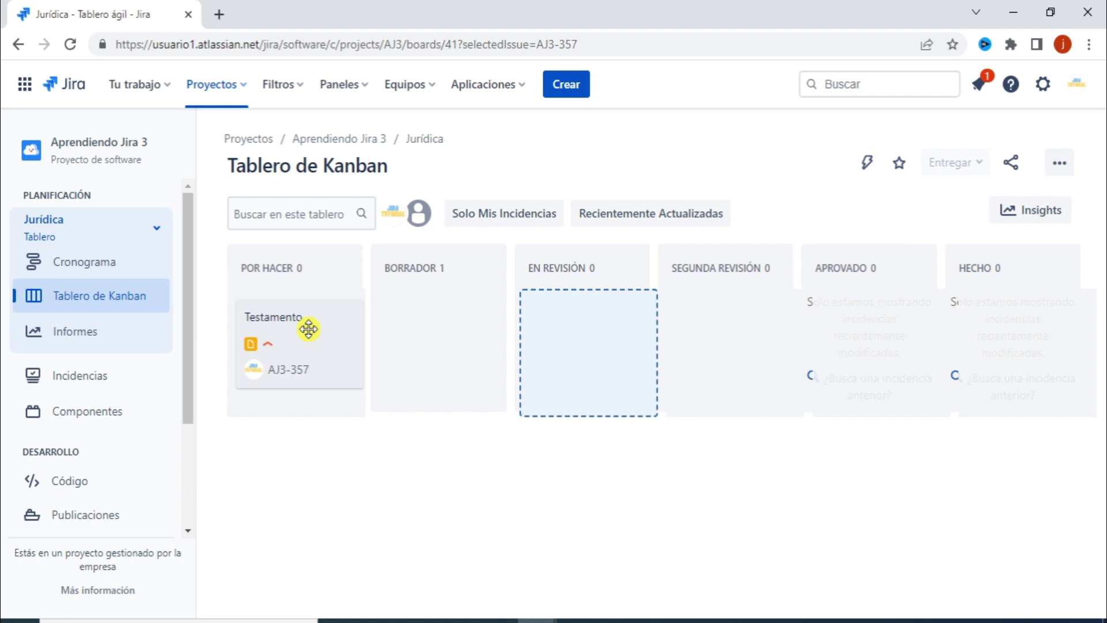
mouse_move(309, 328)
mouse_down()
mouse_move(447, 323)
mouse_move(264, 313)
mouse_move(396, 303)
mouse_move(454, 338)
mouse_move(279, 361)
mouse_move(442, 331)
mouse_move(299, 284)
mouse_move(285, 336)
mouse_move(428, 324)
mouse_move(306, 338)
mouse_up()
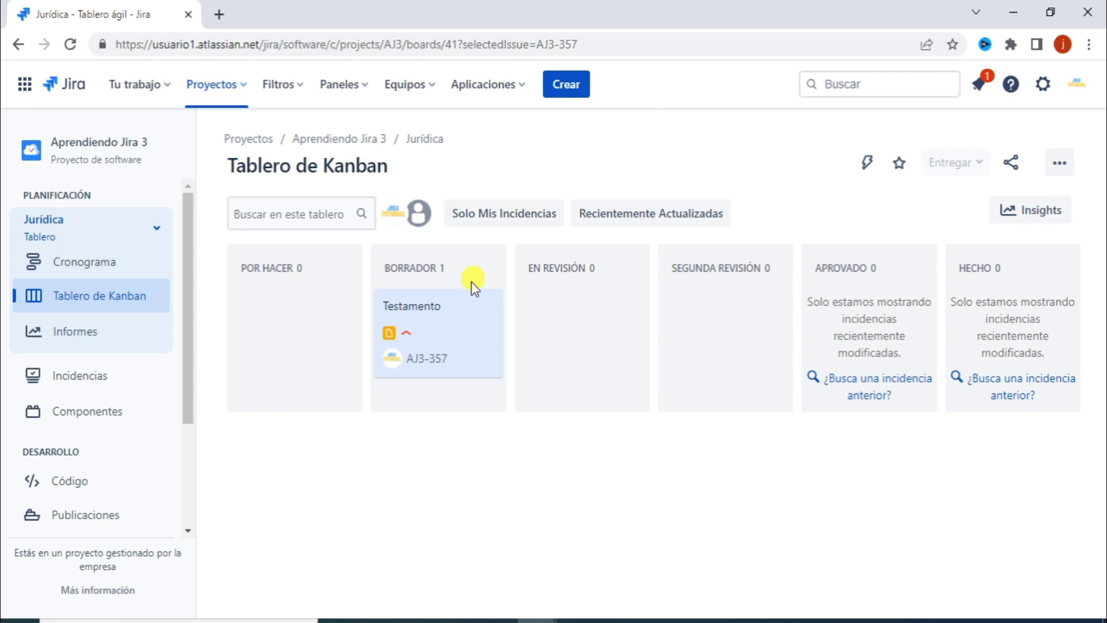
drag(454, 327, 1013, 340)
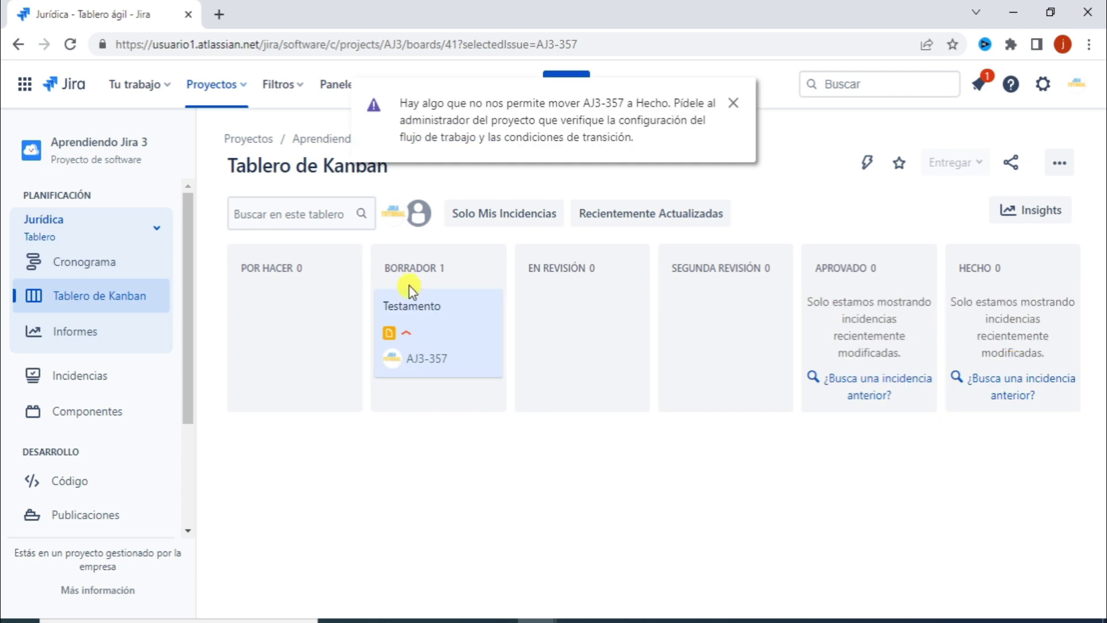
click(732, 104)
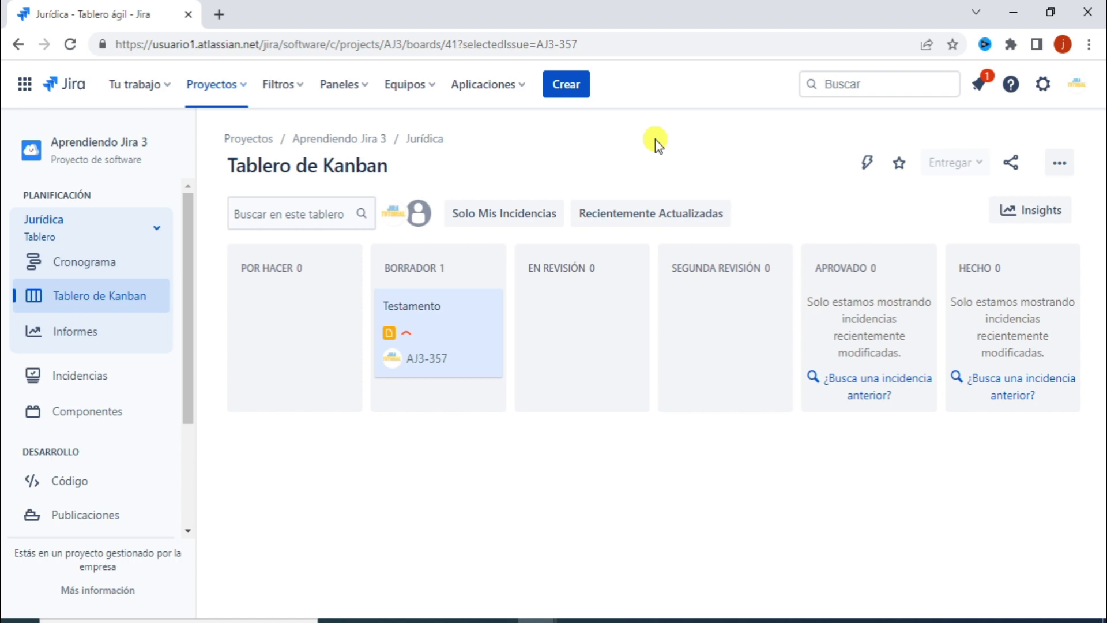
- Move the Testamento issue to En revisión, back to Borrador and again to En revisión, checking its status in the issue details
drag(442, 332, 600, 326)
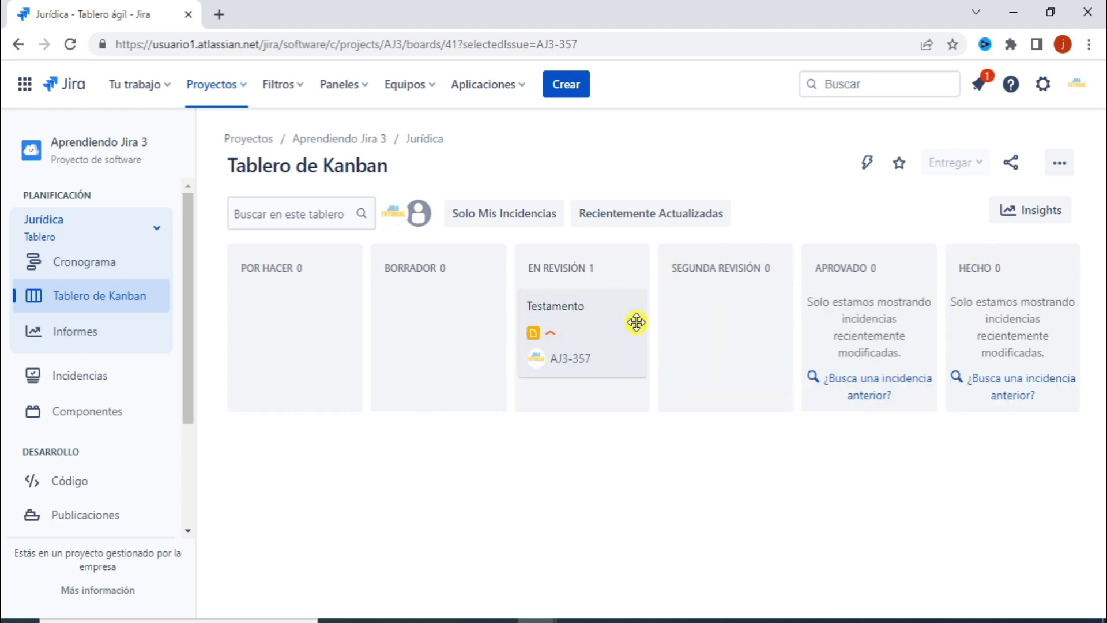
drag(608, 339, 458, 344)
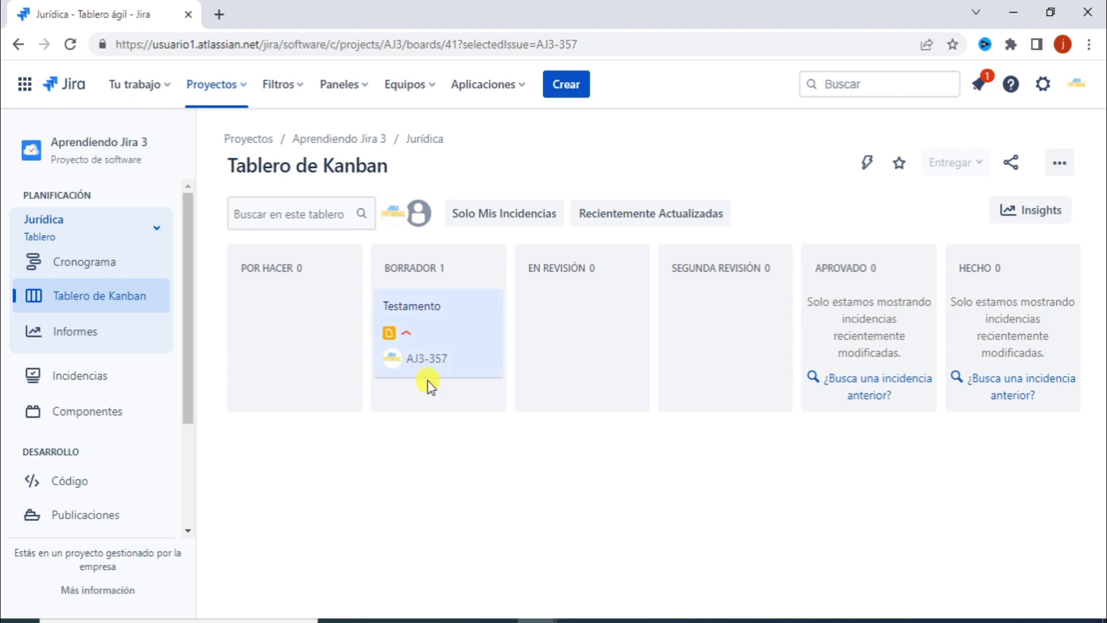
drag(447, 355, 581, 367)
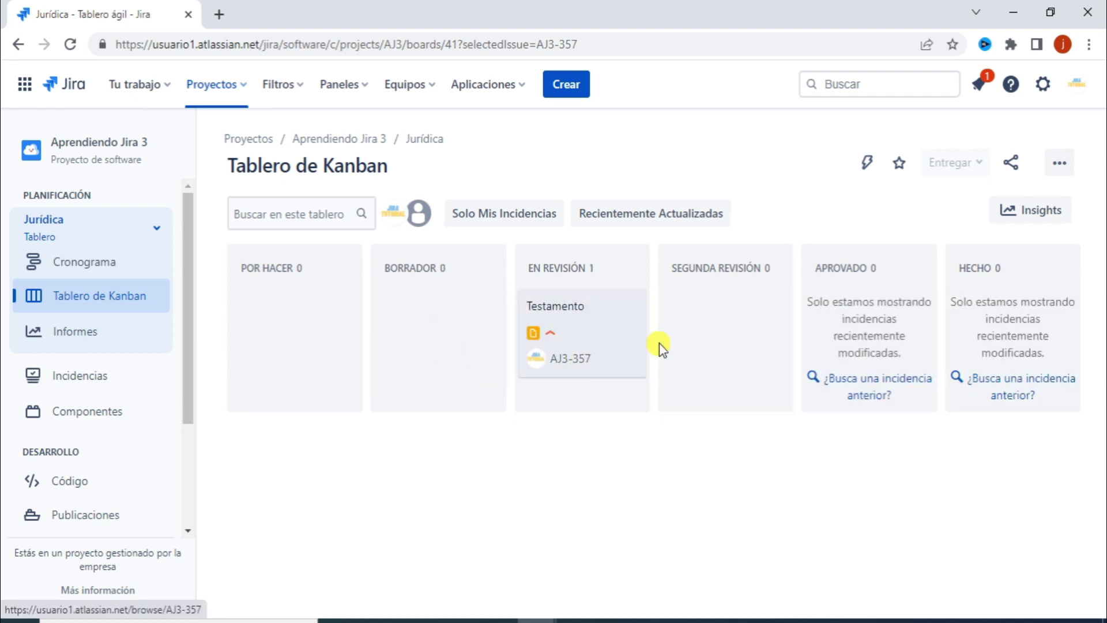
click(604, 328)
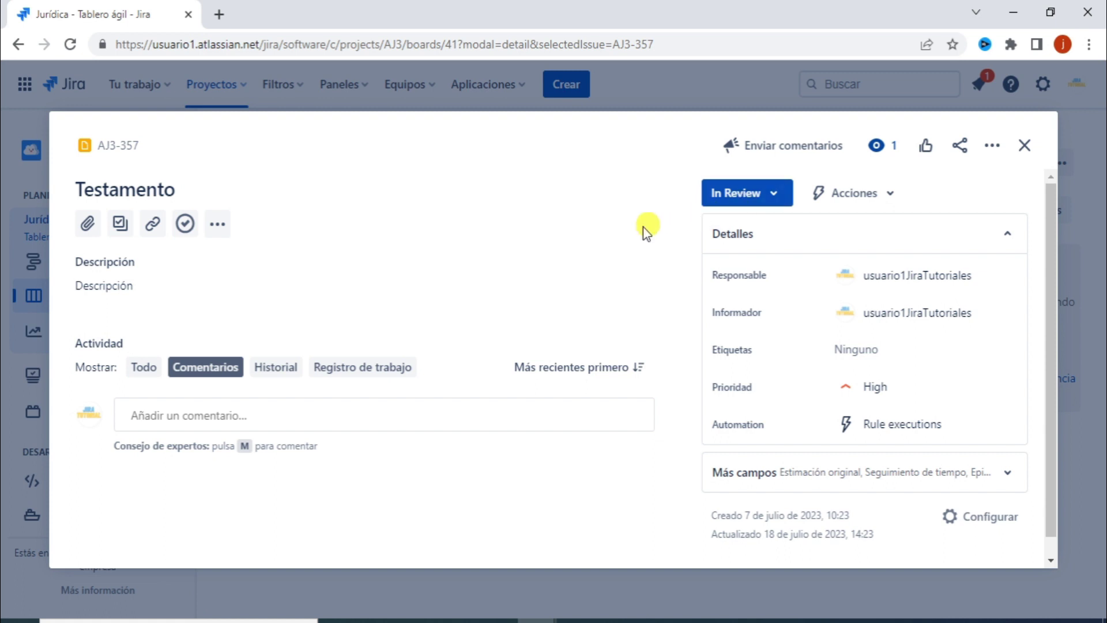
click(1025, 151)
- Move the Testamento issue from En revisión to Segunda revisión and check its status in the issue details
drag(603, 341, 766, 349)
click(745, 333)
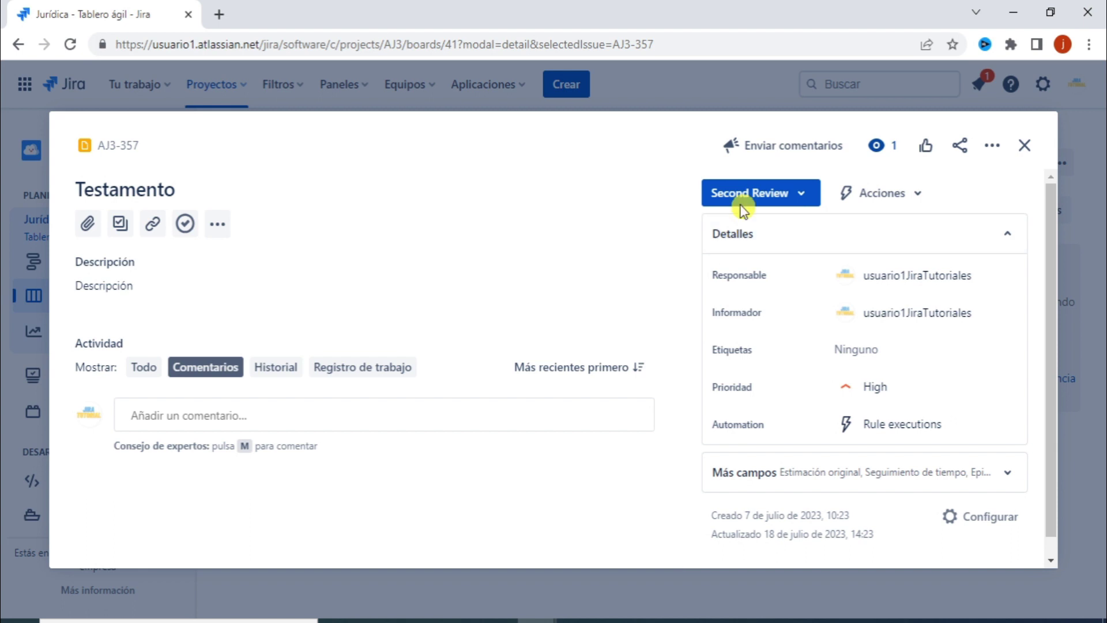
click(1024, 146)
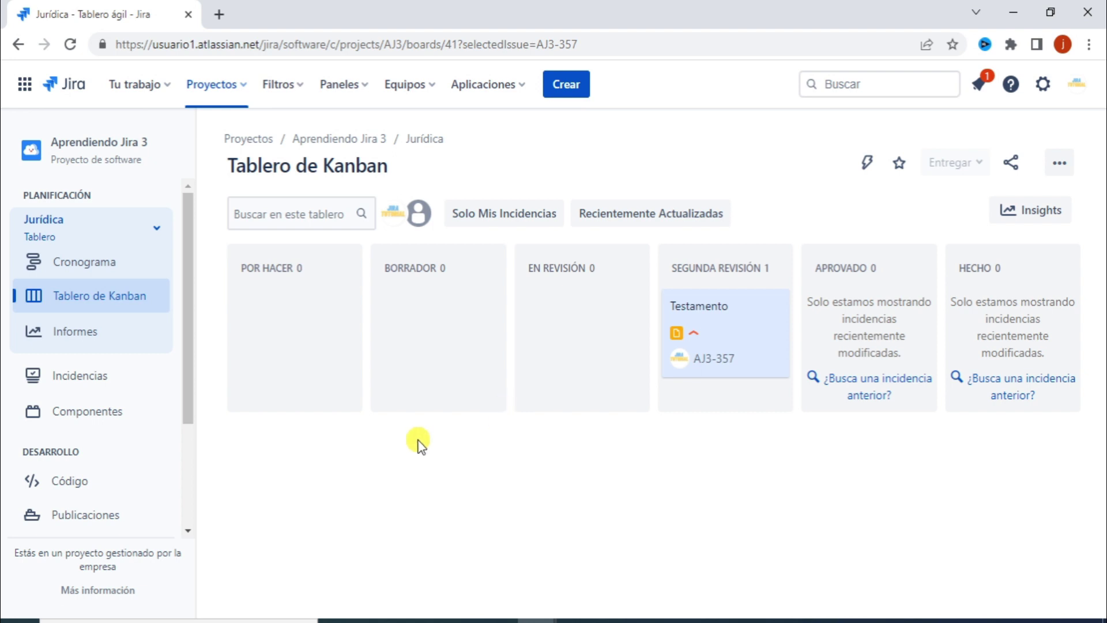
- Open the list of all projects and look through their names, keys, types and categories
click(243, 89)
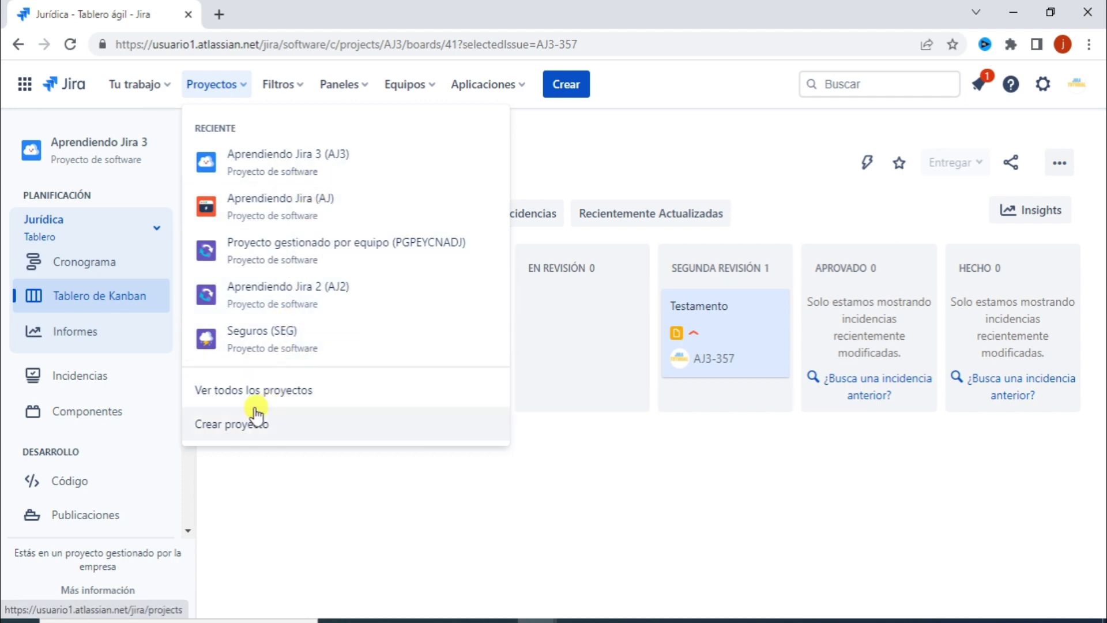
click(274, 395)
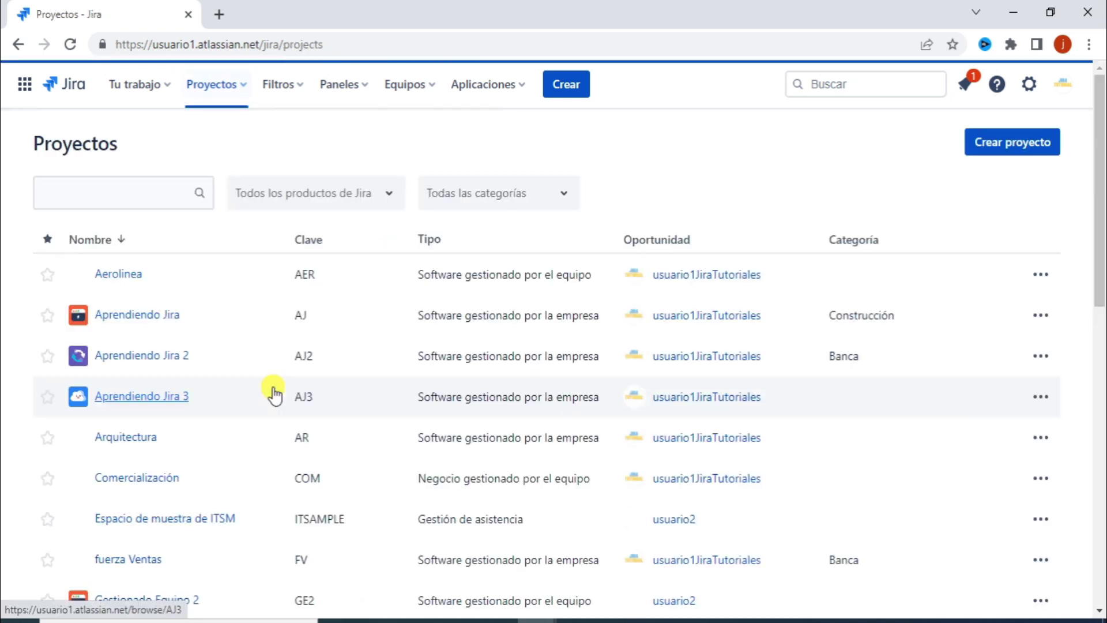
scroll(383, 395, down, 6)
scroll(383, 397, up, 6)
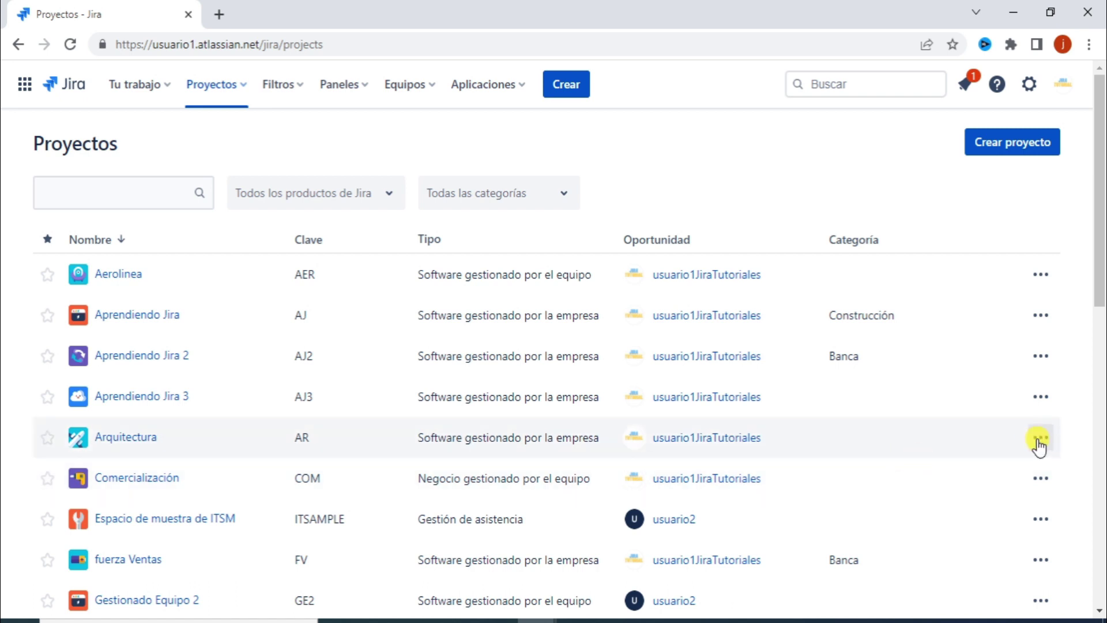
- View the actions available for the Arquitectura project, open the project and examine the columns of its active sprints board
click(1040, 439)
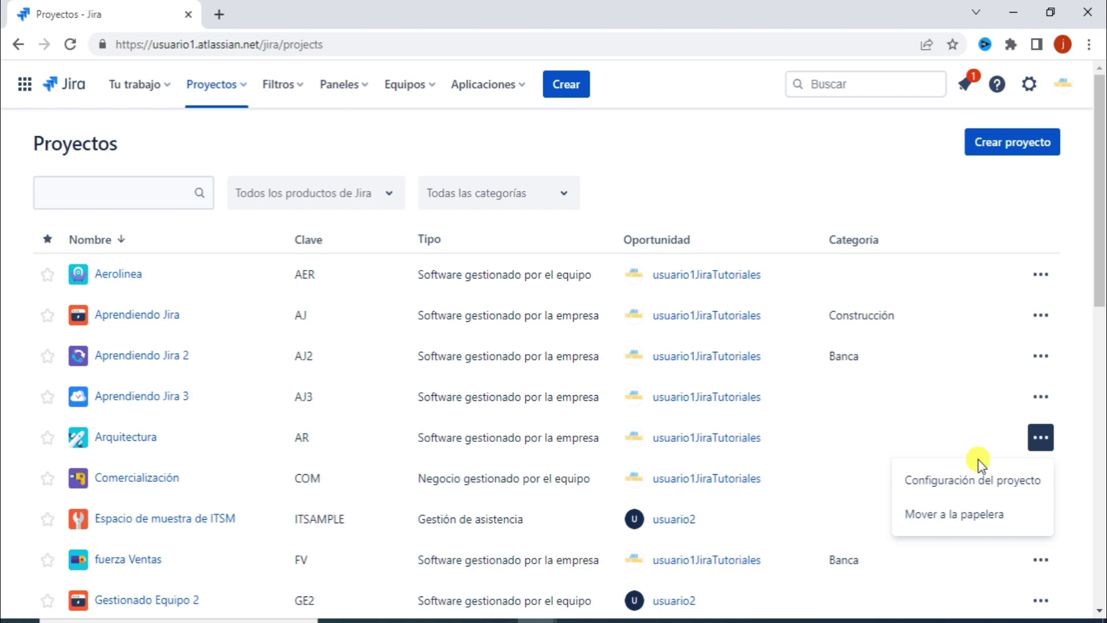
click(113, 436)
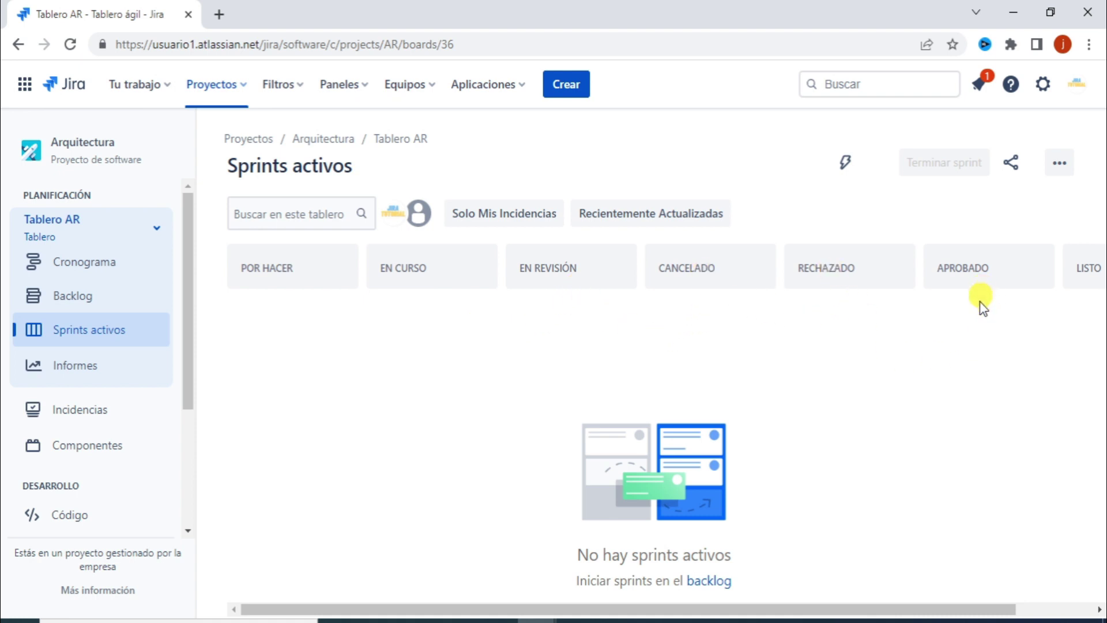
scroll(983, 319, right, 2)
scroll(991, 288, left, 2)
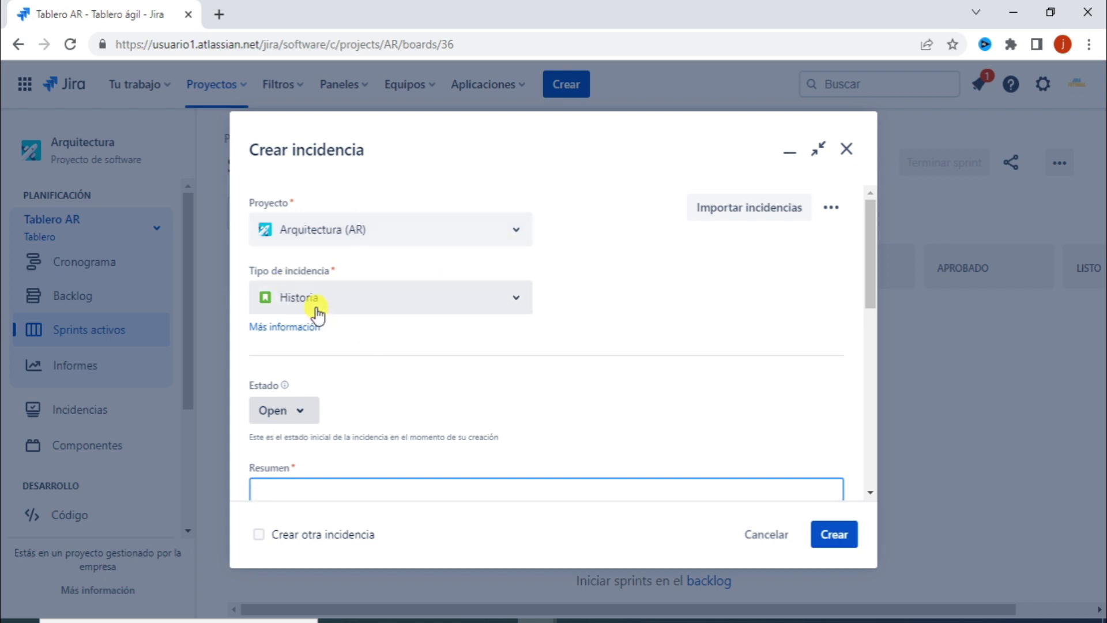
- Start a new issue in Arquitectura with issue type Tarea and the summary "Tarea de prueba"
click(506, 307)
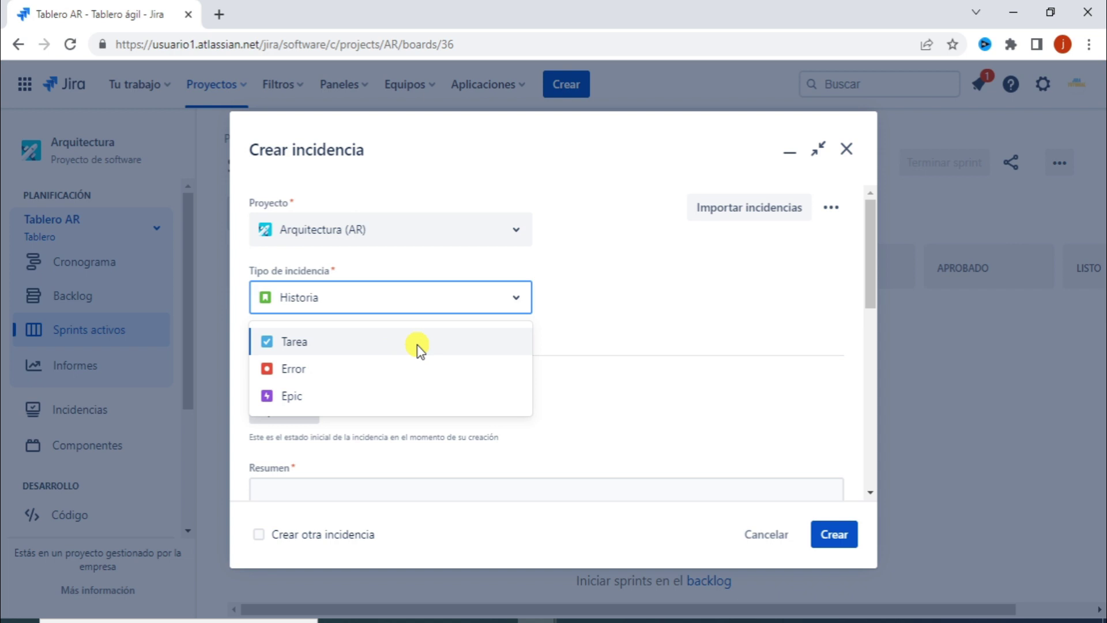
click(306, 343)
scroll(519, 340, down, 2)
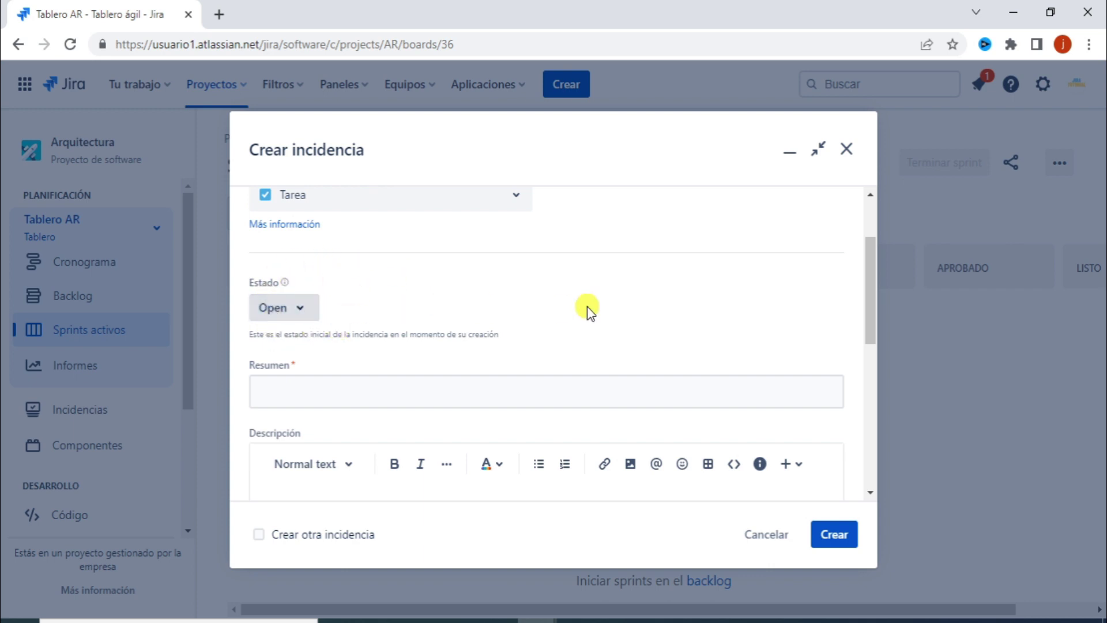
scroll(587, 307, down, 2)
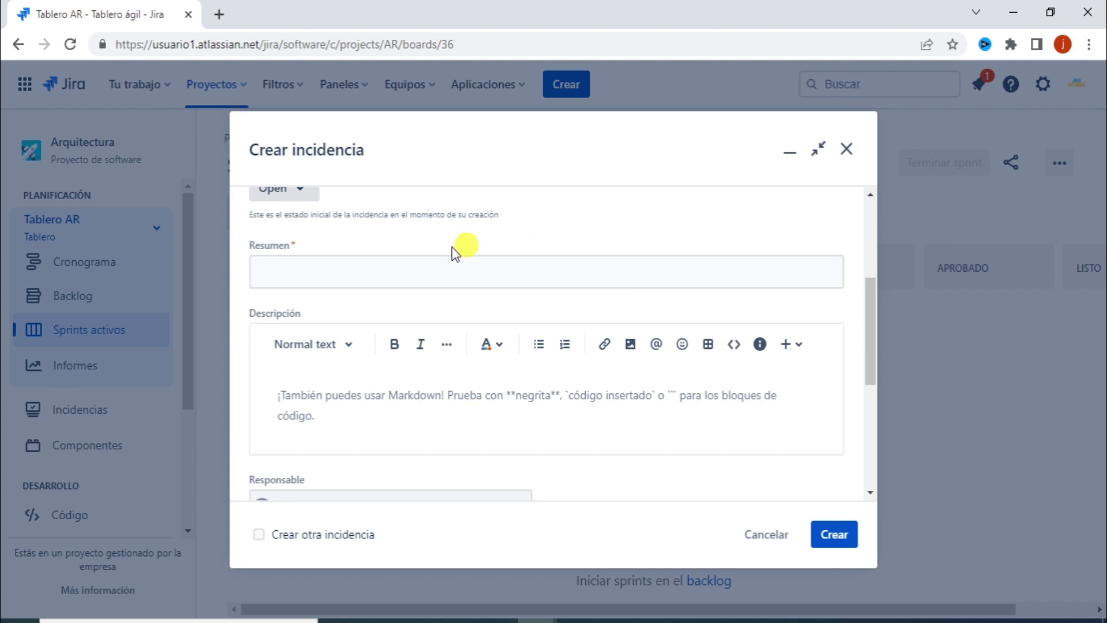
click(407, 264)
text(Tarea de prueba)
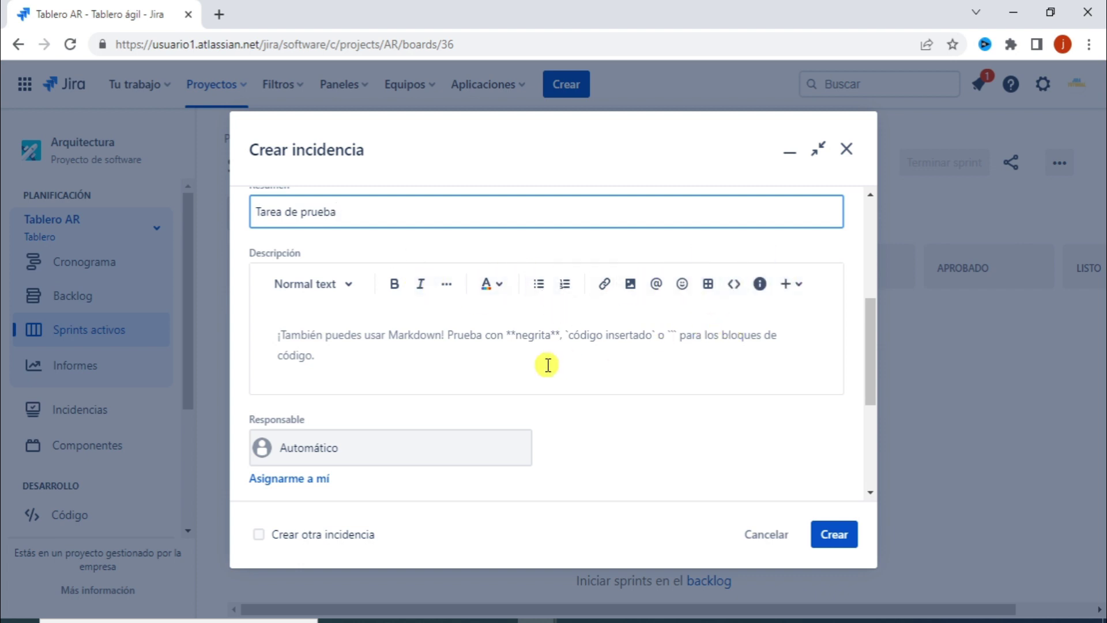
- Assign the new Arquitectura issue to the currently signed-in user in the Responsable field
scroll(548, 364, down, 1)
scroll(423, 358, up, 1)
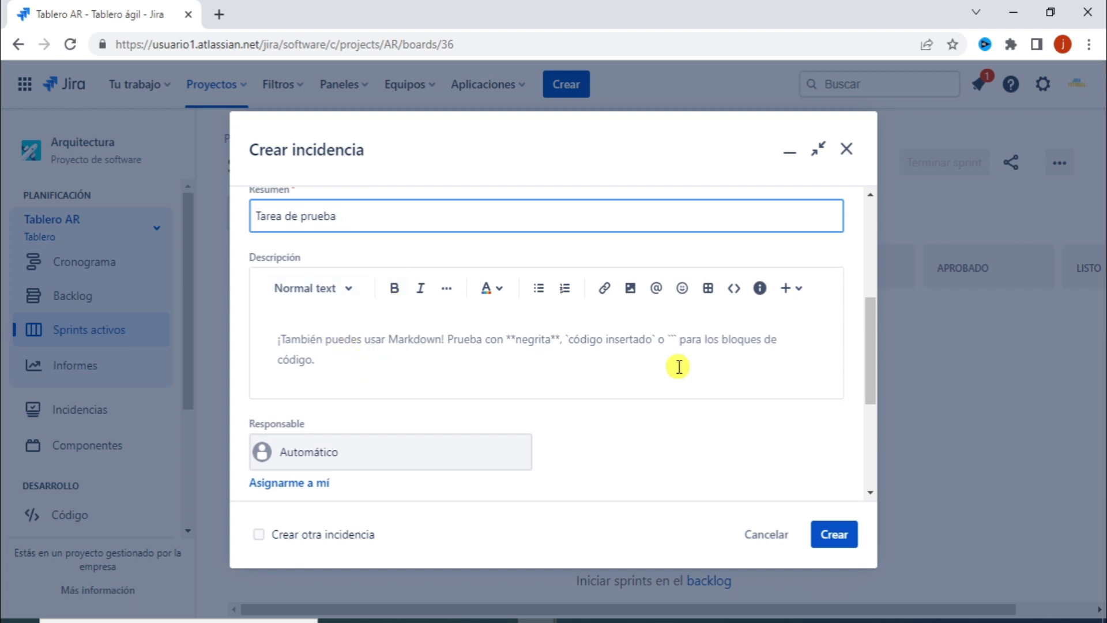
scroll(675, 365, down, 2)
scroll(404, 357, down, 2)
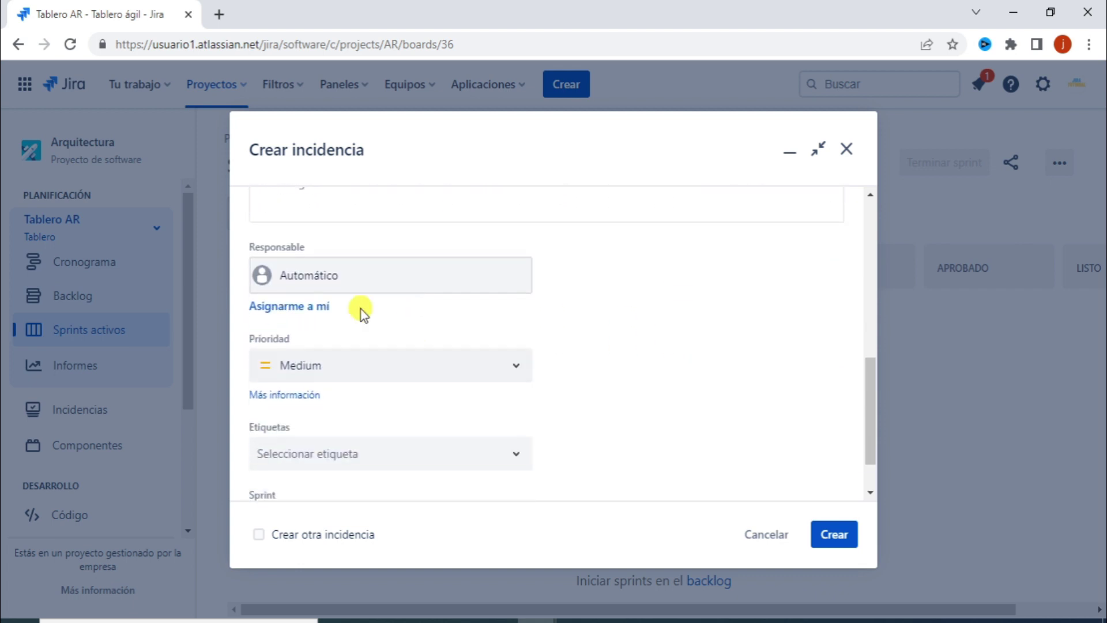
click(380, 280)
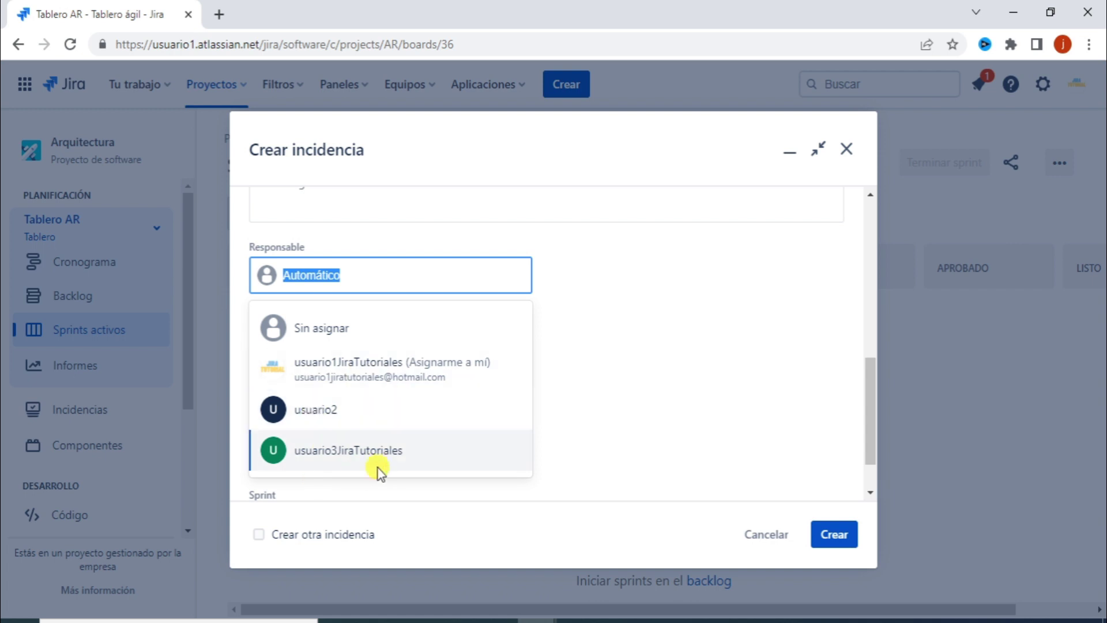
click(385, 375)
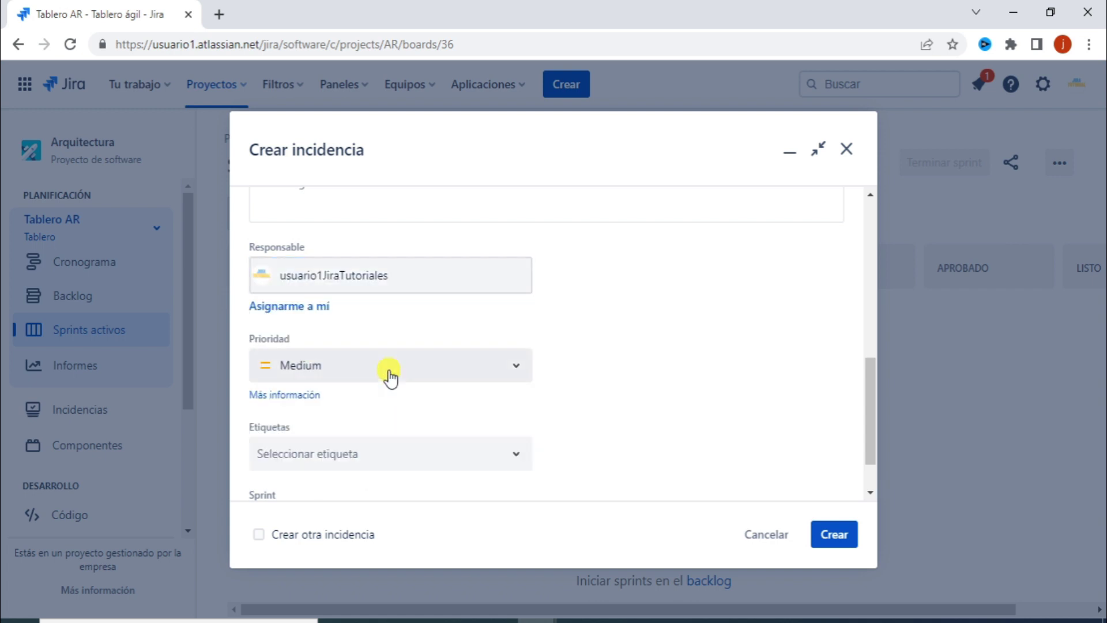
scroll(635, 375, down, 1)
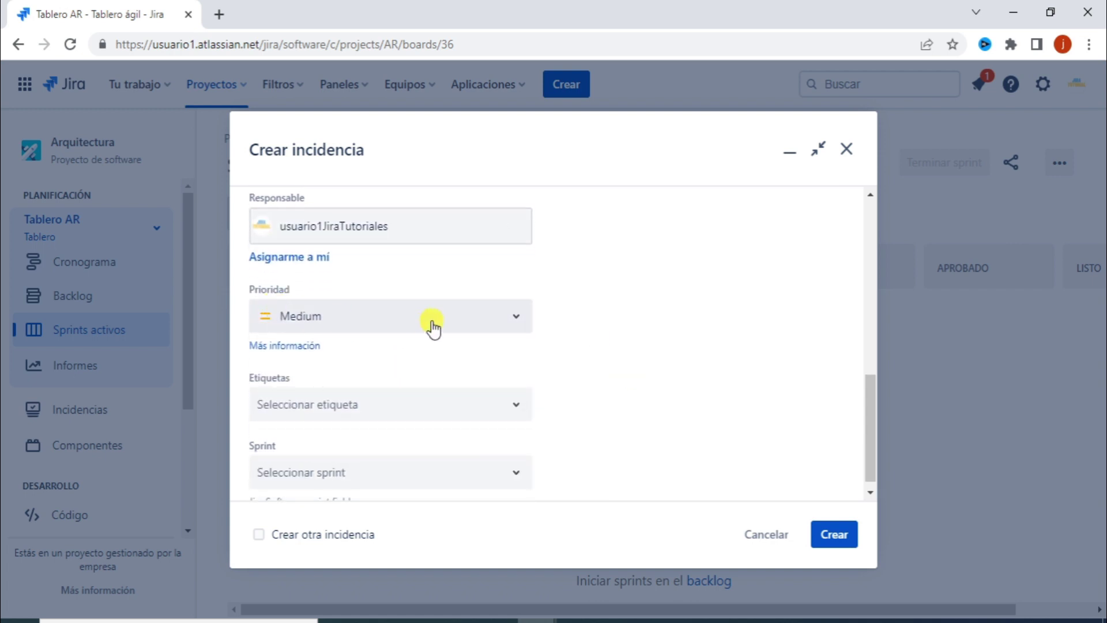
- Set the priority of the new Arquitectura issue to High
click(499, 329)
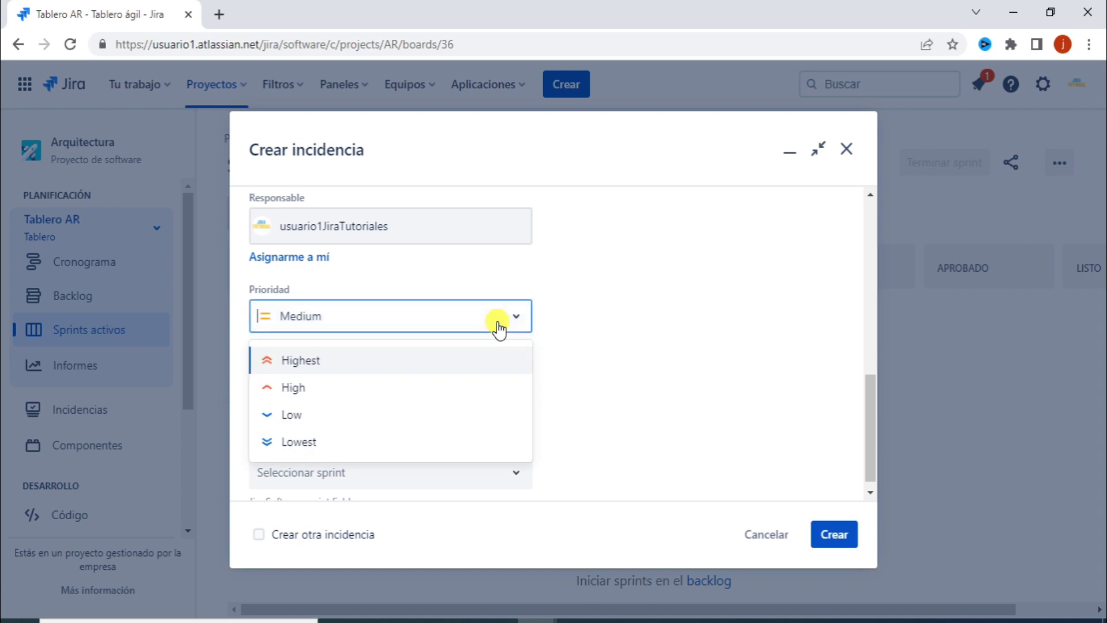
click(338, 389)
scroll(674, 362, down, 1)
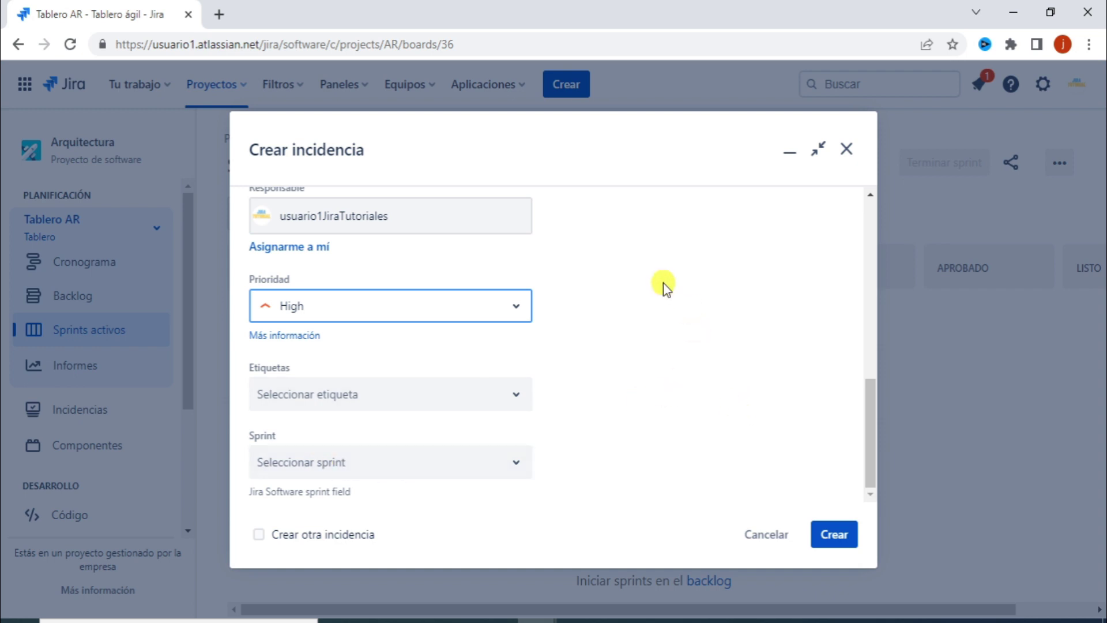
- Review the new issue's fields, including project, issue type, status, summary, assignee, priority, labels and sprint
scroll(664, 286, up, 10)
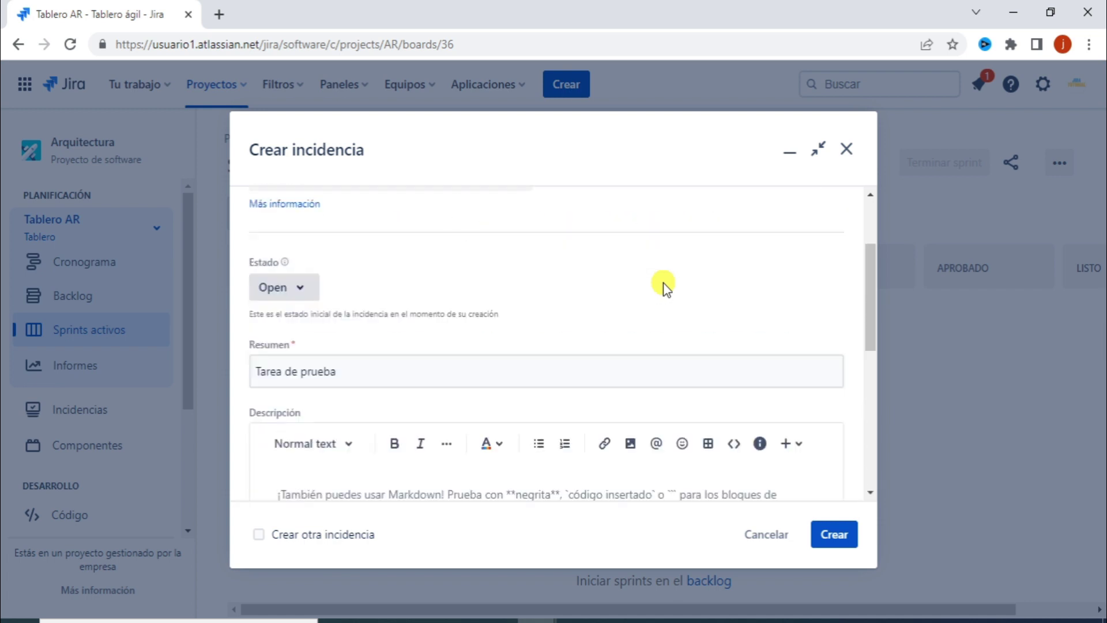
scroll(664, 286, down, 9)
scroll(664, 286, down, 1)
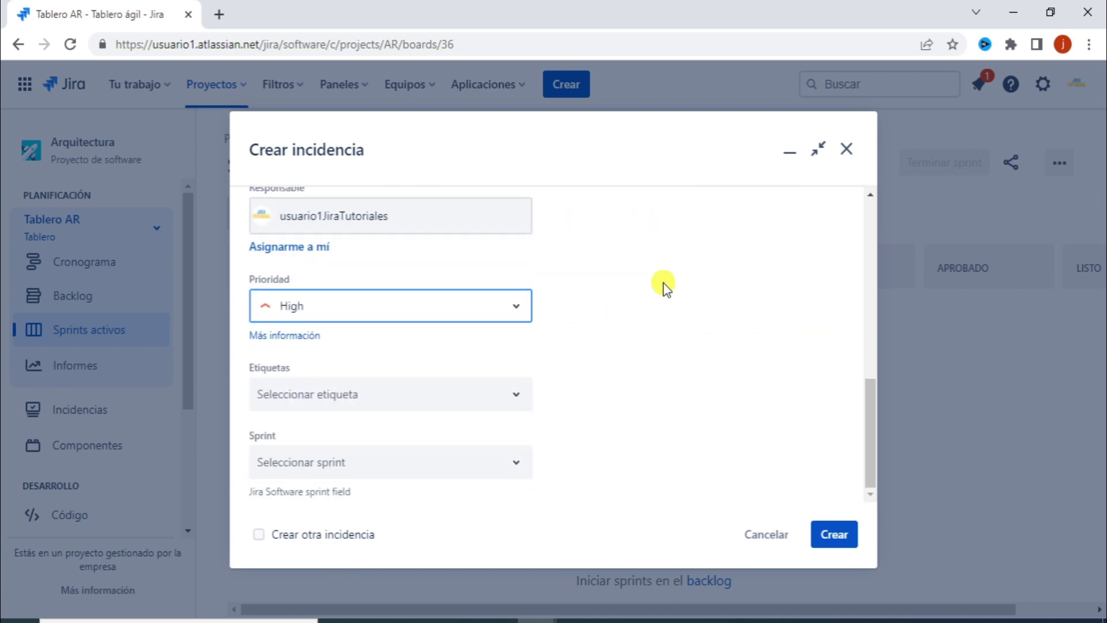
scroll(564, 300, up, 10)
scroll(563, 300, down, 10)
scroll(648, 368, up, 7)
scroll(649, 368, down, 3)
scroll(649, 368, up, 3)
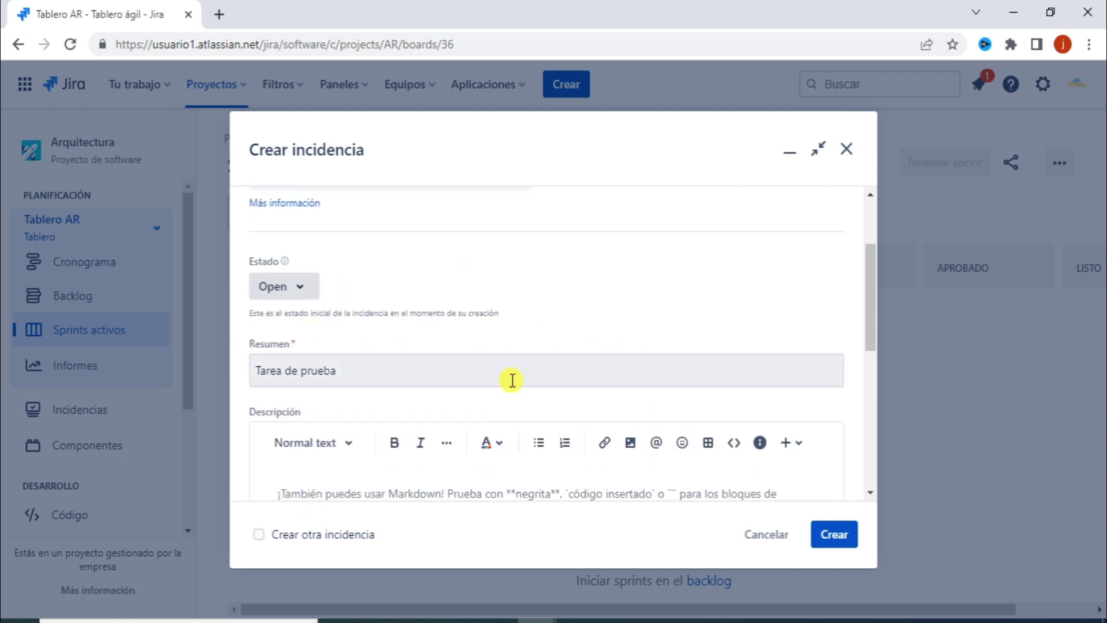
scroll(600, 382, down, 3)
scroll(602, 386, up, 3)
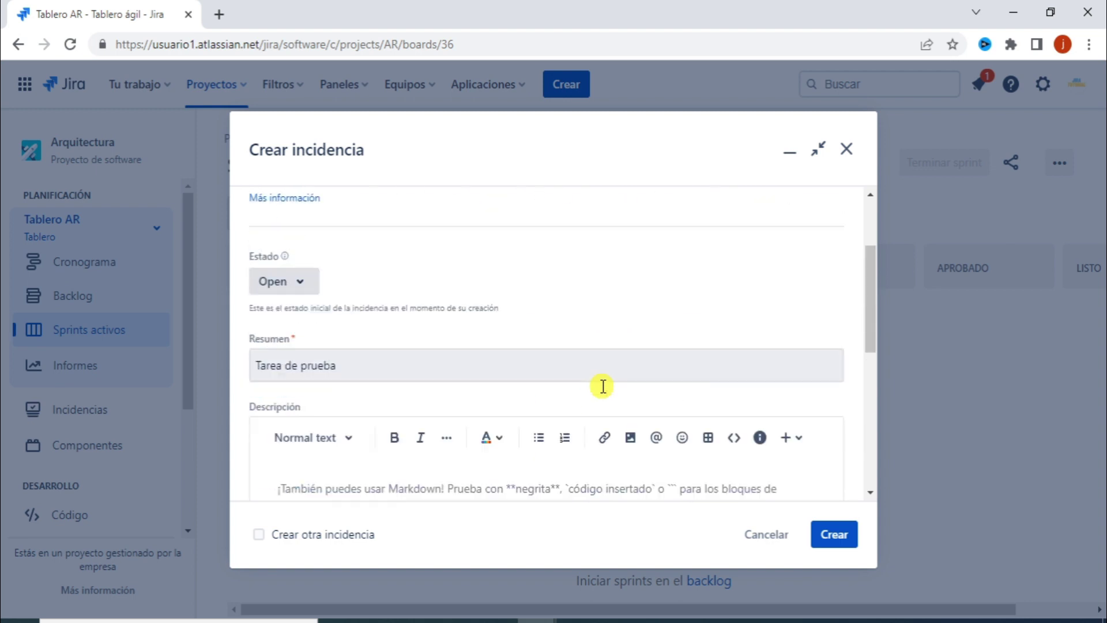
scroll(603, 386, up, 4)
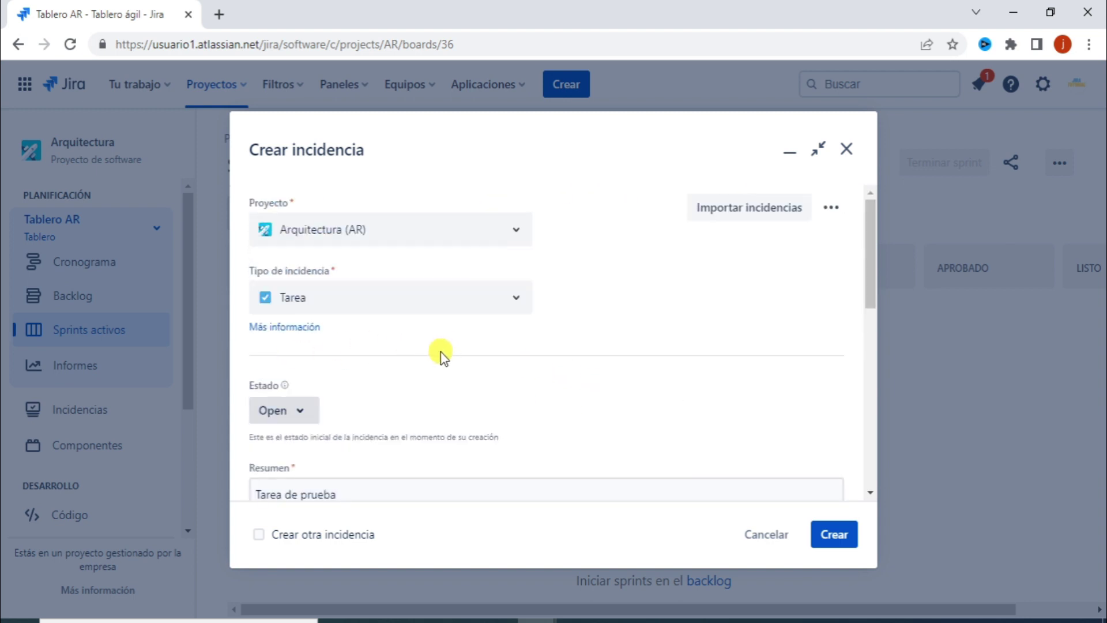
- Create the "Tarea de prueba" issue and dismiss the notification about it
scroll(669, 378, down, 10)
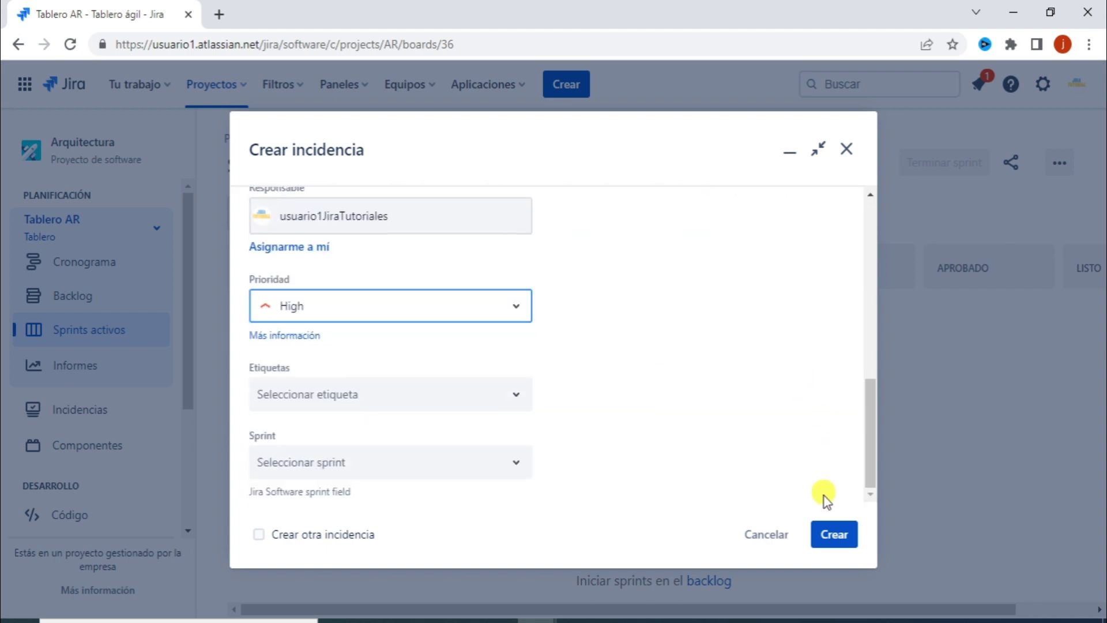
click(830, 534)
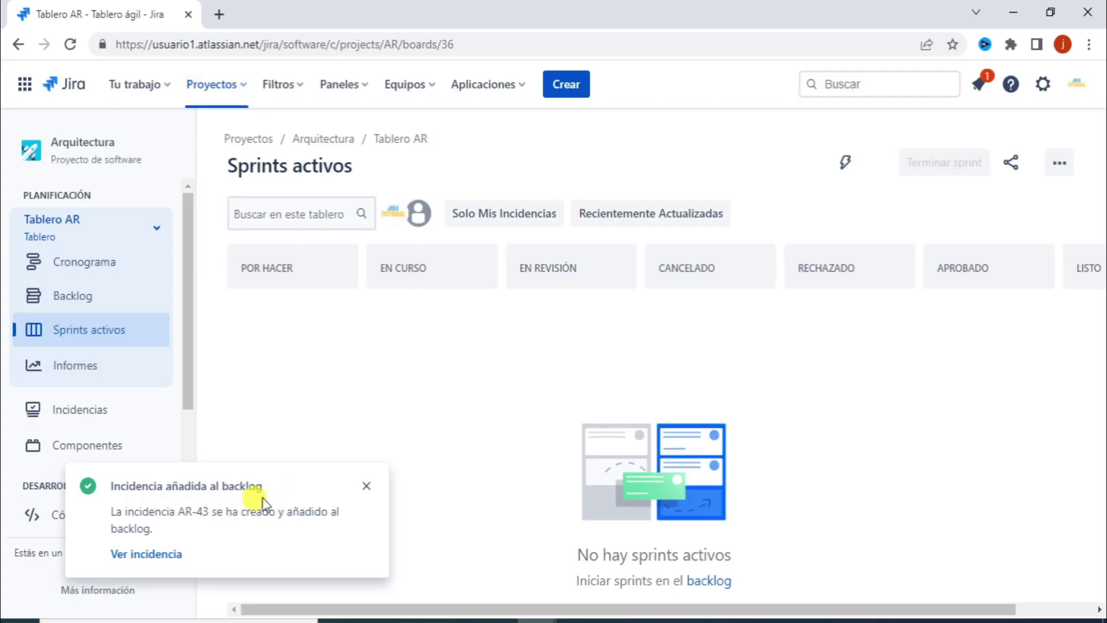
click(366, 486)
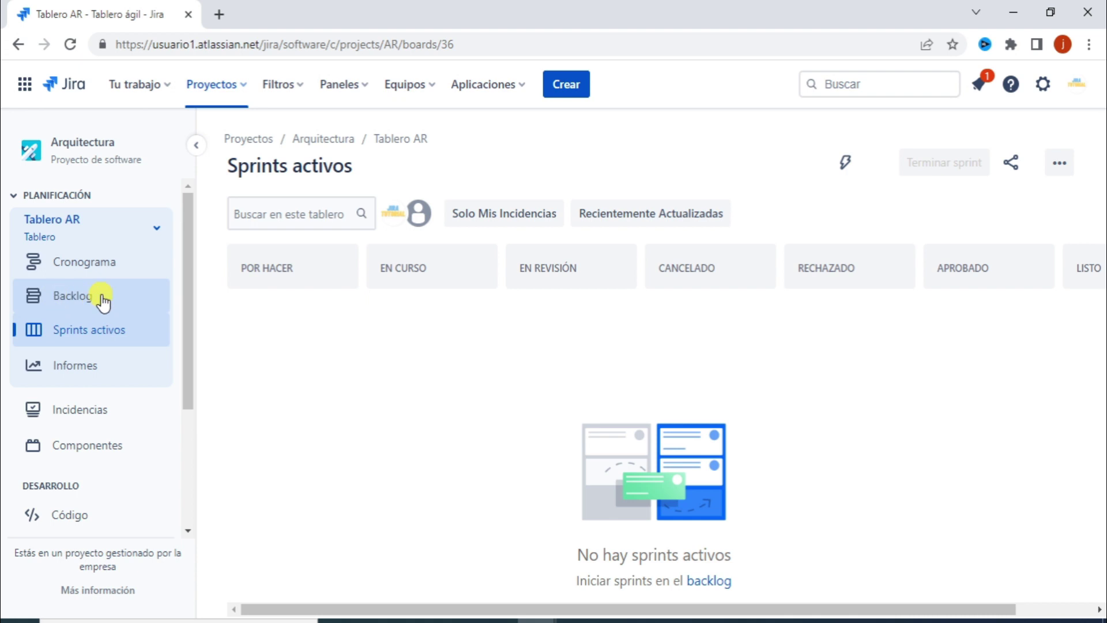
- Open the Arquitectura backlog and locate the "Tarea de prueba" issue in its list
click(72, 301)
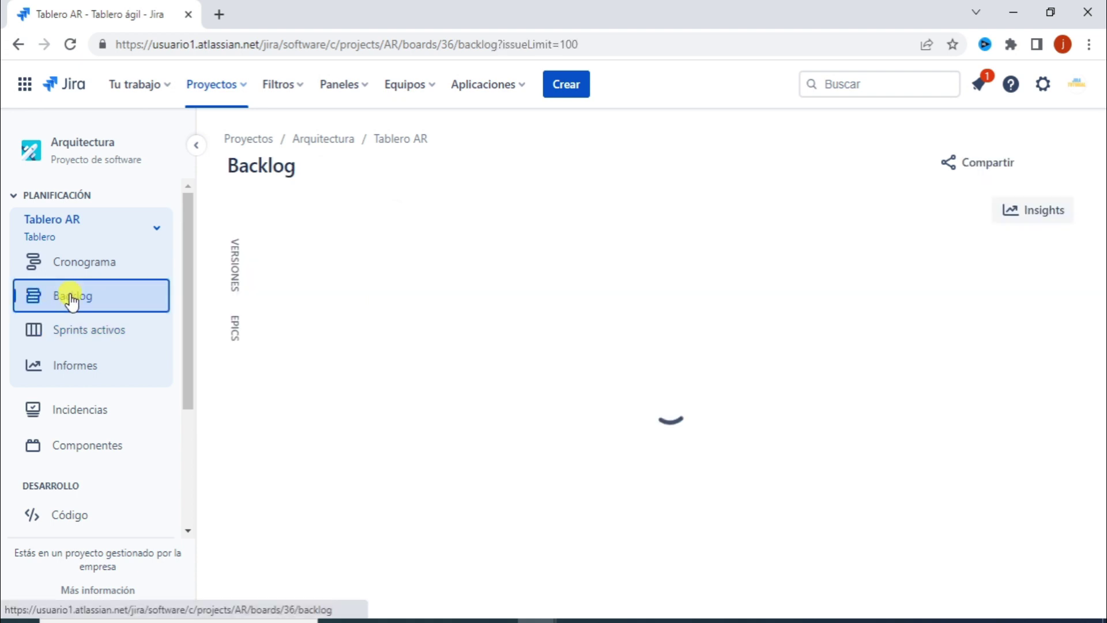
scroll(407, 525, down, 10)
scroll(407, 524, up, 10)
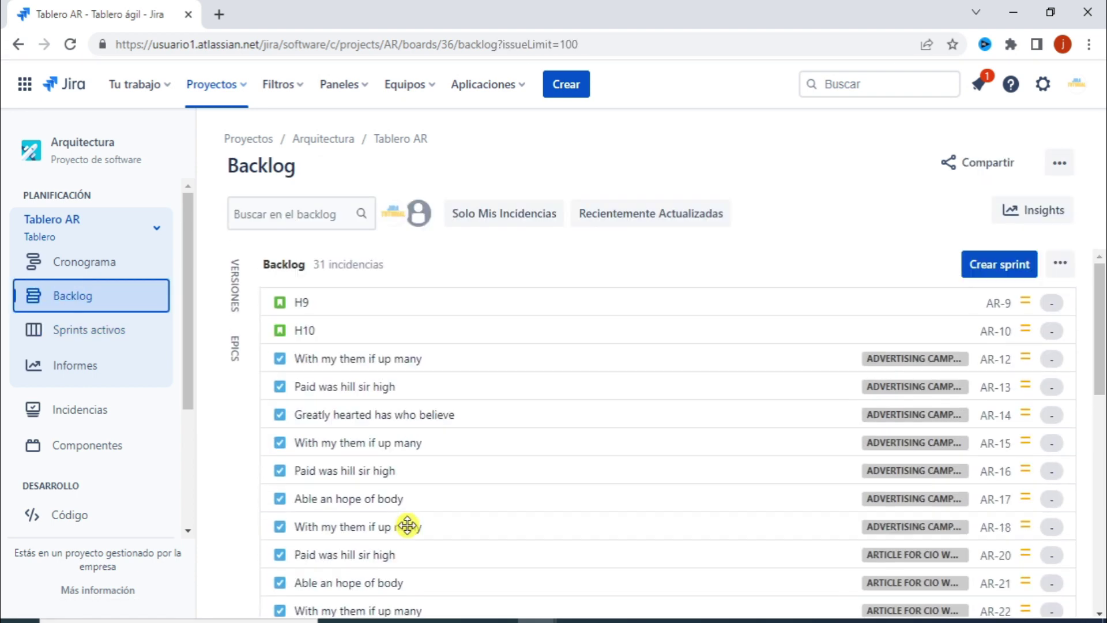
scroll(576, 348, down, 10)
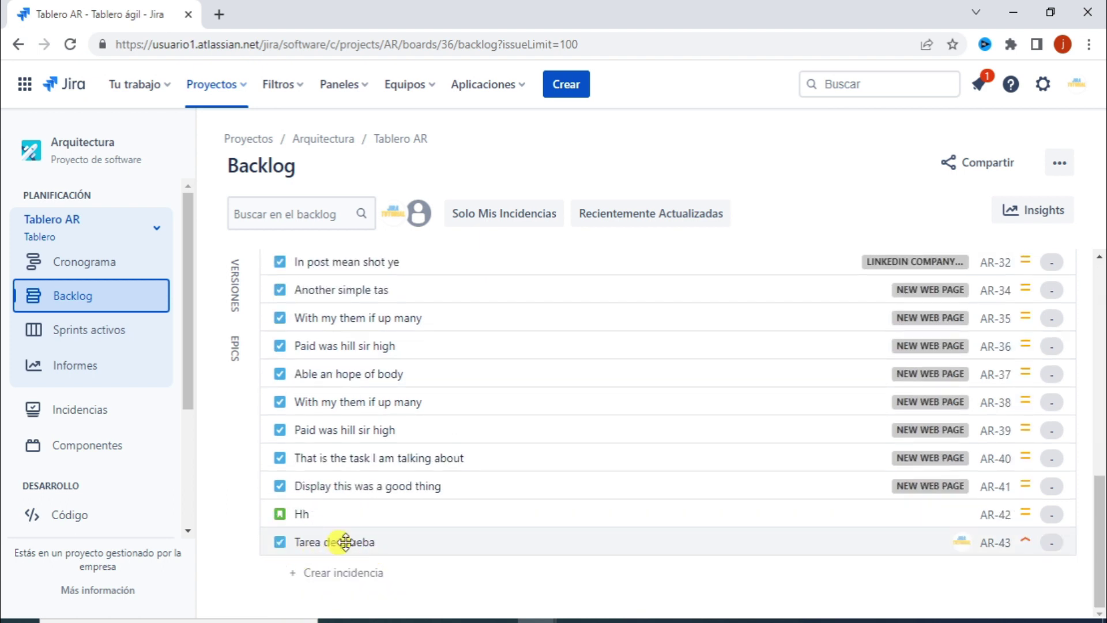
scroll(554, 373, up, 10)
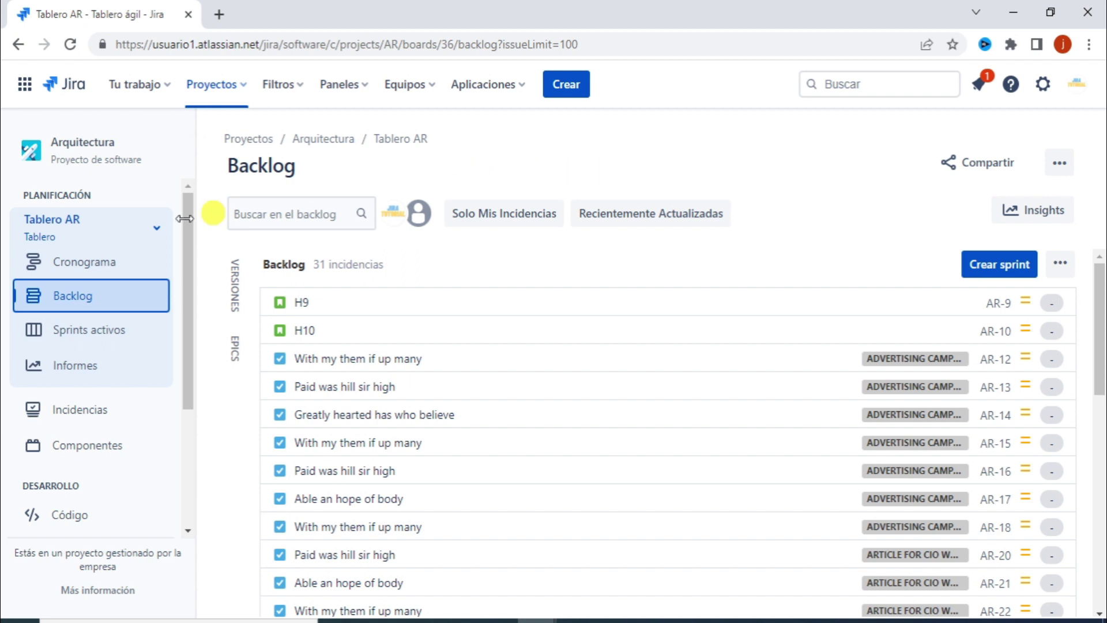
- Switch Arquitectura to its Recursos Humanos board and find the "Tarea de prueba" card in the POR HACER column
click(156, 228)
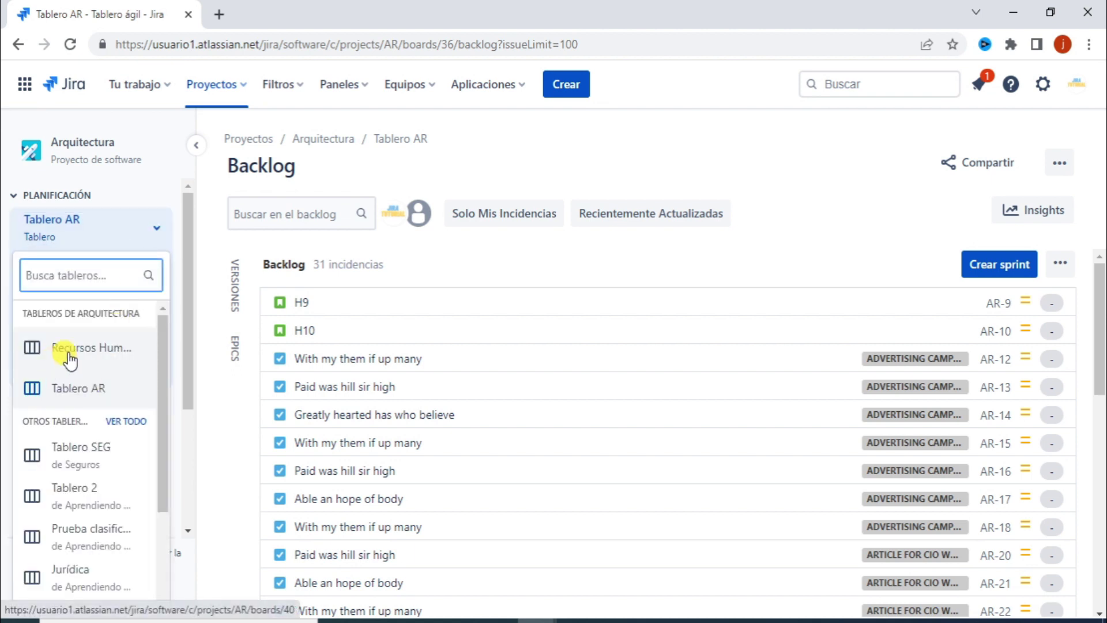
click(112, 347)
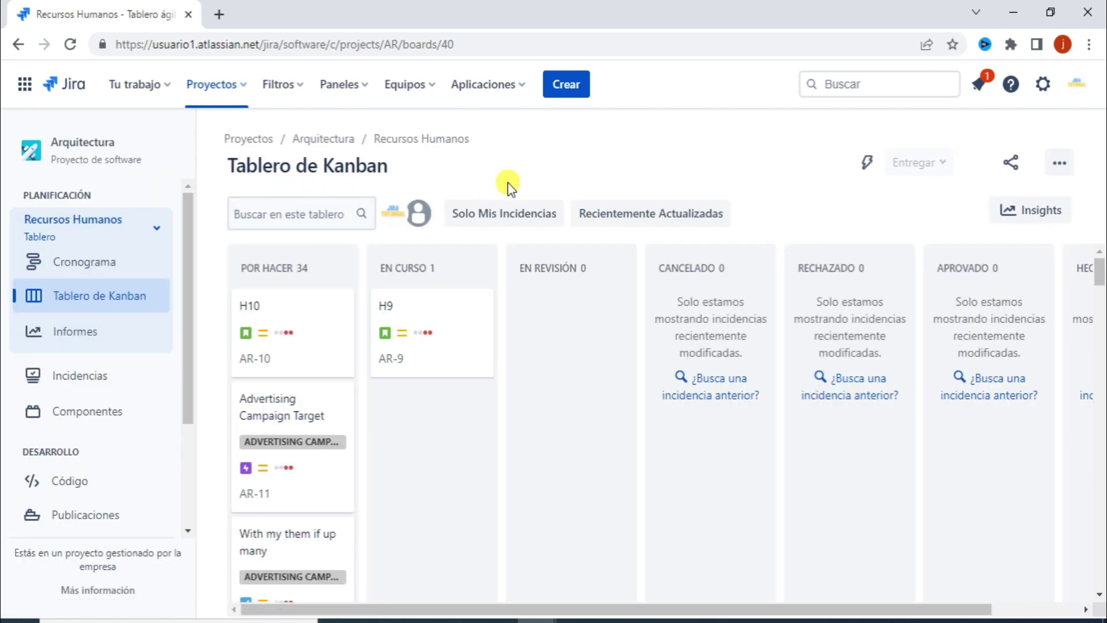
scroll(655, 356, down, 10)
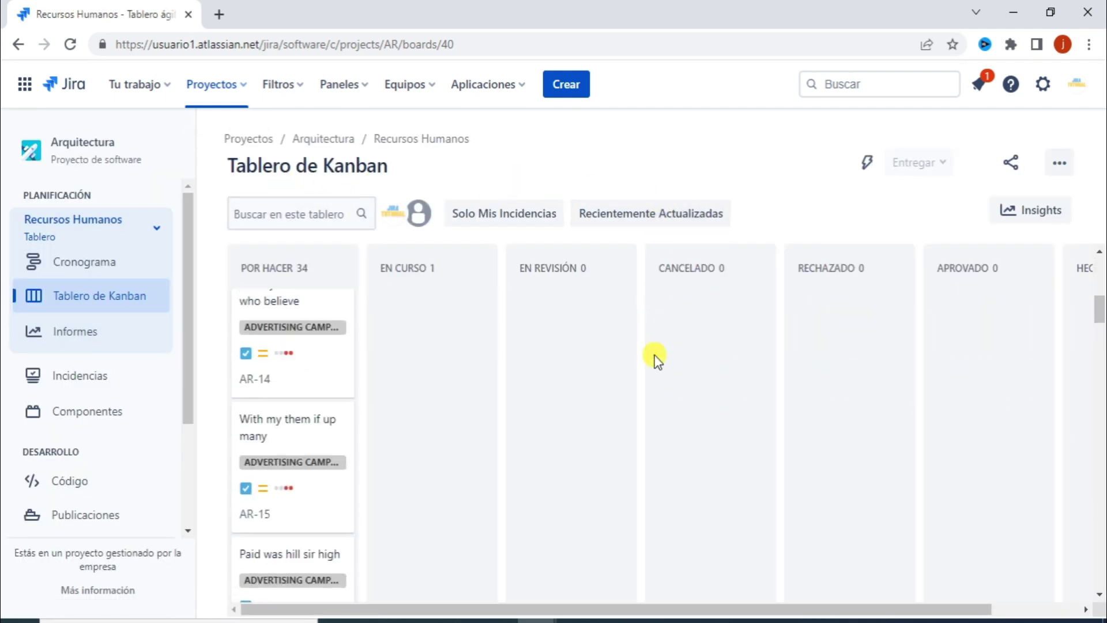
scroll(655, 356, up, 10)
scroll(655, 355, down, 6)
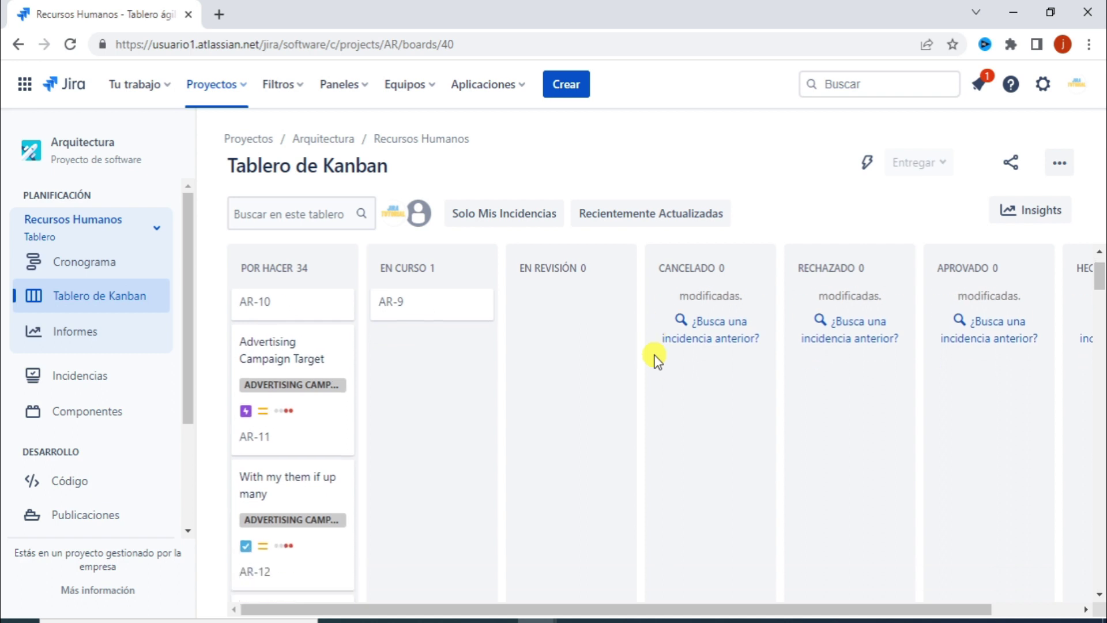
scroll(654, 355, down, 20)
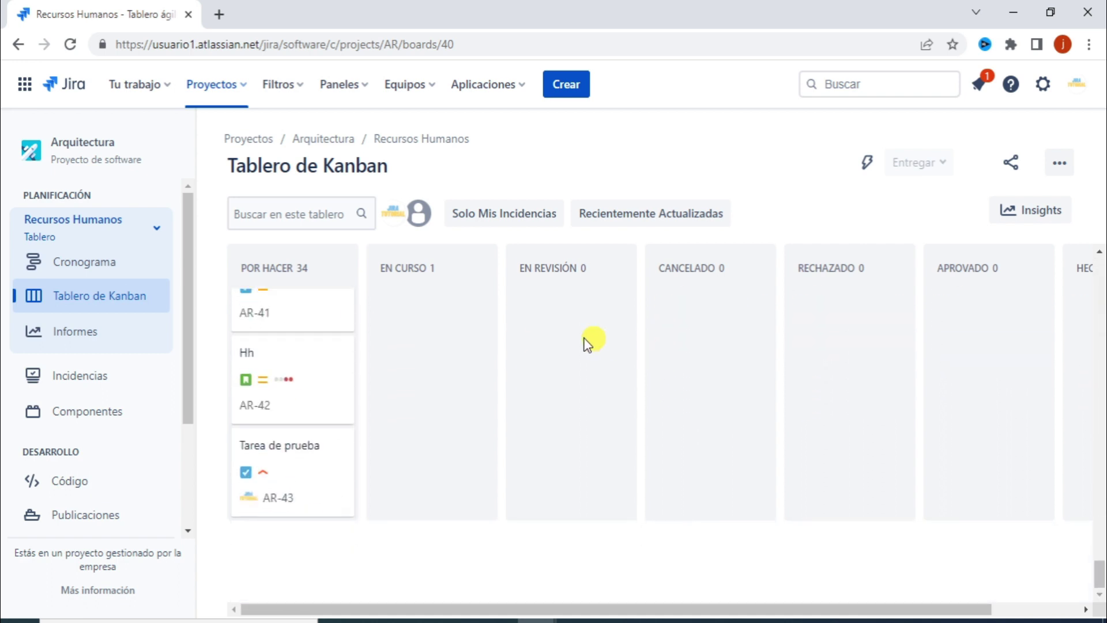
- Move the "Tarea de prueba" card up the POR HACER column to just below AR-18
click(275, 502)
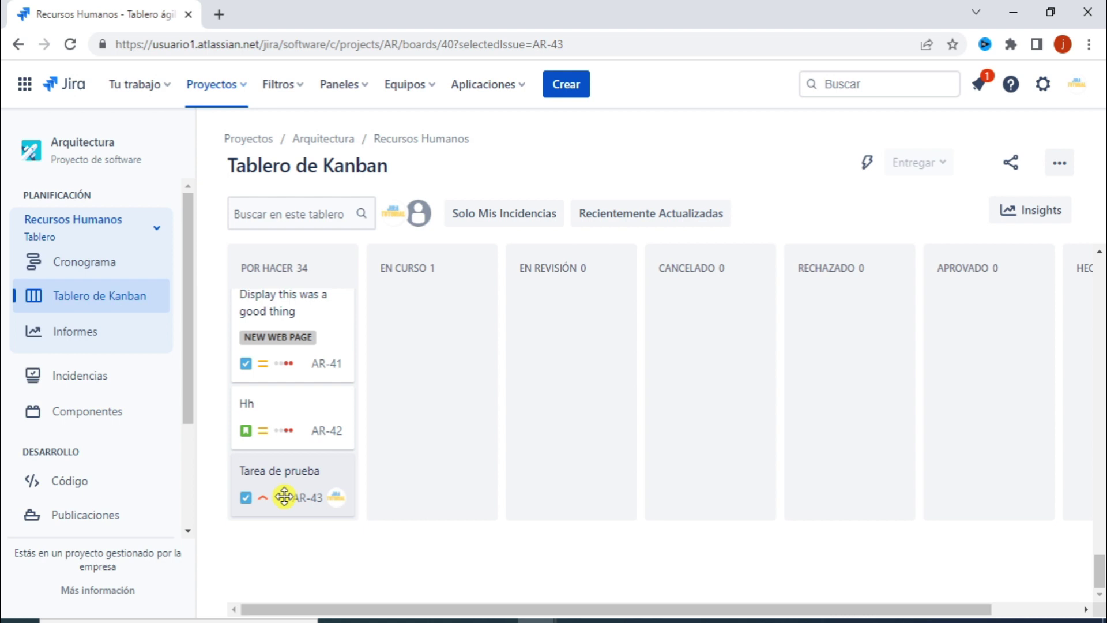
drag(294, 487, 295, 339)
scroll(296, 262, up, 10)
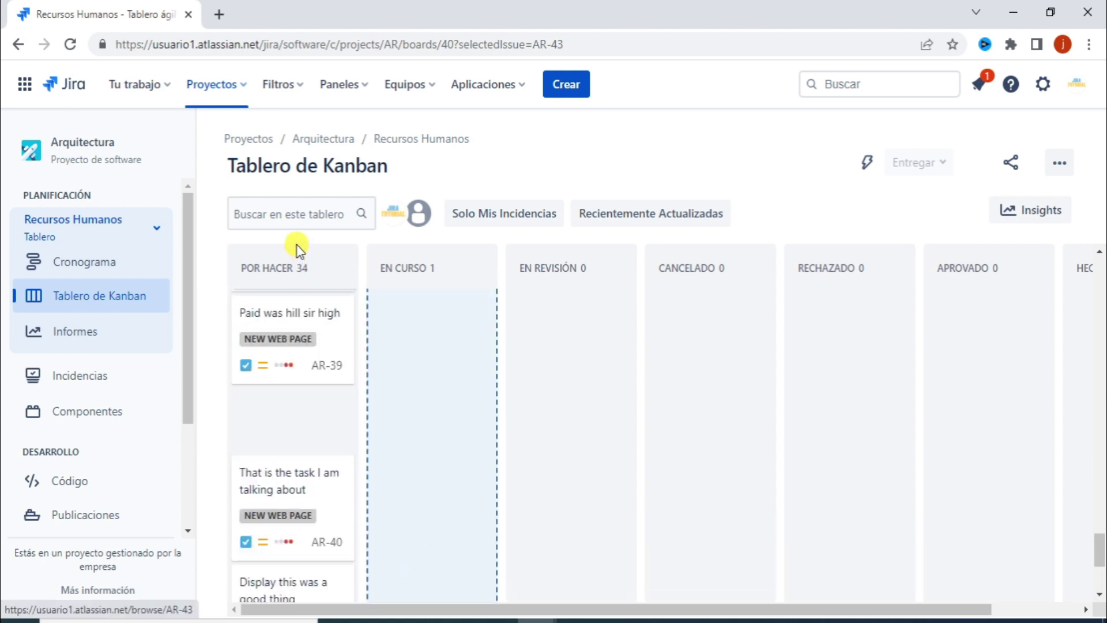
scroll(303, 244, up, 12)
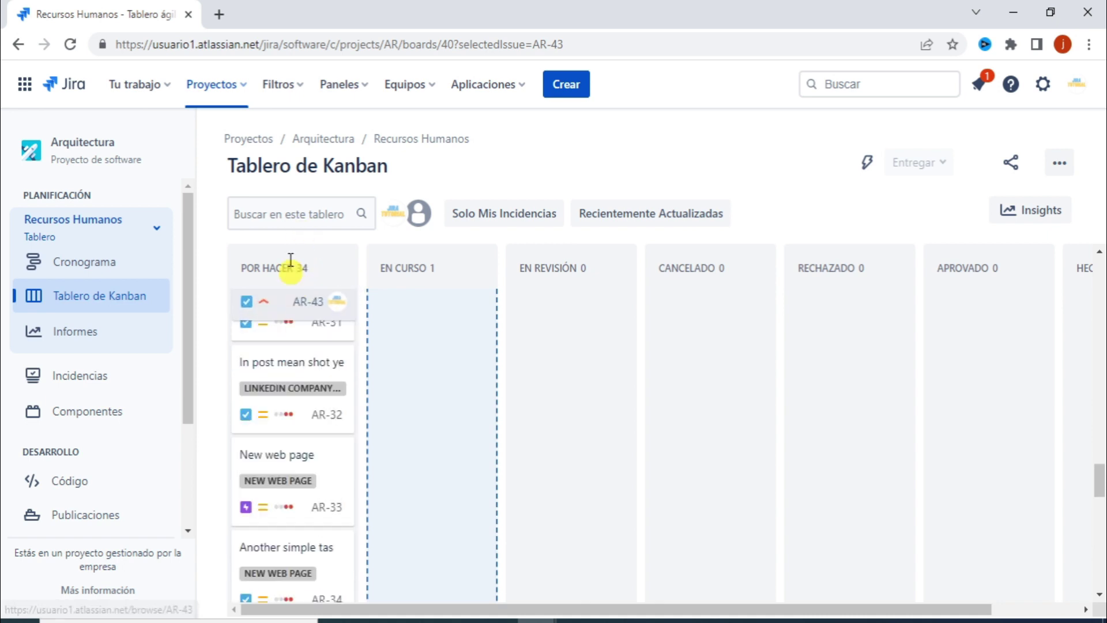
drag(296, 269, 298, 403)
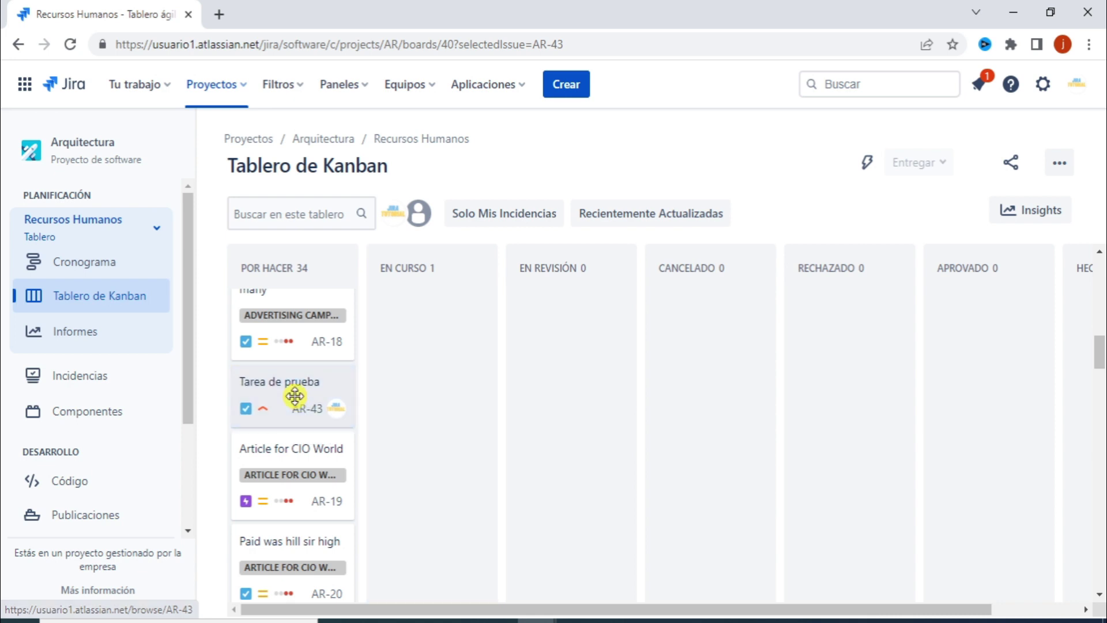
- Move the "Tarea de prueba" card to the top of the POR HACER column, above H10
scroll(387, 390, up, 4)
scroll(386, 391, down, 1)
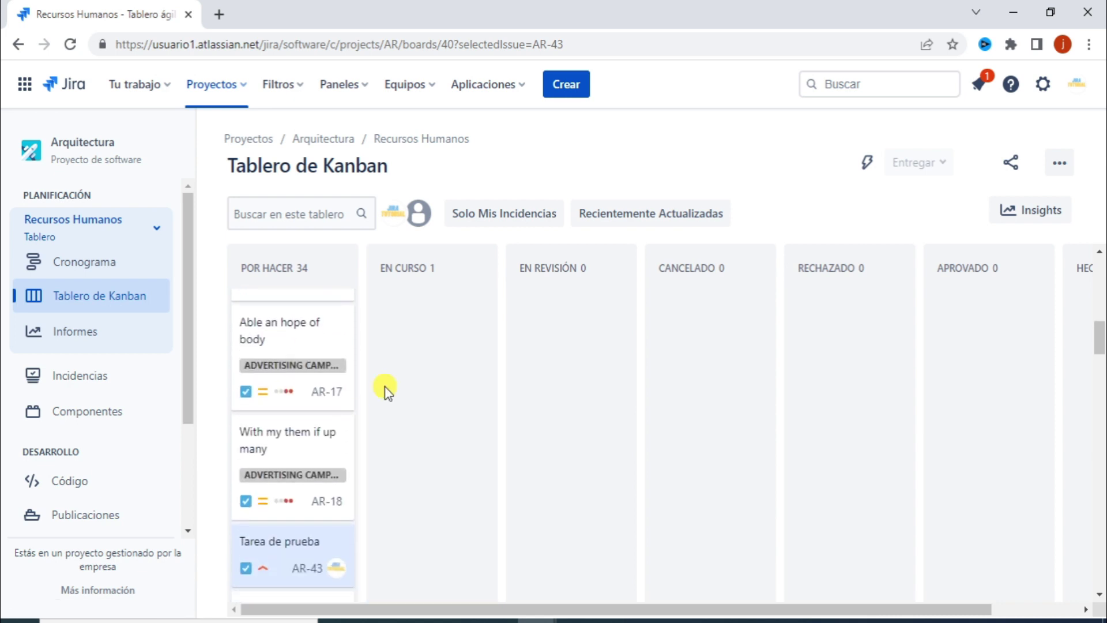
scroll(384, 390, up, 4)
scroll(382, 395, down, 4)
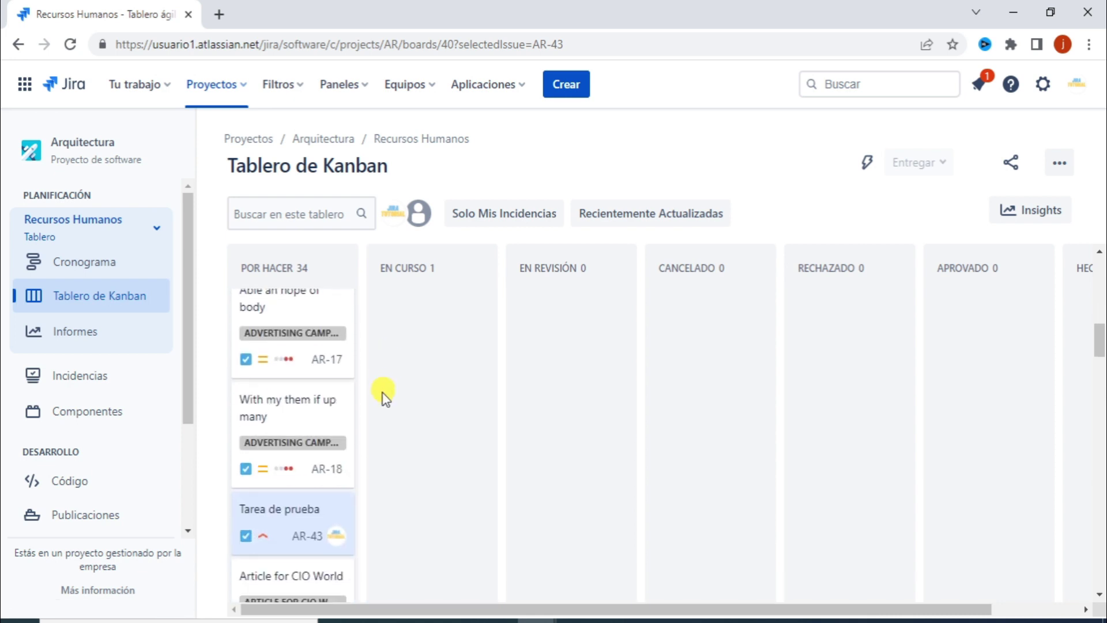
drag(291, 514, 296, 294)
scroll(365, 321, up, 5)
scroll(406, 387, down, 3)
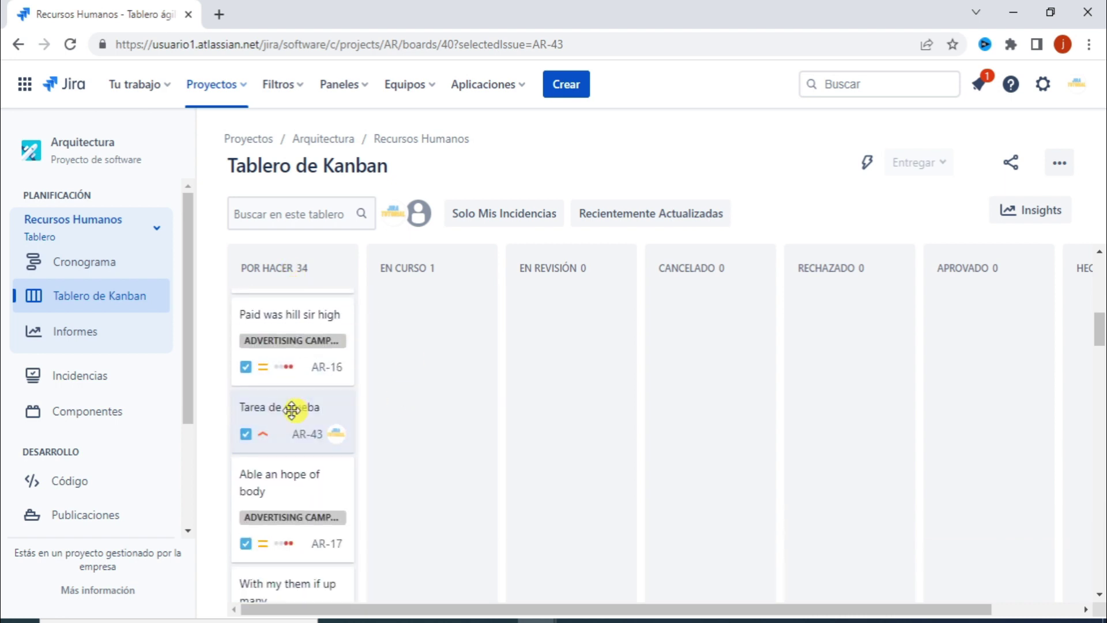
drag(270, 419, 297, 375)
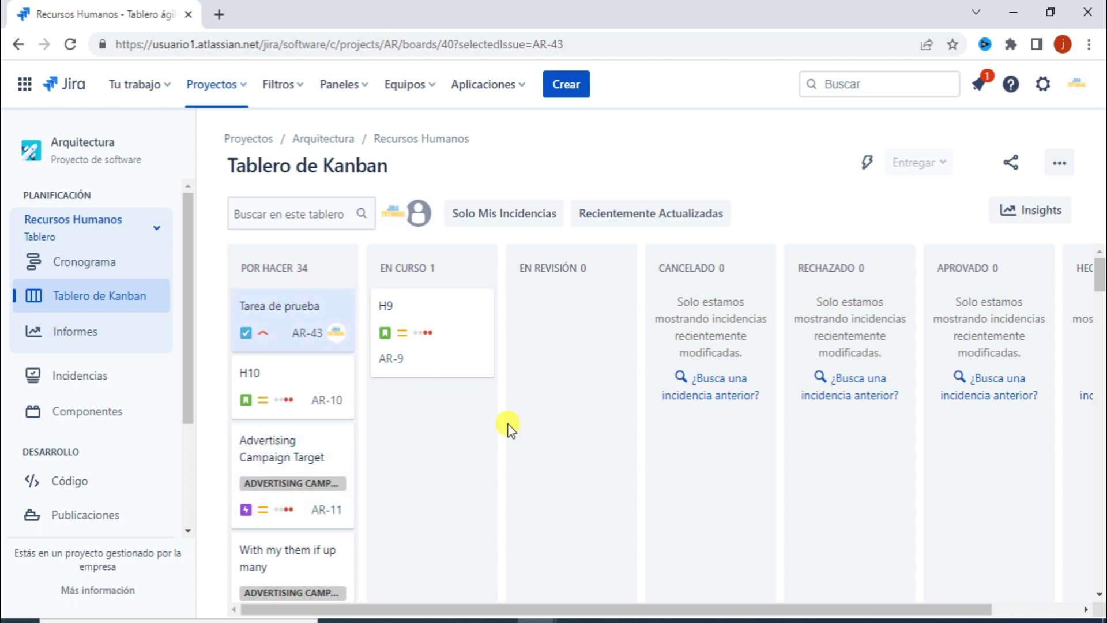
- Open the same Recursos Humanos board in a second browser tab and stay on that tab
click(220, 17)
text(https://usuario1.atlassian.net/jira/software/c/projects/AR/boards/40)
key(Return)
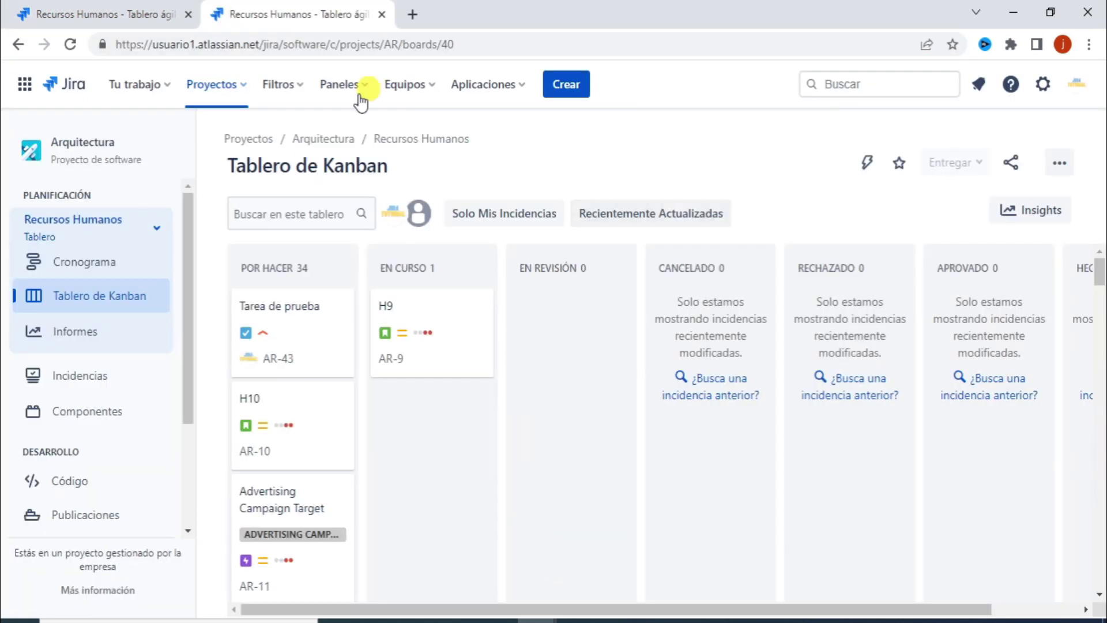
click(137, 6)
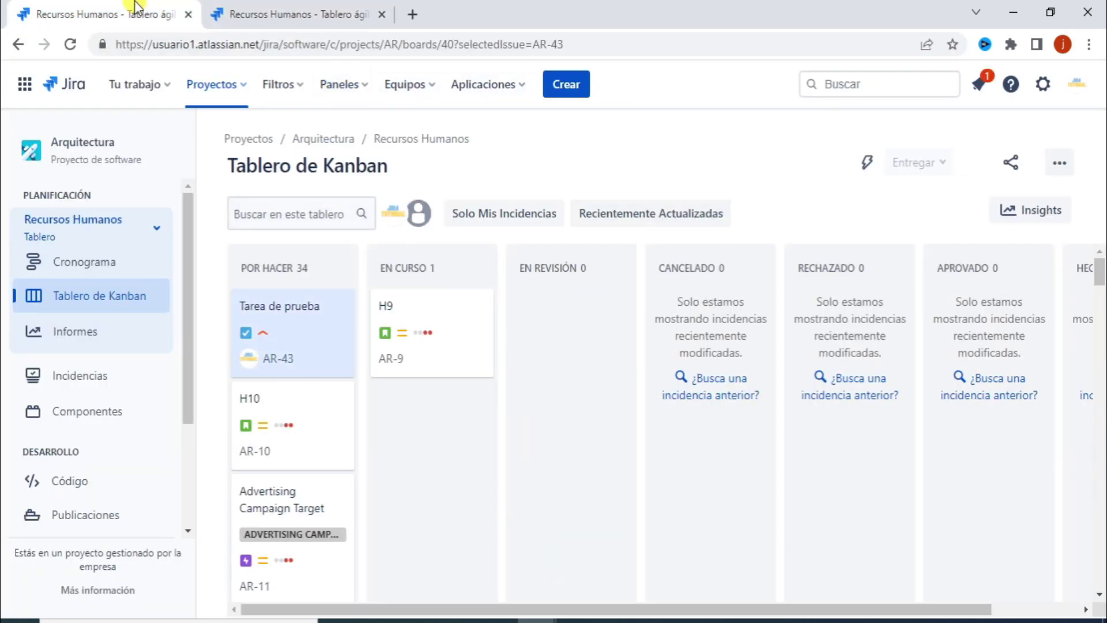
click(279, 15)
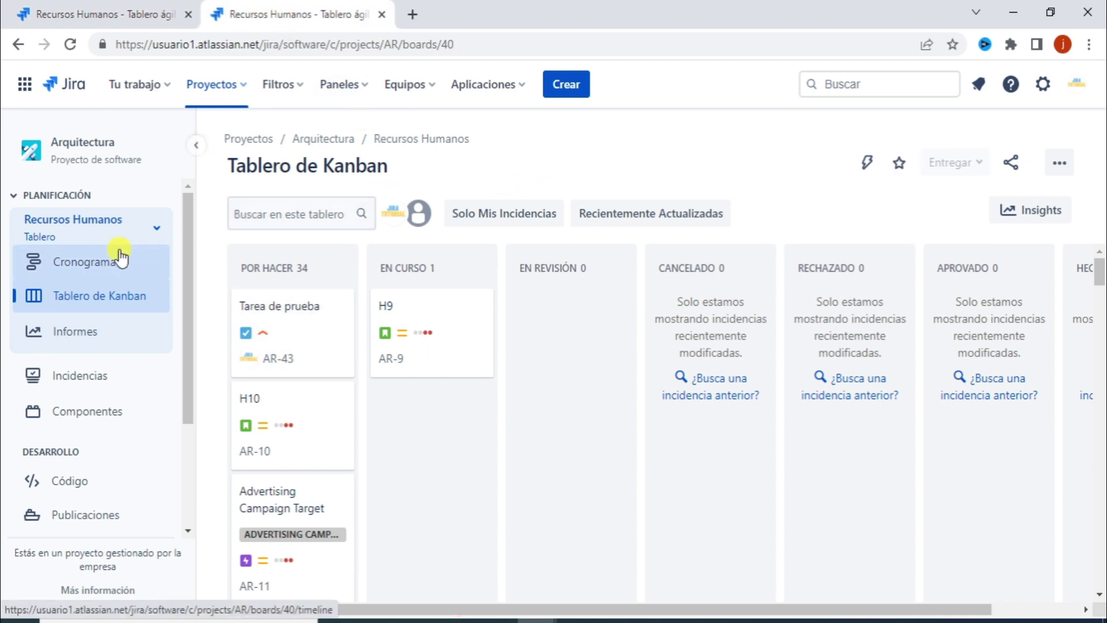
- Open the Arquitectura project's configuration summary and examine its workflow, screen, field, permission and notification schemes
scroll(116, 249, down, 3)
click(81, 511)
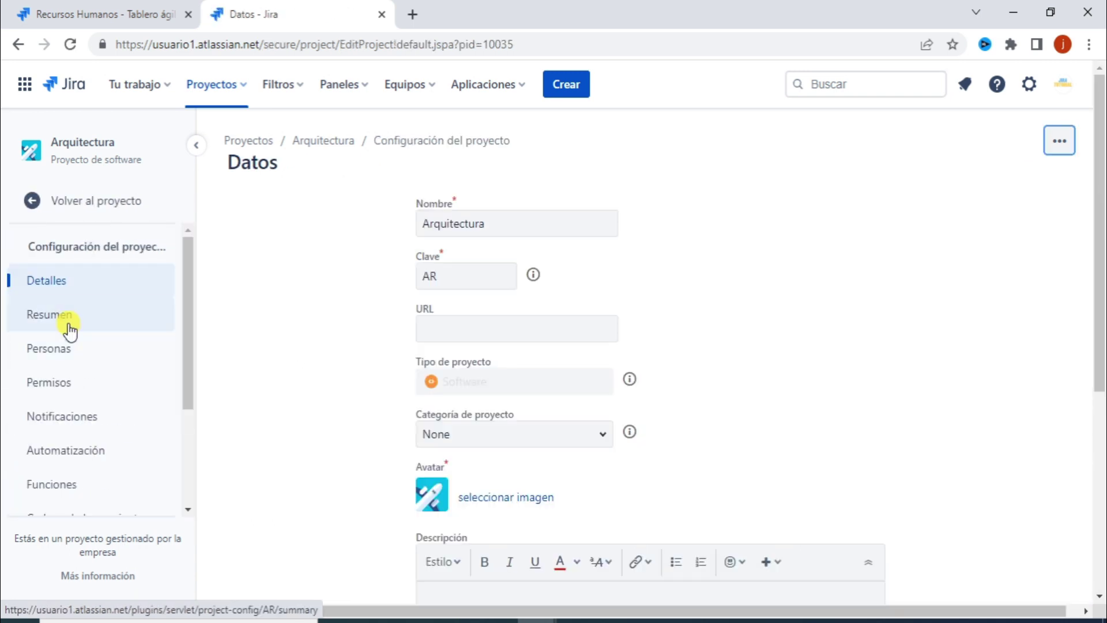
click(70, 330)
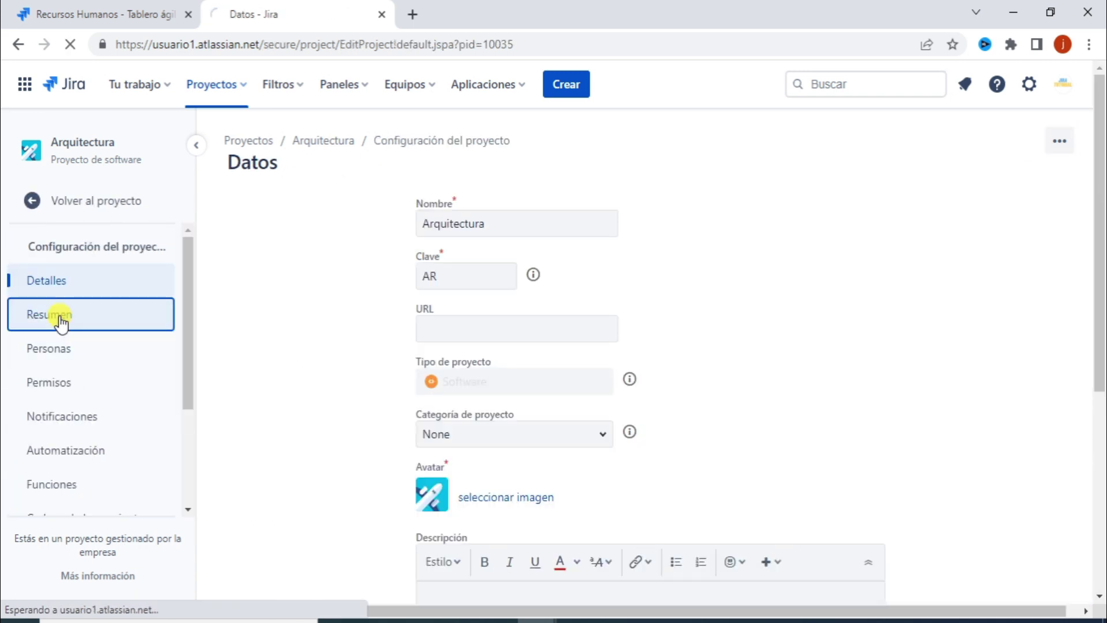
scroll(582, 325, down, 5)
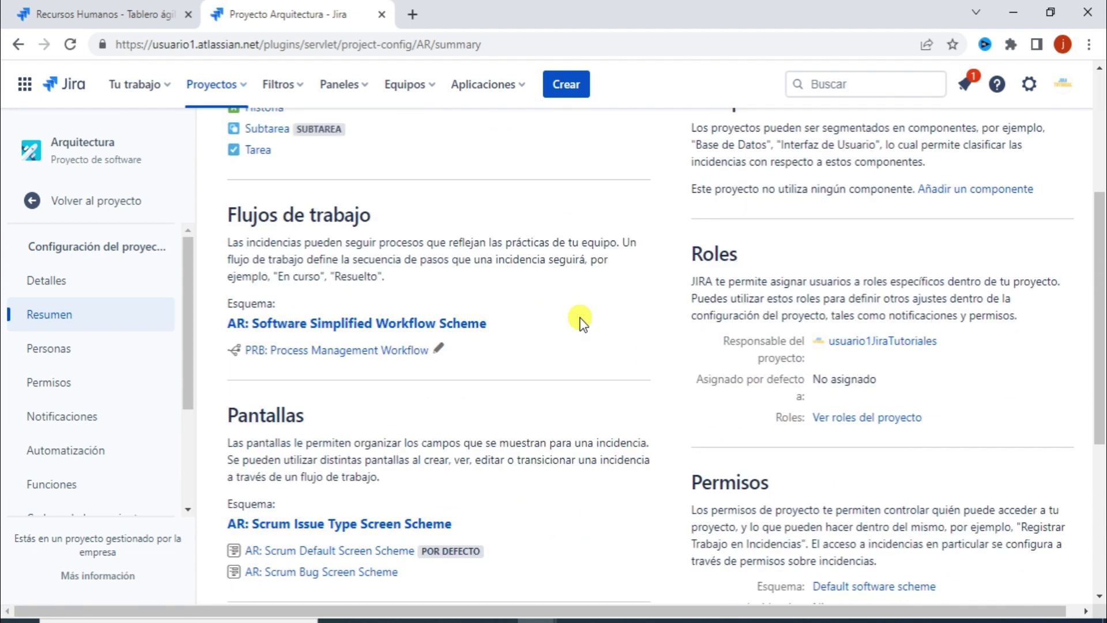
scroll(537, 372, down, 1)
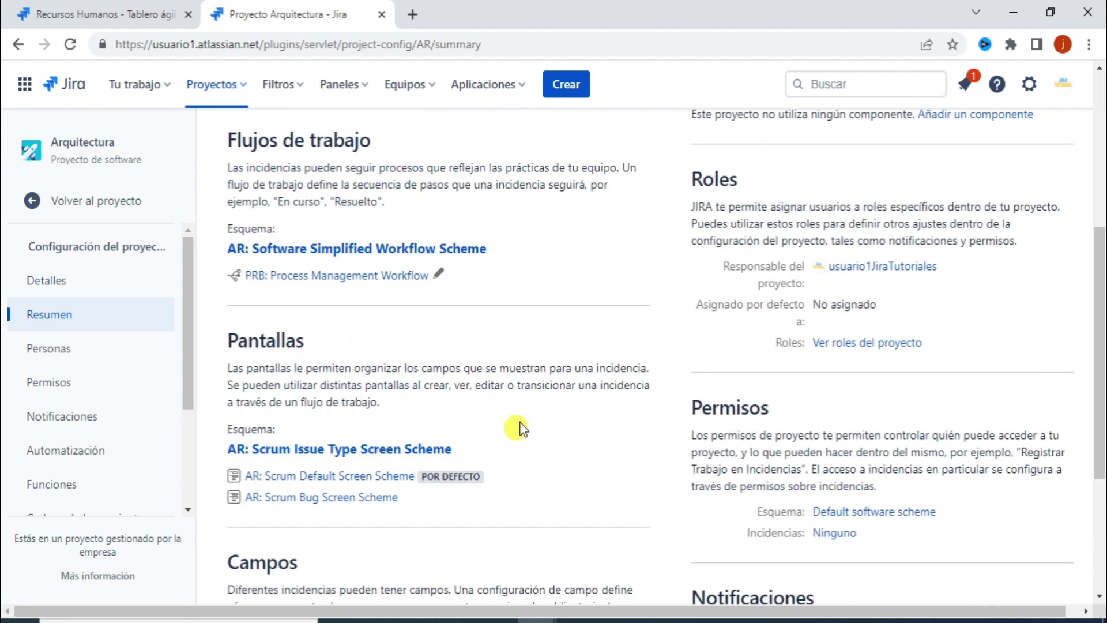
scroll(483, 422, down, 4)
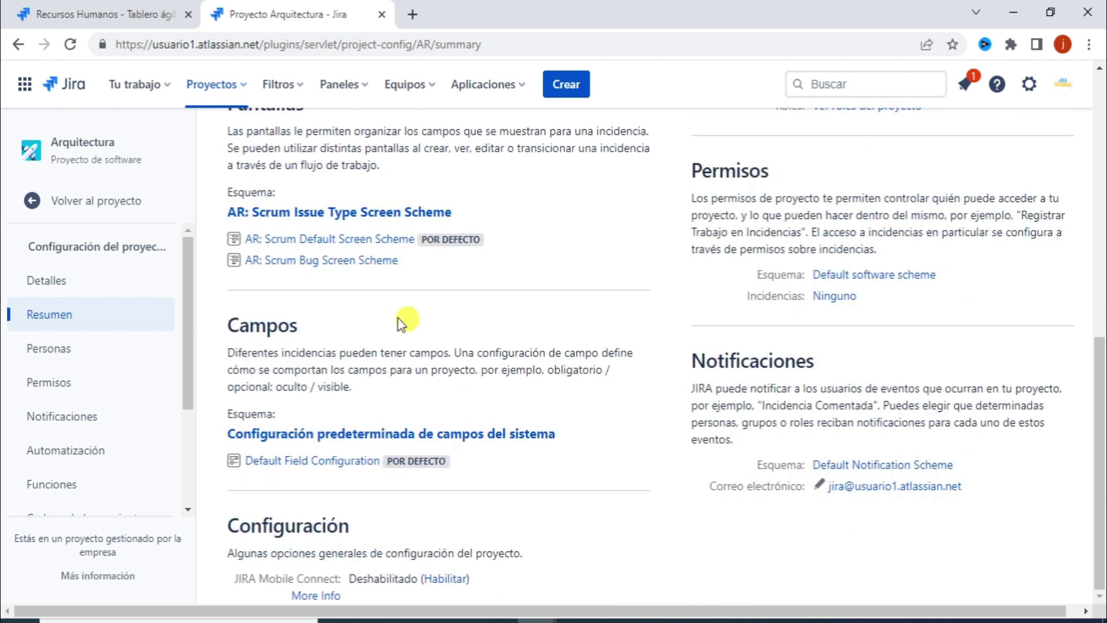
- Review the Arquitectura configuration summary and open its PRB: Process Management Workflow to examine the diagram
scroll(692, 321, up, 1)
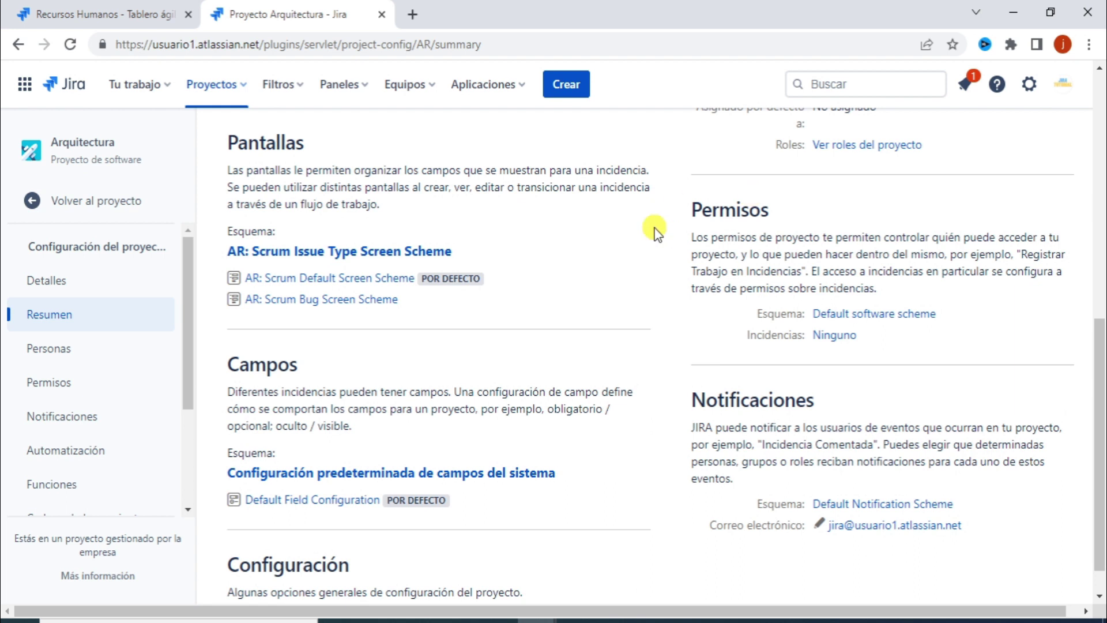
scroll(784, 470, up, 6)
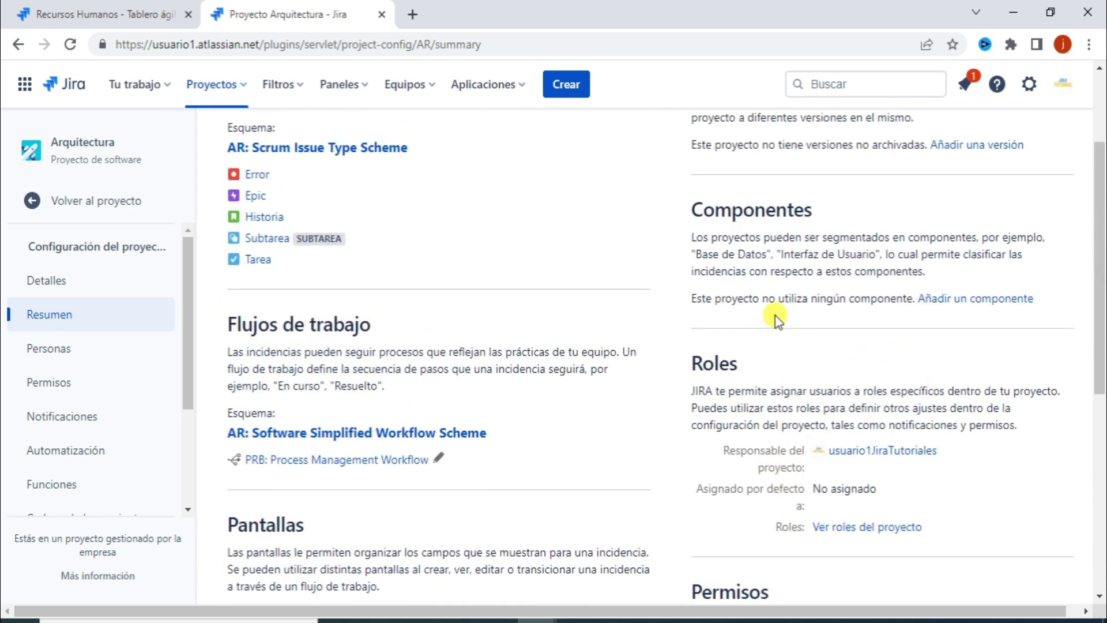
scroll(773, 313, up, 2)
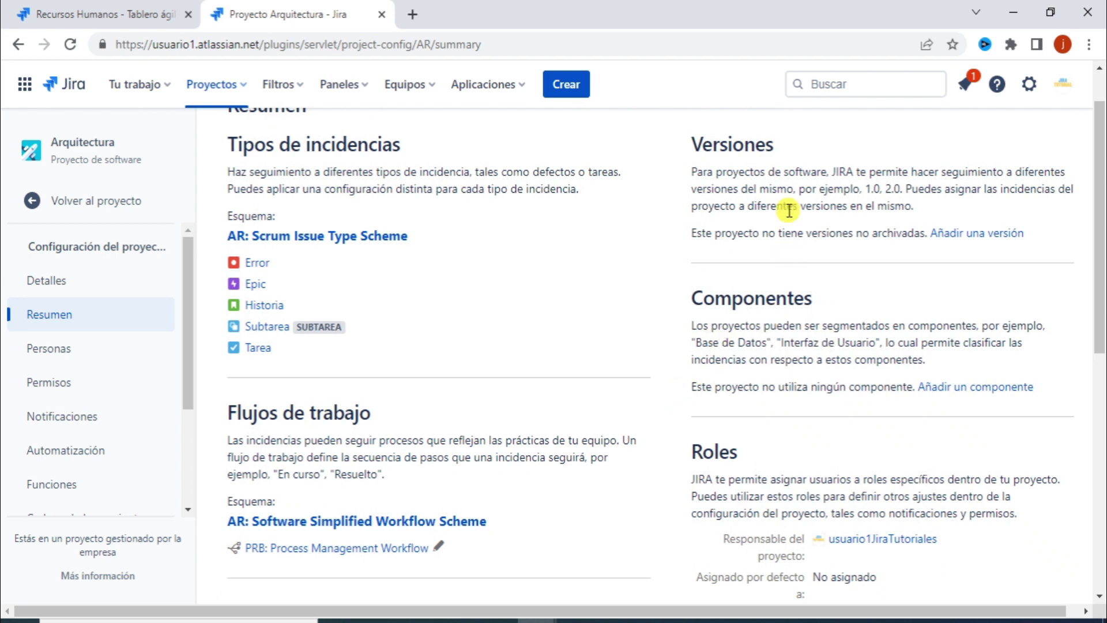
scroll(785, 208, up, 1)
scroll(527, 324, down, 11)
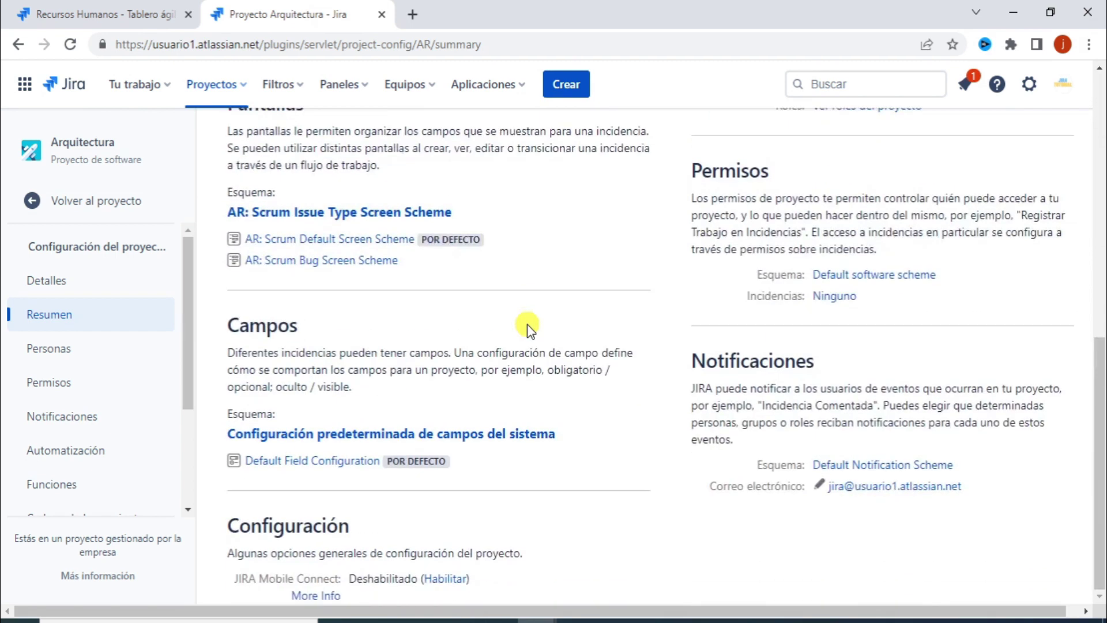
scroll(527, 324, up, 11)
scroll(527, 324, down, 5)
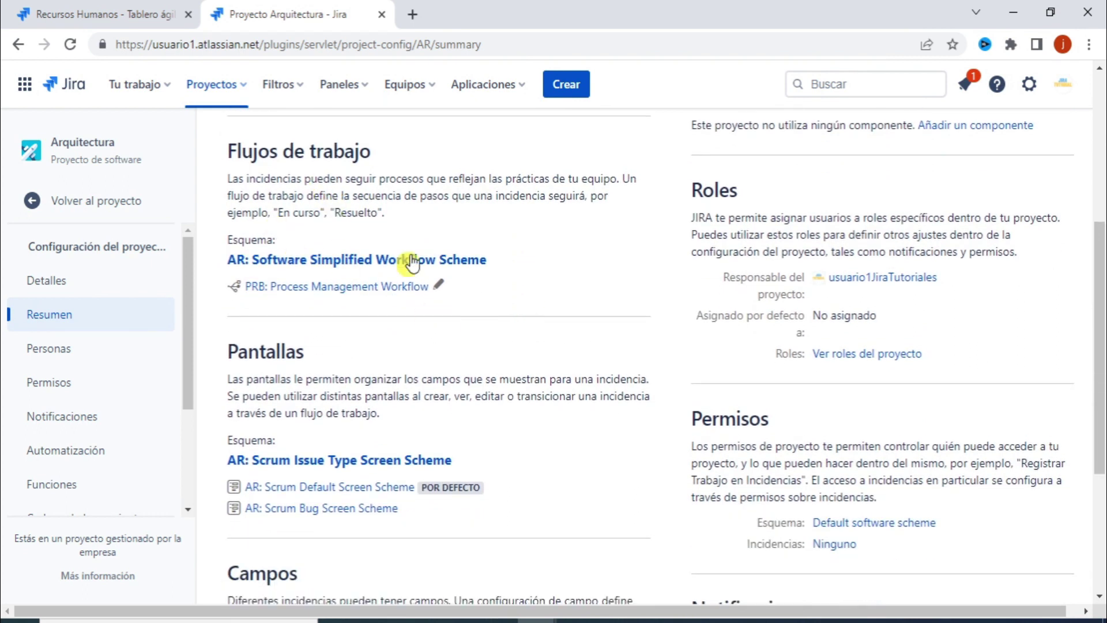
click(323, 285)
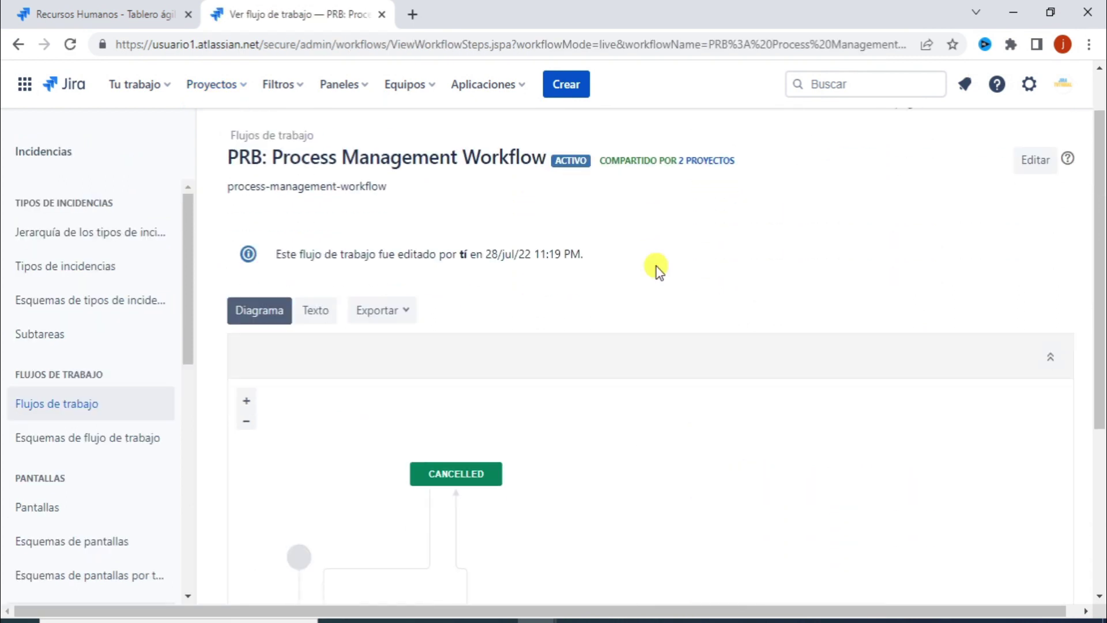
scroll(656, 267, down, 3)
scroll(656, 267, down, 1)
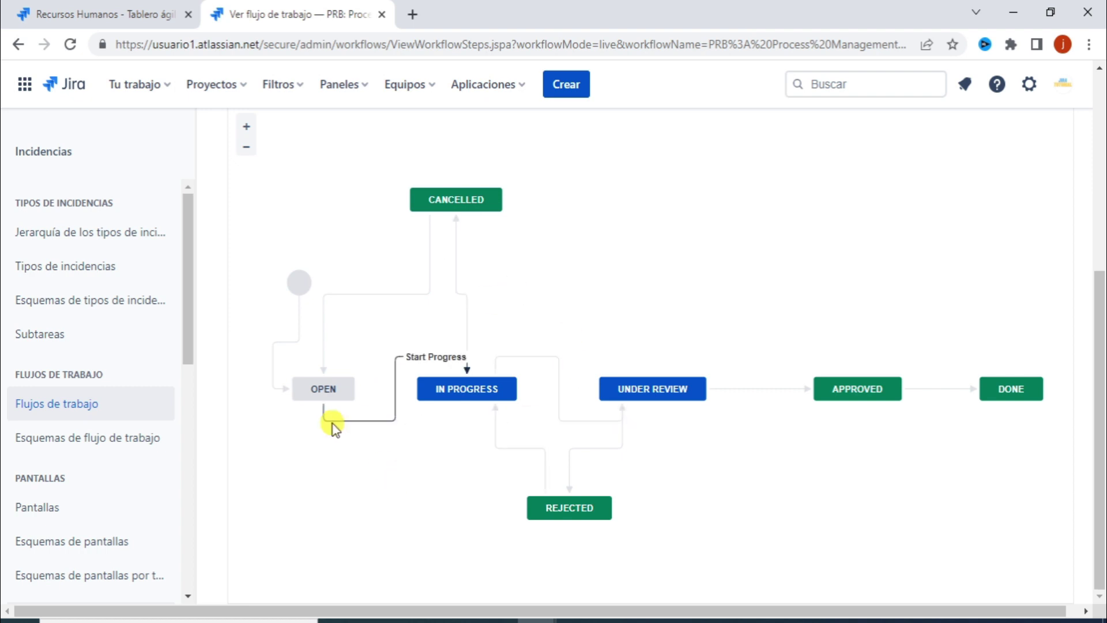
- Move the "Tarea de prueba" card from POR HACER to EN CURSO on the Recursos Humanos board
click(113, 19)
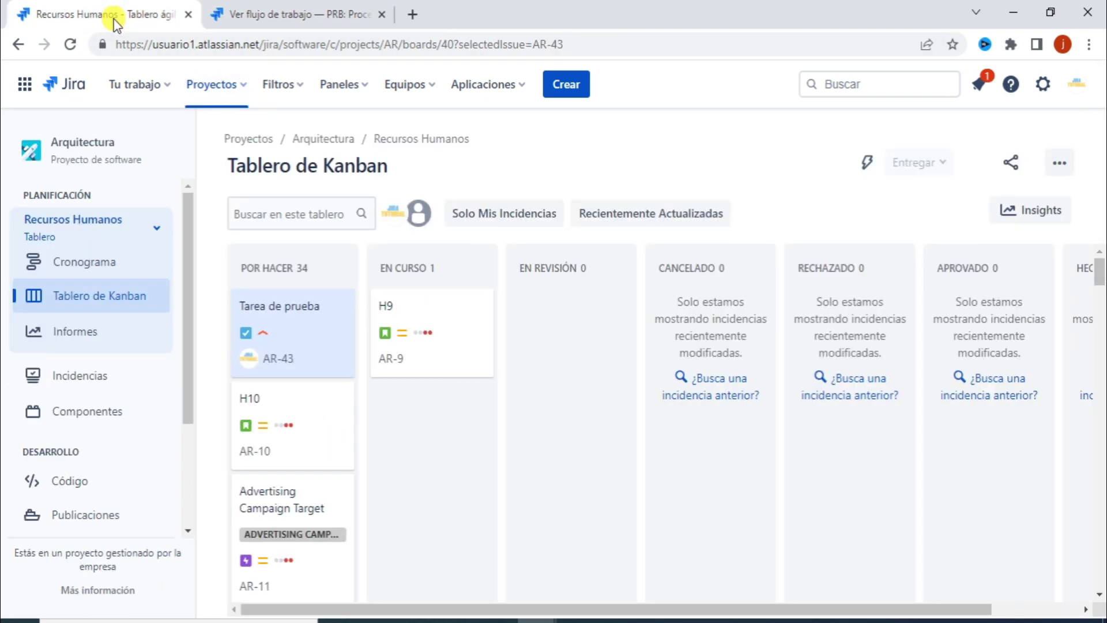
drag(277, 333, 413, 339)
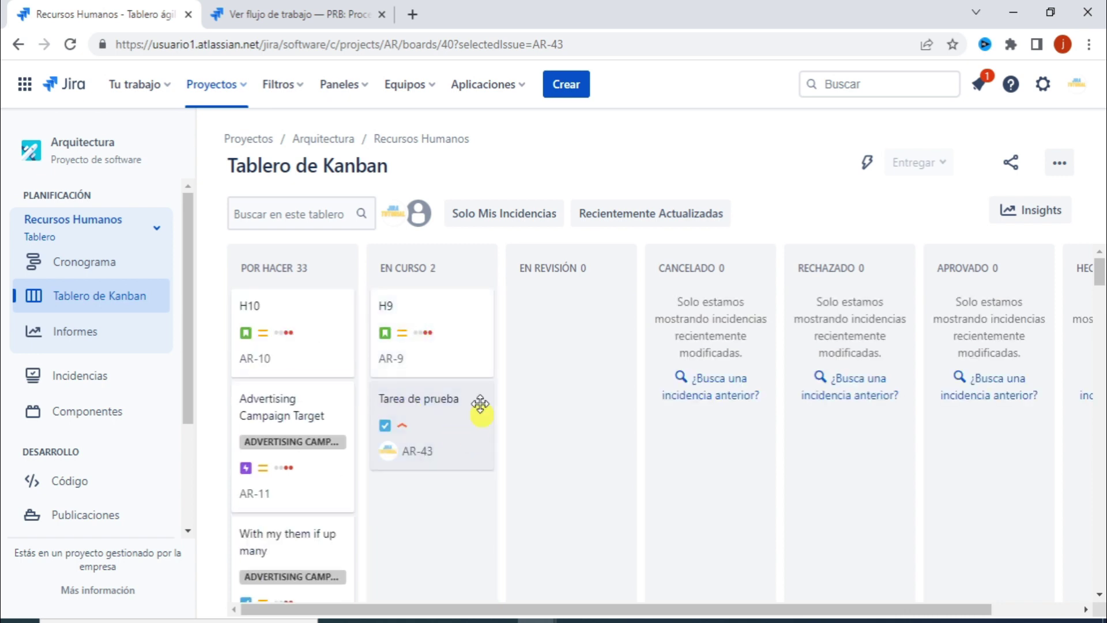
- Examine the workflow diagram's transitions around IN PROGRESS and UNDER REVIEW, and check which board columns "Tarea de prueba" can move to
click(300, 12)
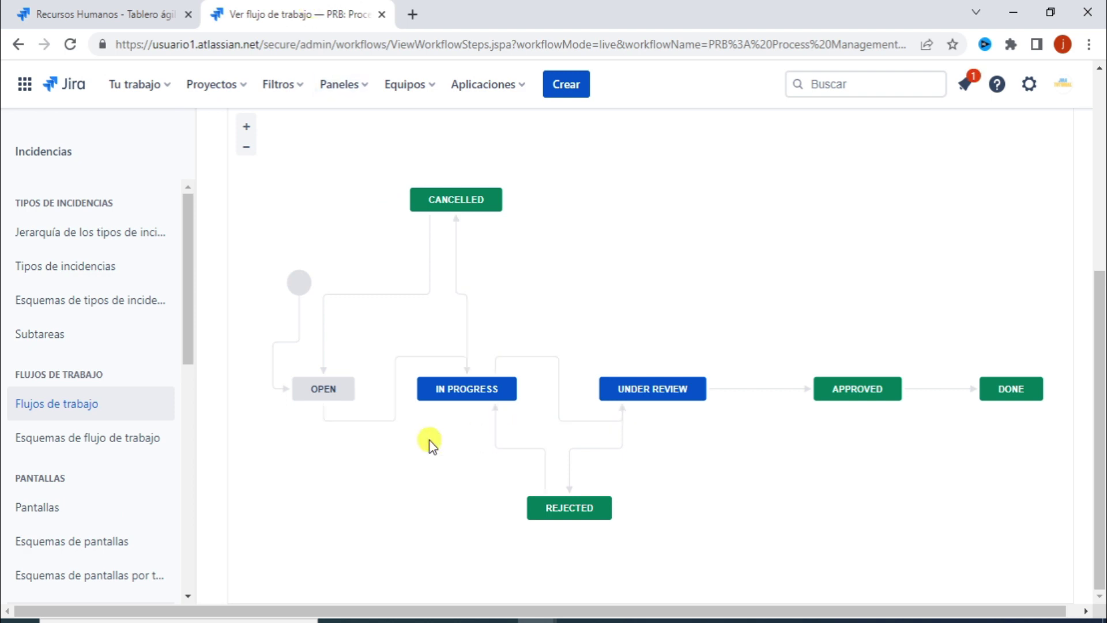
click(455, 382)
mouse_move(325, 391)
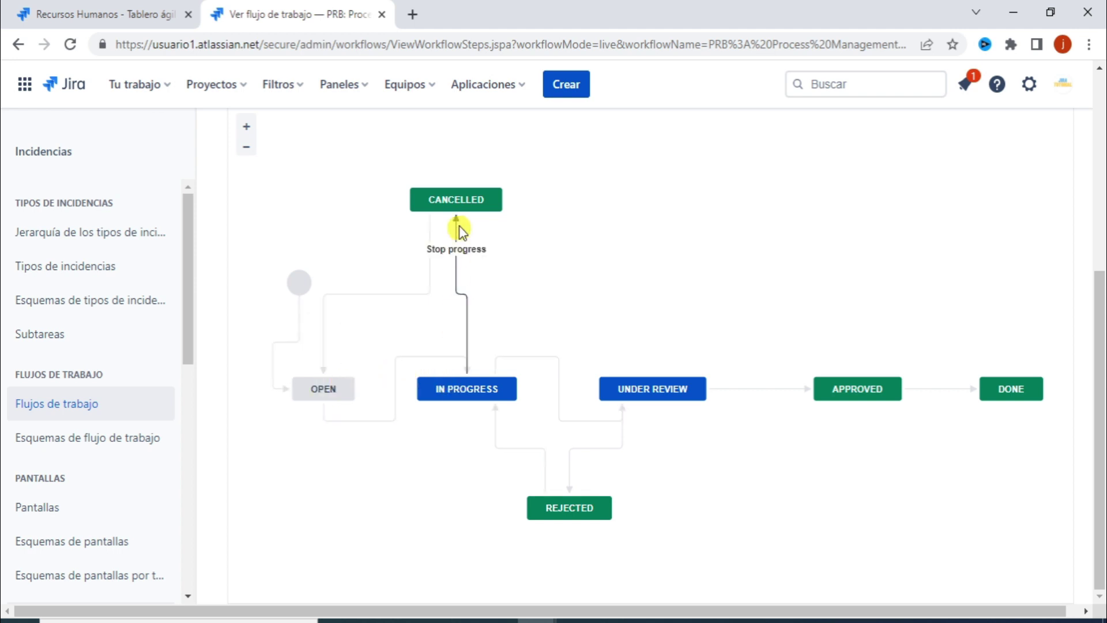
mouse_move(465, 308)
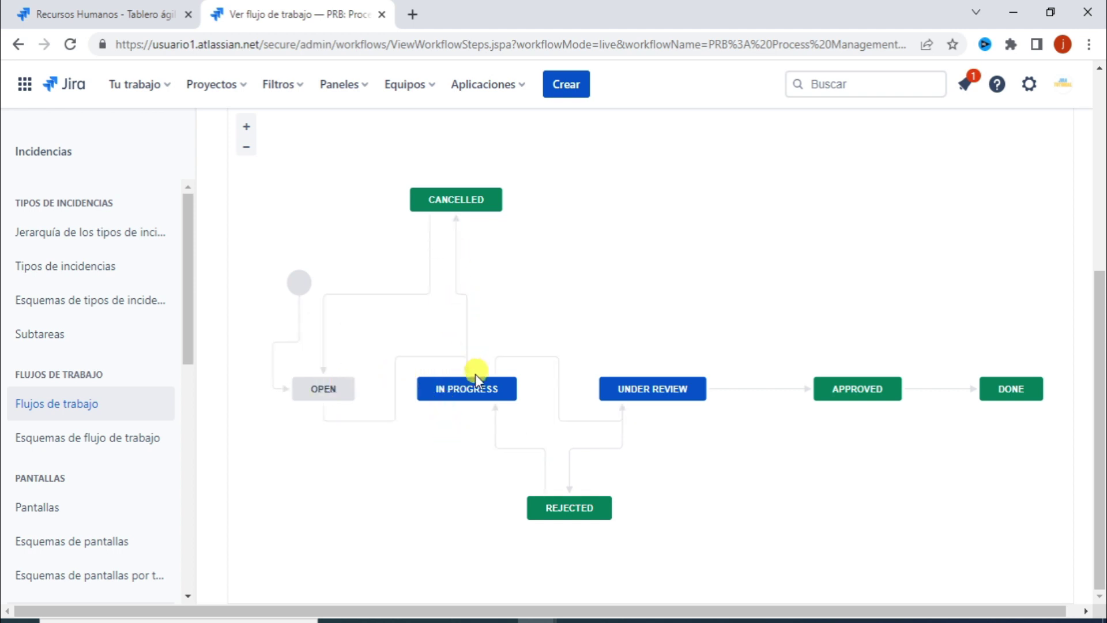
mouse_move(472, 375)
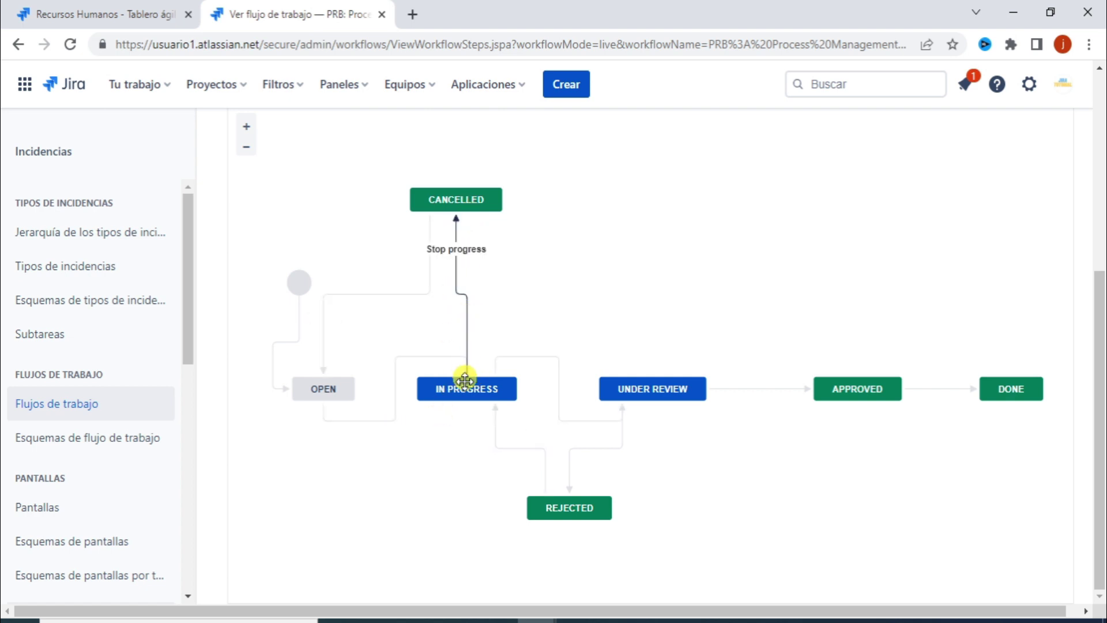
mouse_move(455, 211)
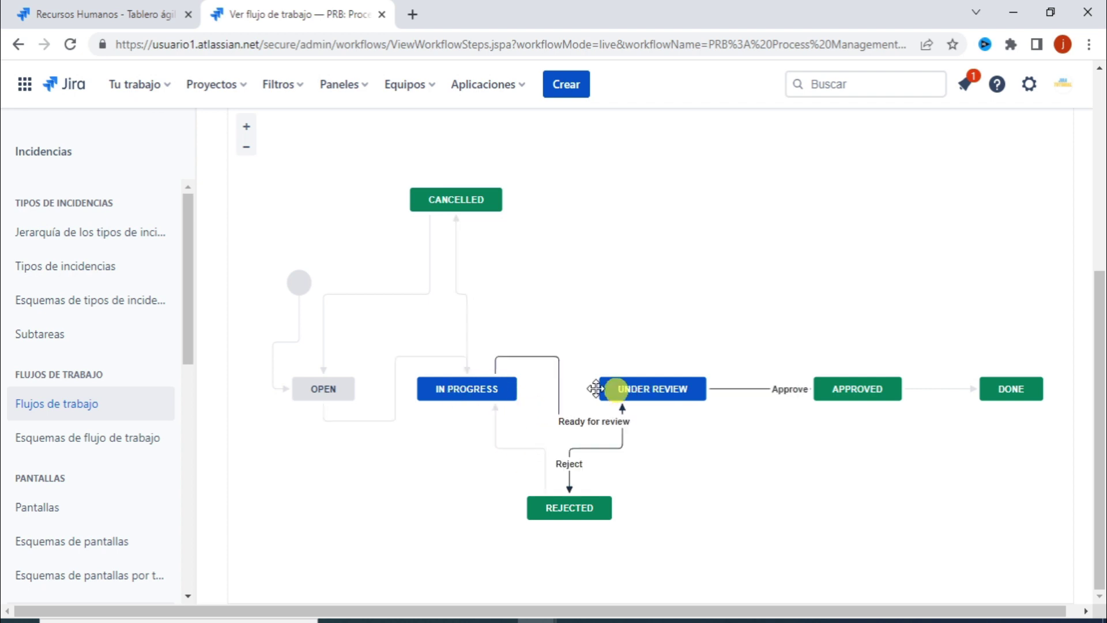
click(101, 13)
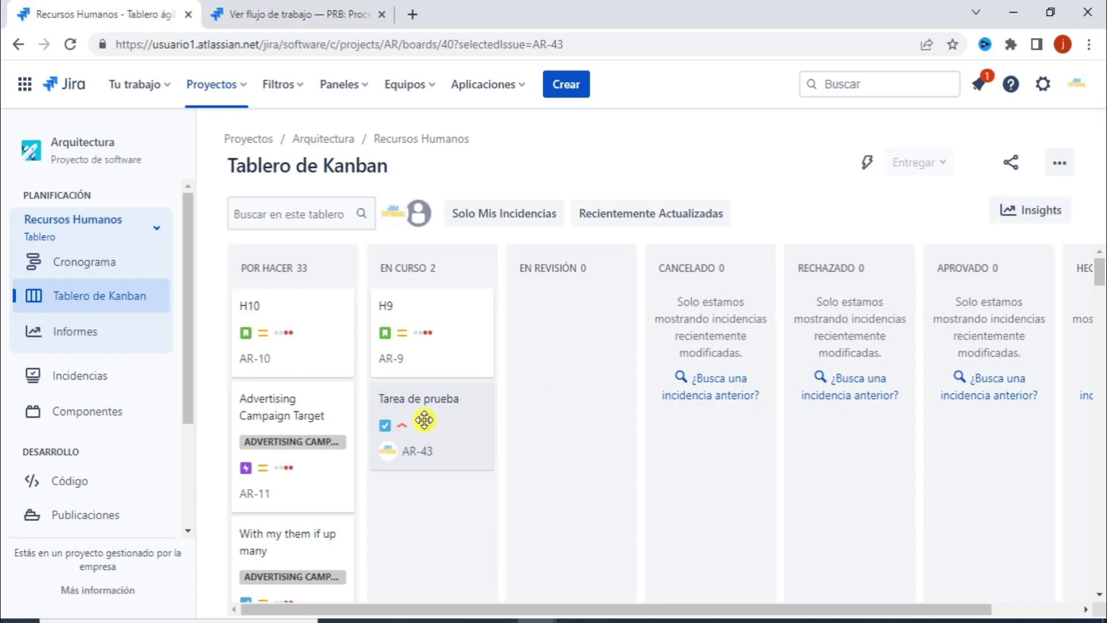
mouse_move(424, 420)
mouse_down()
mouse_move(501, 436)
mouse_move(573, 358)
mouse_move(561, 361)
mouse_move(571, 390)
mouse_move(605, 408)
mouse_move(445, 421)
mouse_up()
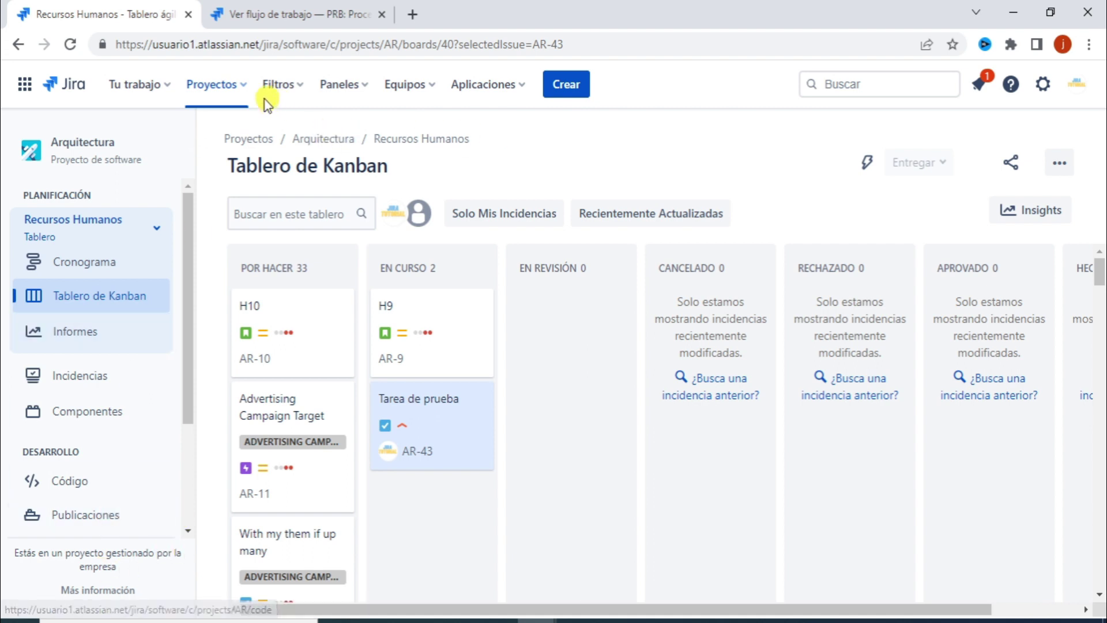
- Open the board configuration of Proyecto gestionado por equipo, review its columns, statuses and settings sections, and return to the project
click(222, 87)
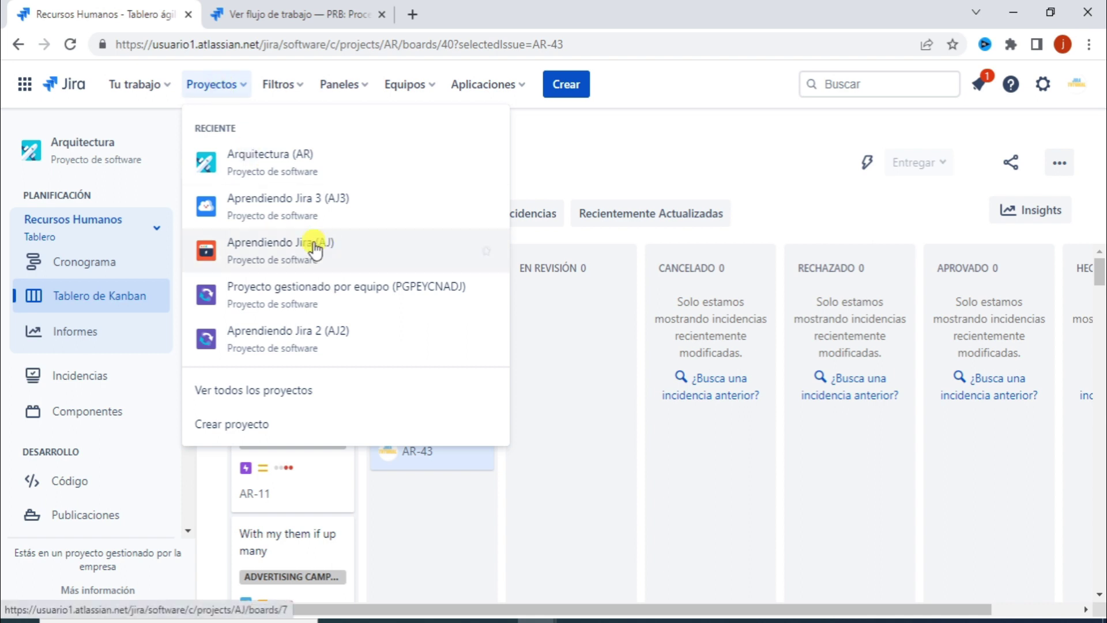
click(372, 295)
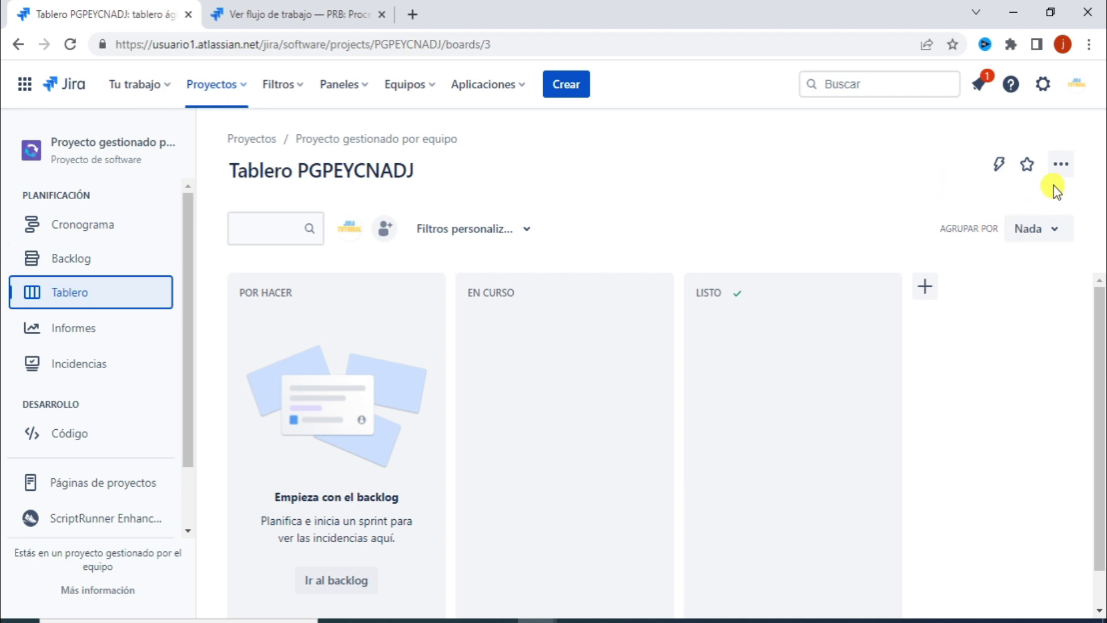
click(1060, 166)
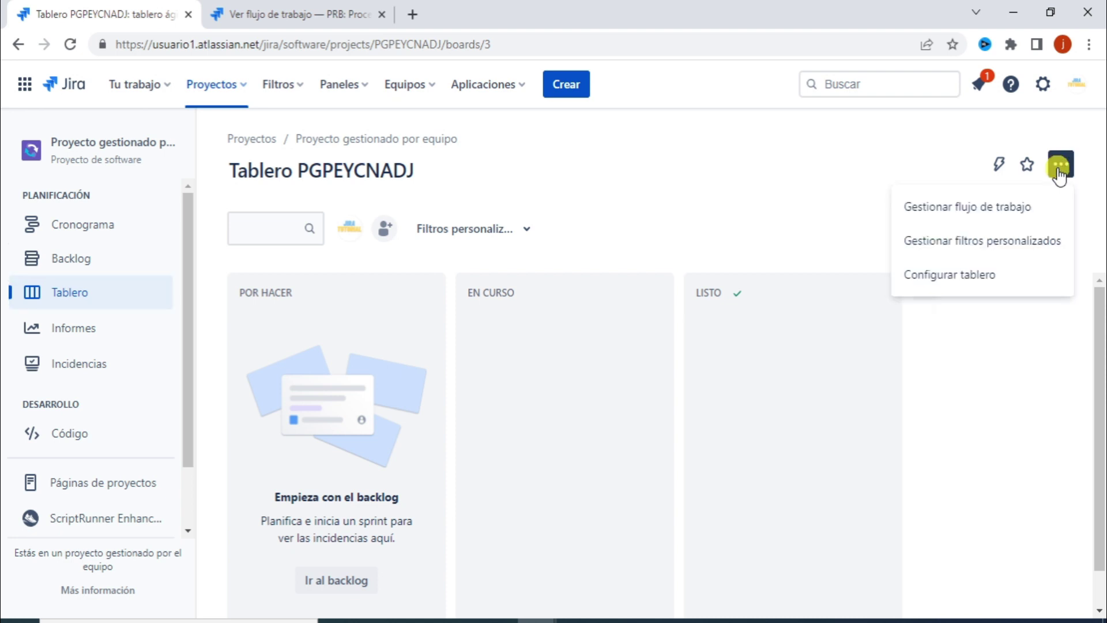
click(987, 277)
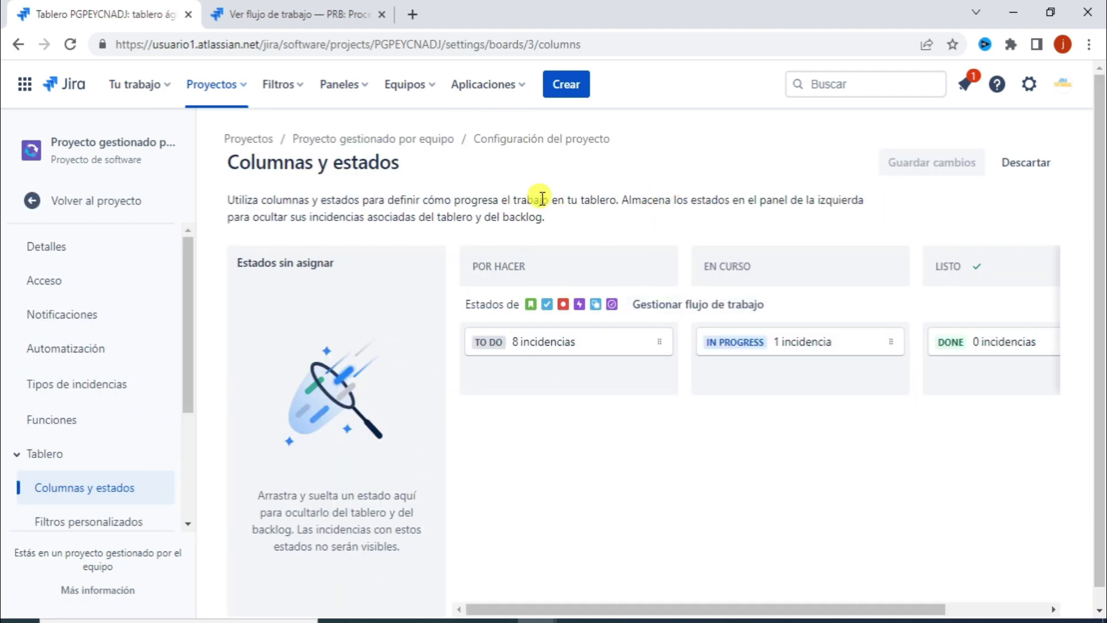
scroll(79, 307, down, 3)
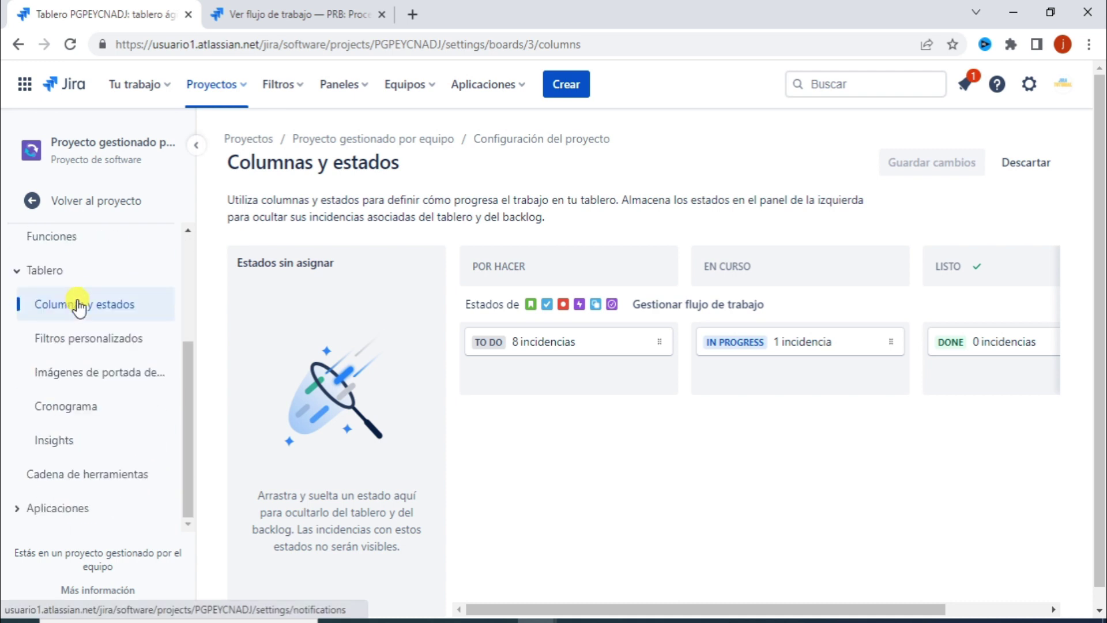
scroll(79, 307, up, 3)
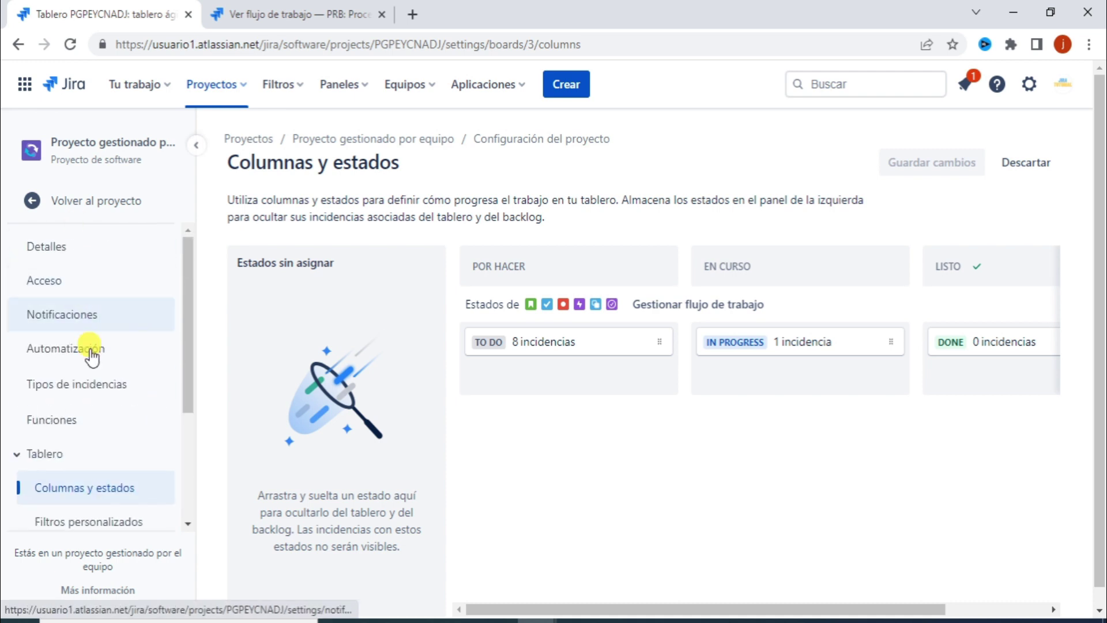
scroll(93, 357, down, 3)
scroll(94, 369, up, 3)
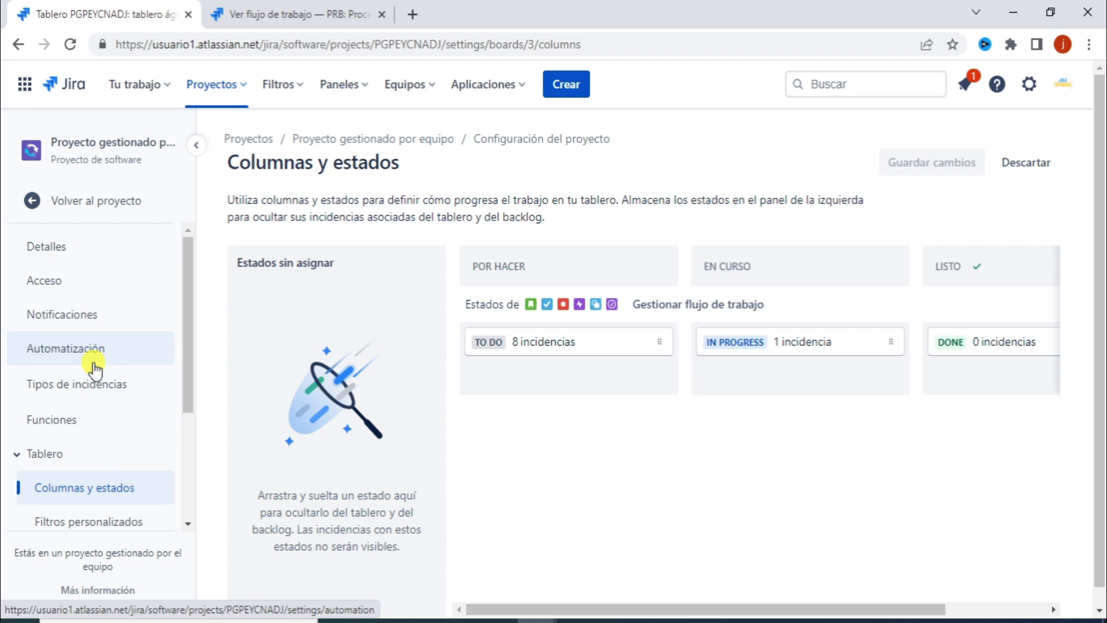
click(103, 203)
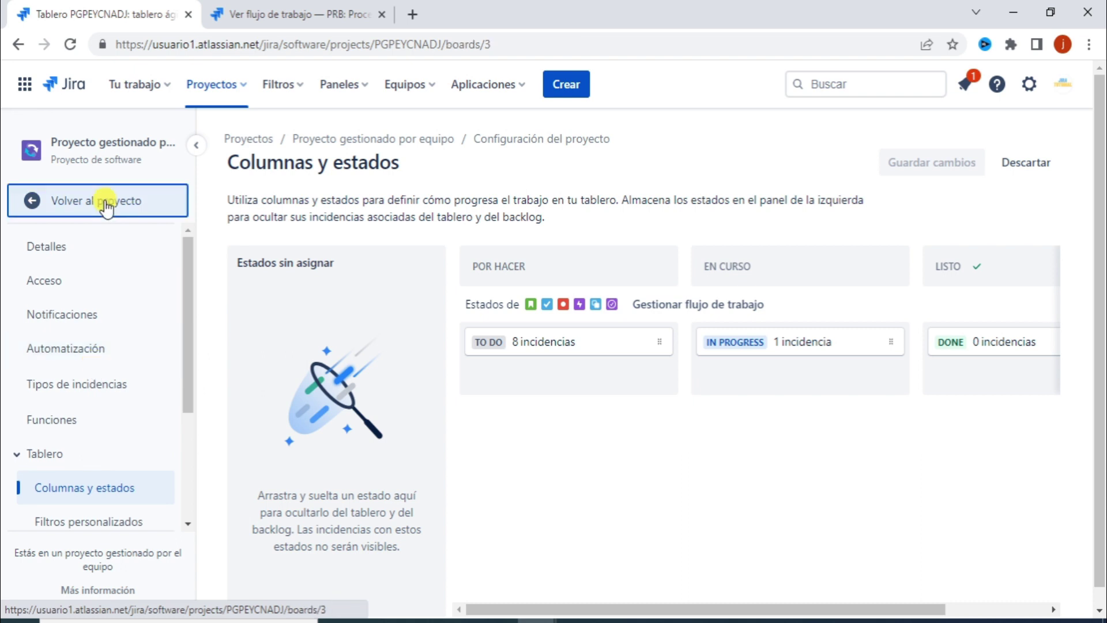
- Open the fuerza Ventas project from the full list of projects
click(228, 86)
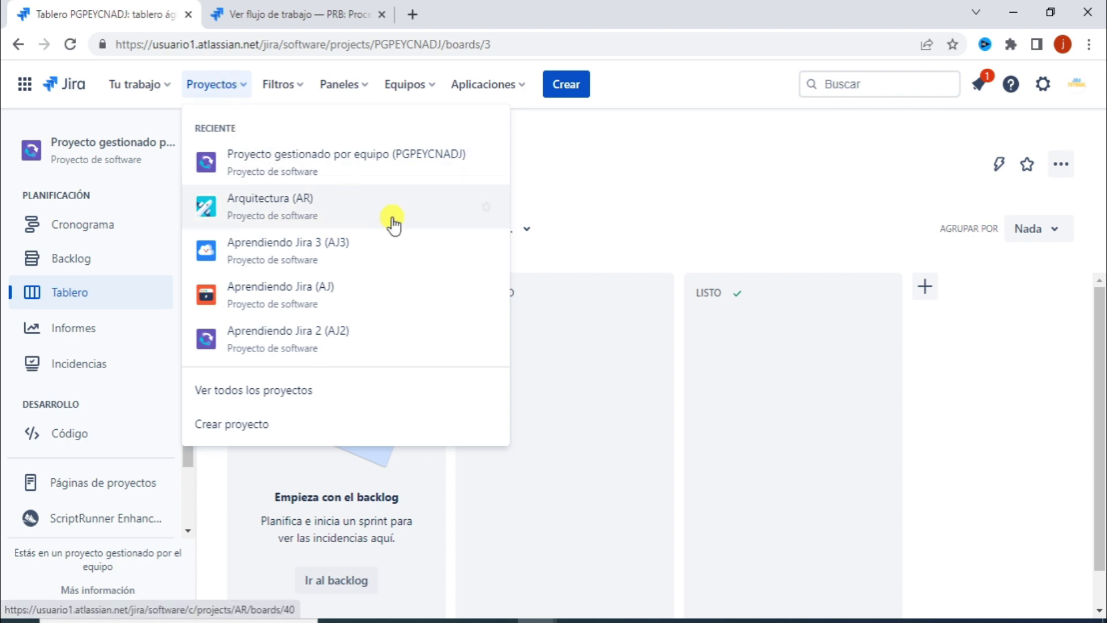
click(324, 390)
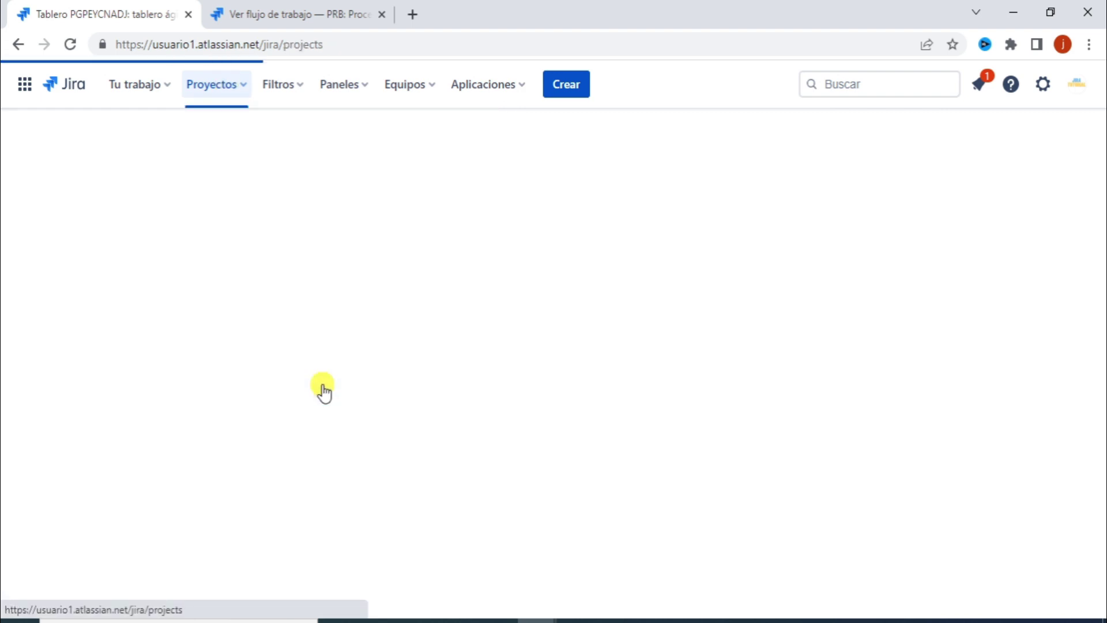
scroll(323, 386, down, 3)
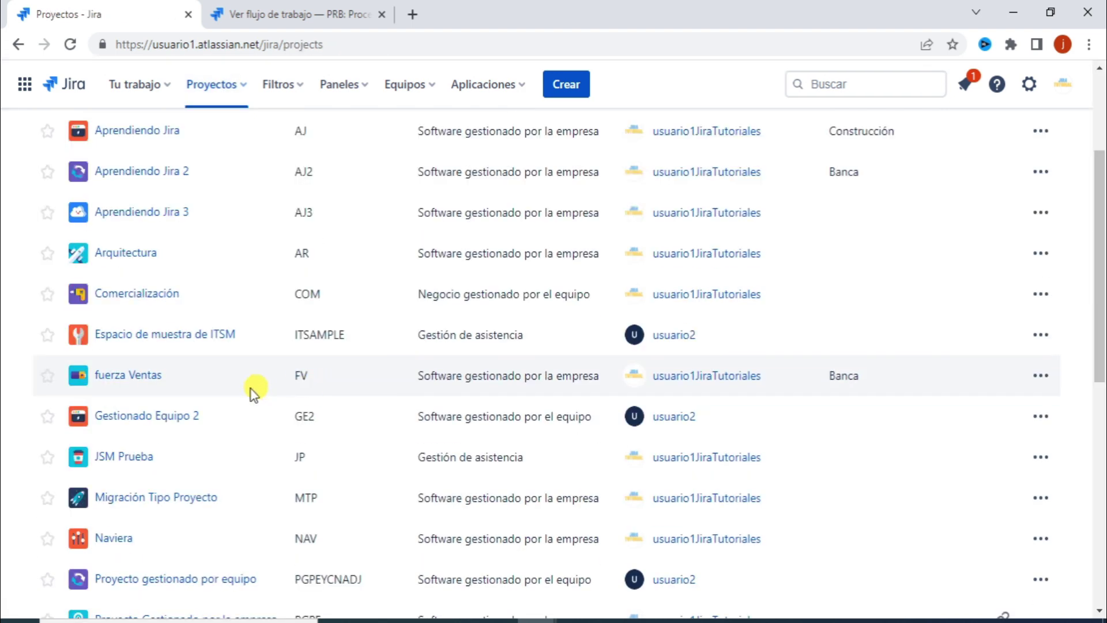
click(127, 376)
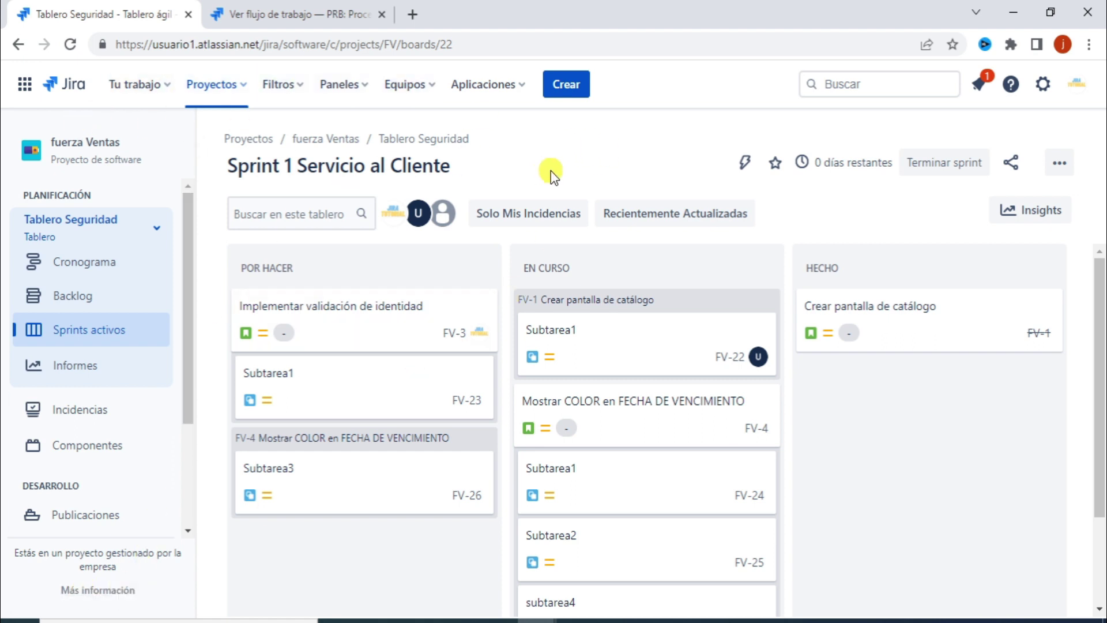
- Switch to the Kanban FV board and check which columns the "Agregar Campo nacionalidad cliente" card can move to
click(154, 229)
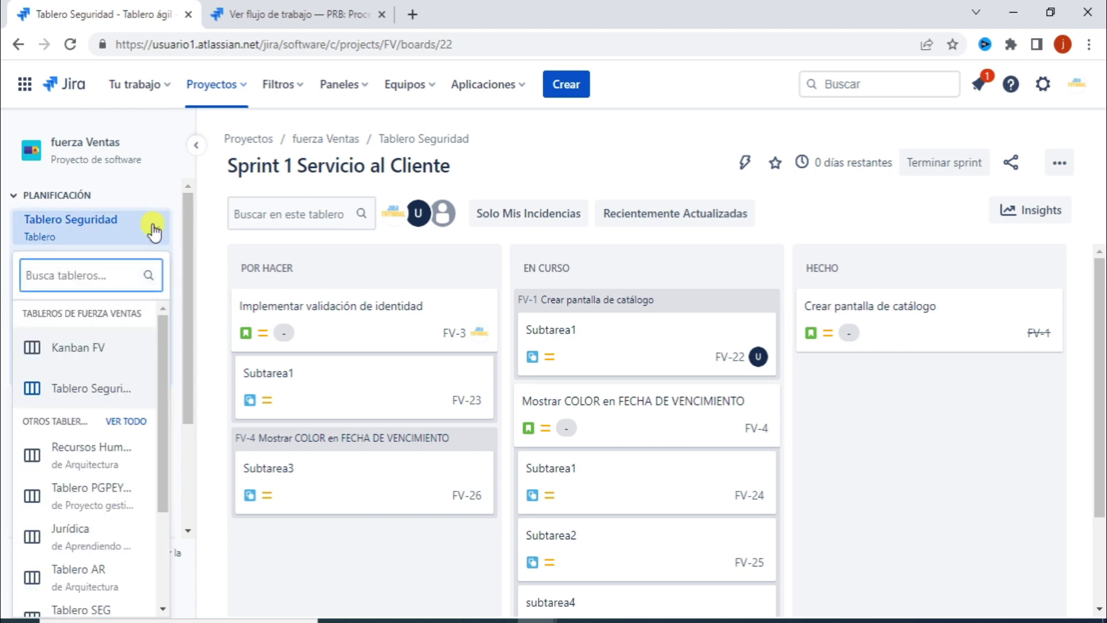
click(67, 346)
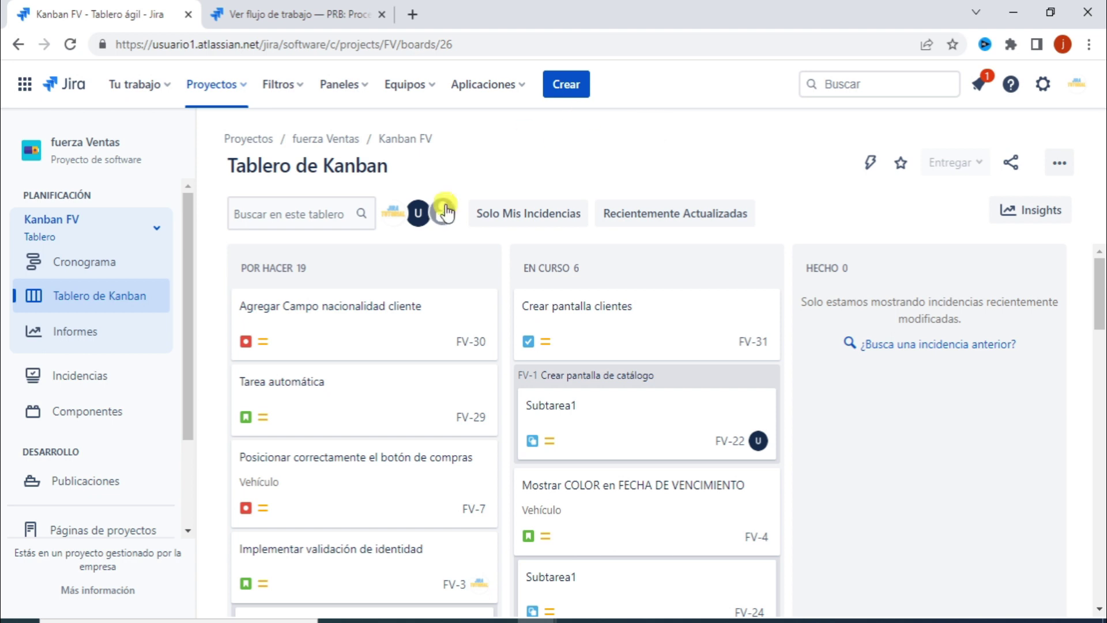
drag(365, 309, 883, 251)
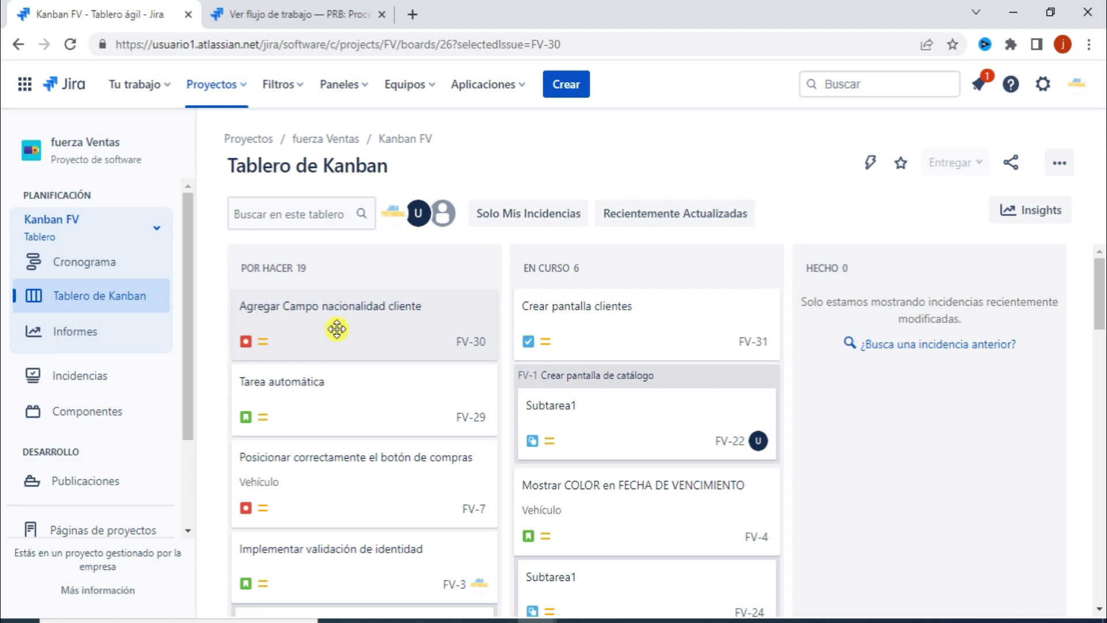
drag(337, 328, 361, 338)
- Examine the Software Simplified Workflow diagram reached through fuerza Ventas's configuration summary, and close its browser tab
scroll(66, 346, down, 3)
click(86, 512)
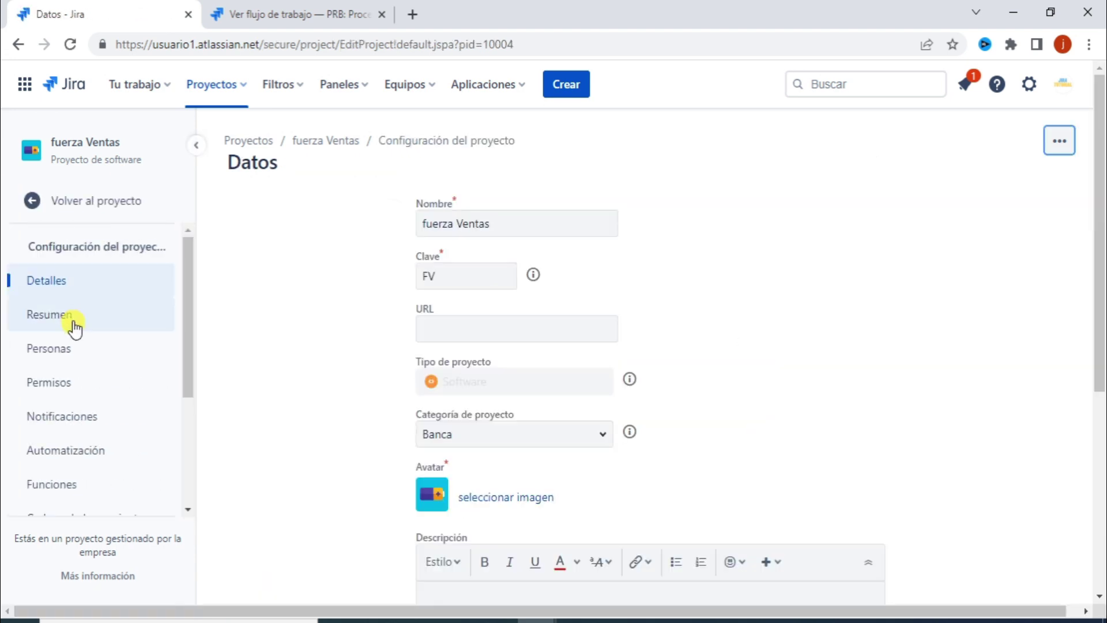
click(73, 320)
scroll(346, 358, down, 3)
click(375, 371)
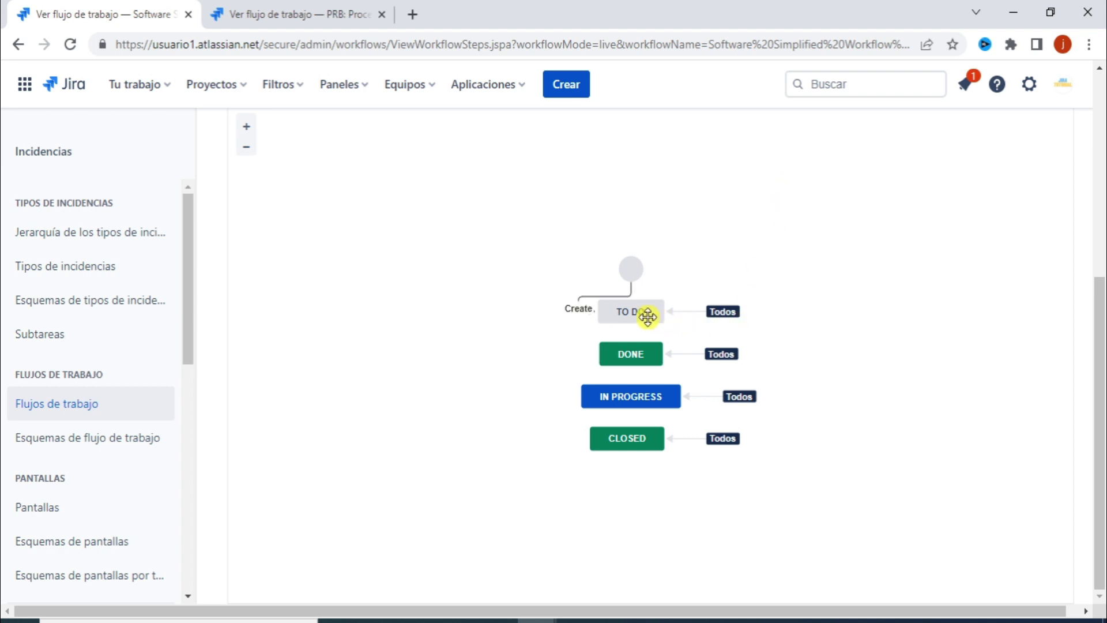
mouse_move(732, 312)
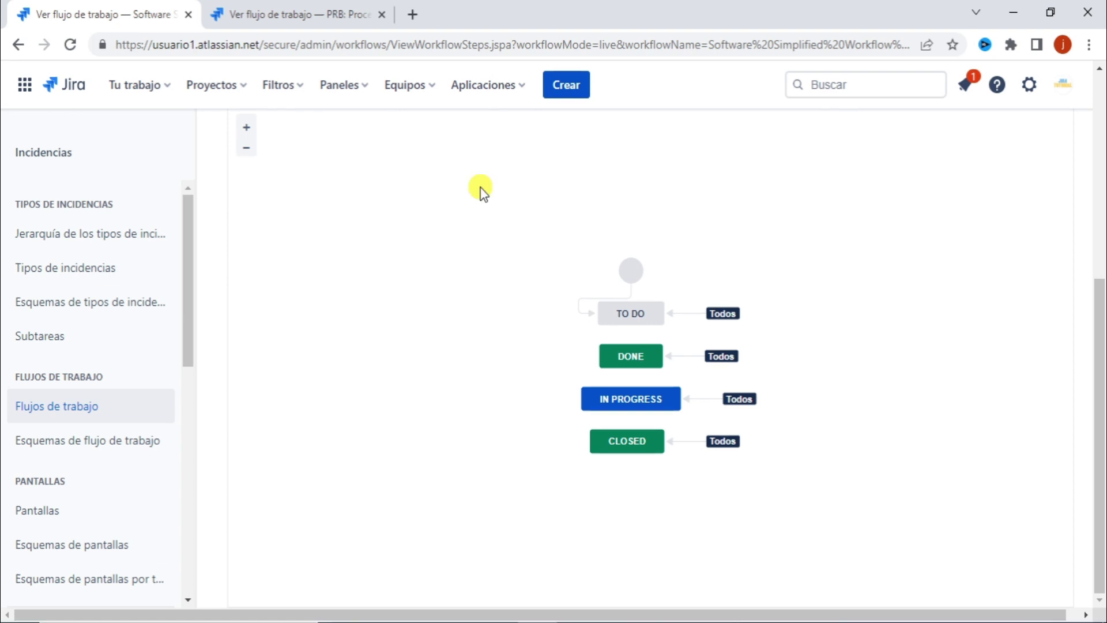
click(187, 14)
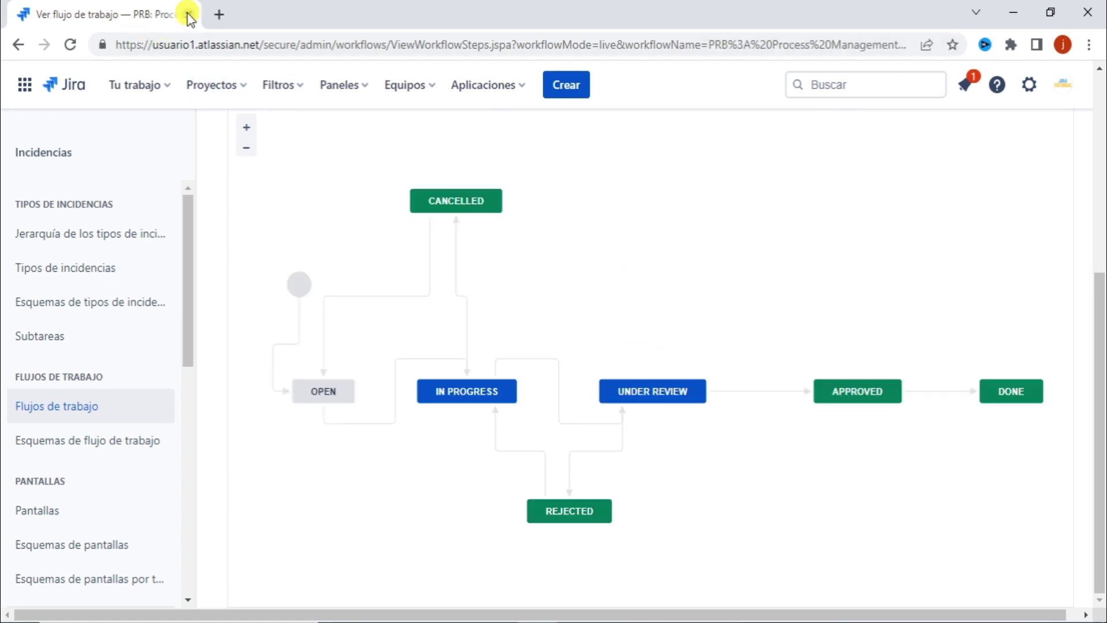
- Open the fuerza Ventas project and switch from its Kanban FV board to Tablero Seguridad
click(222, 93)
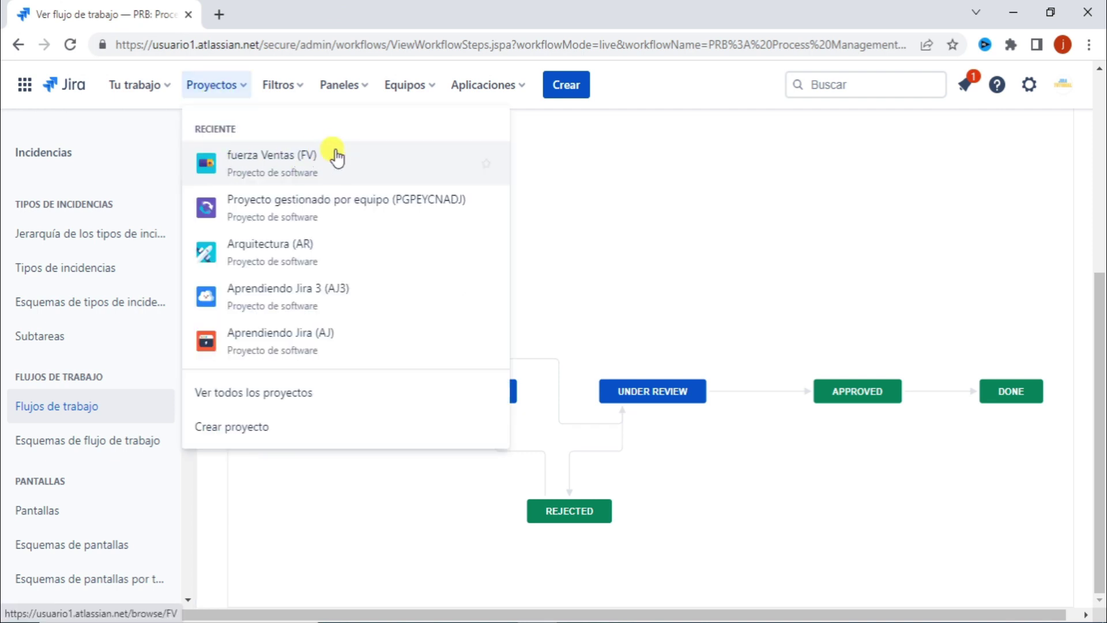
click(336, 156)
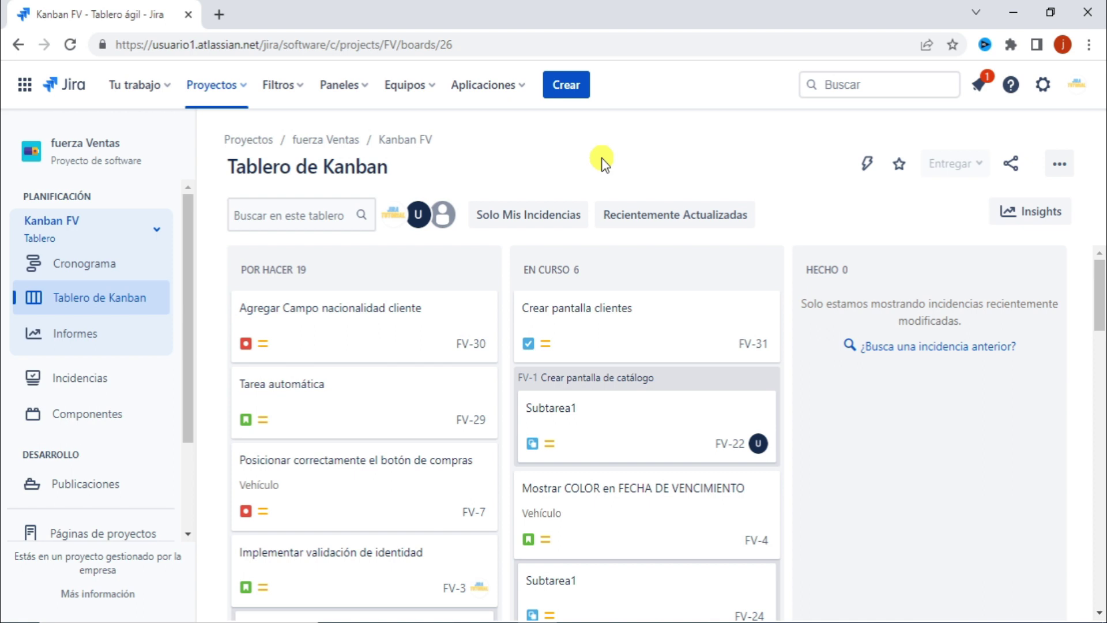
click(150, 227)
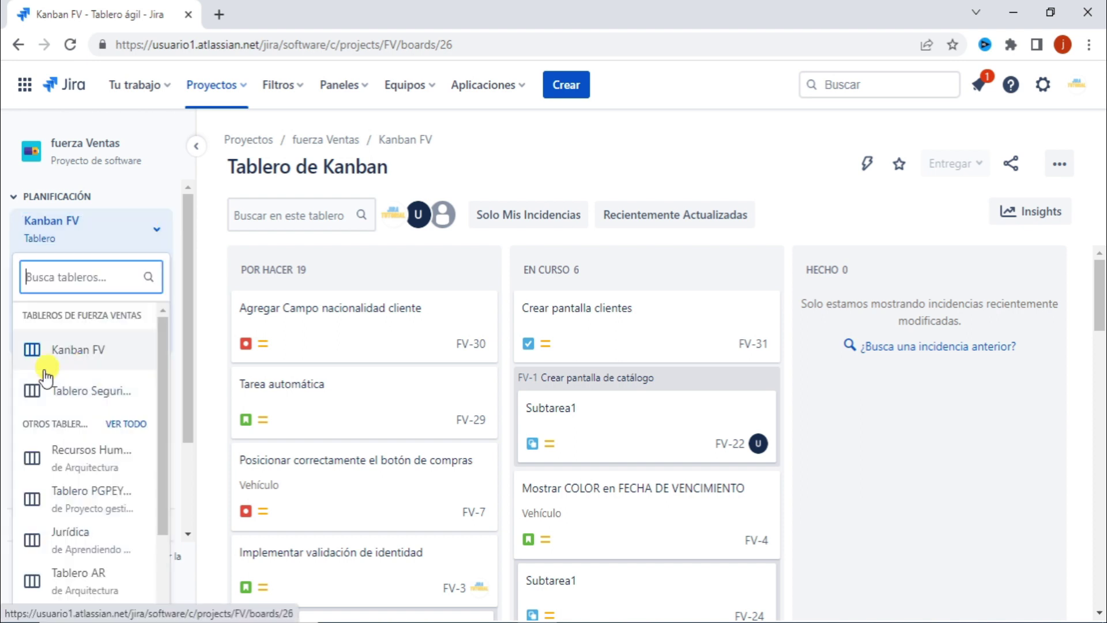
click(86, 387)
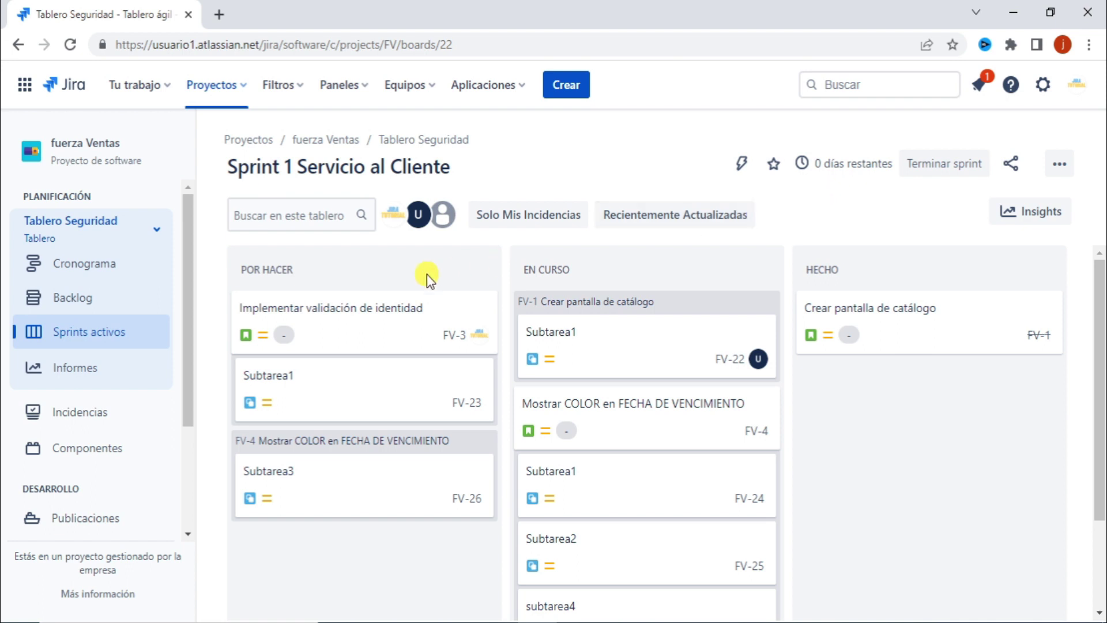
- Open the Backlog of Tablero Seguridad and review the issues in Sprint 1 Servicio al Cliente and in the backlog list
click(70, 299)
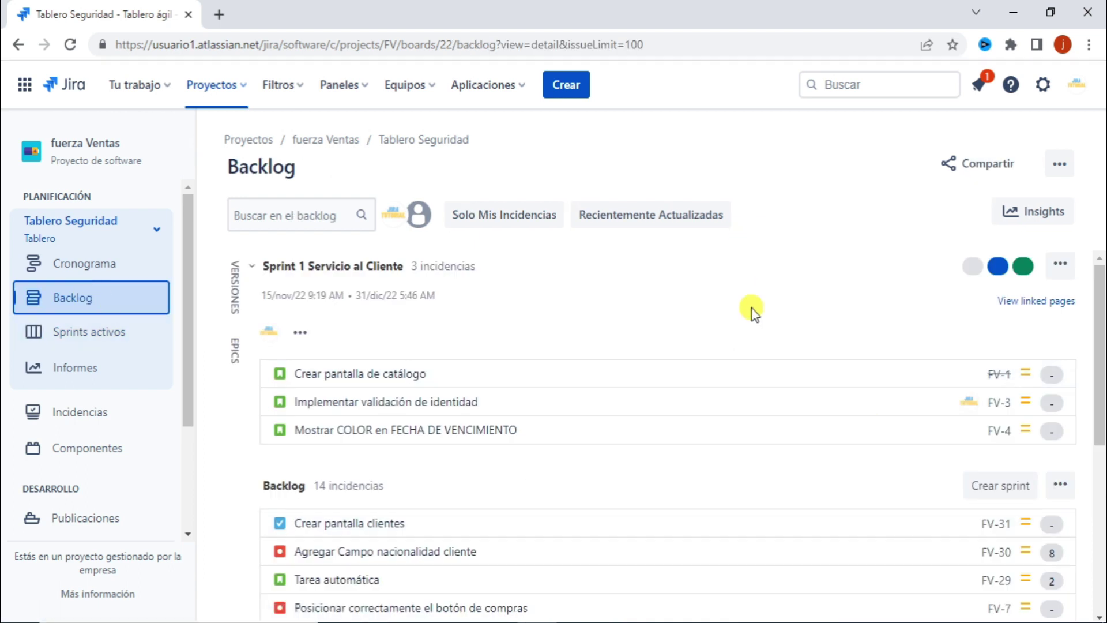
scroll(752, 312, down, 6)
scroll(753, 311, up, 4)
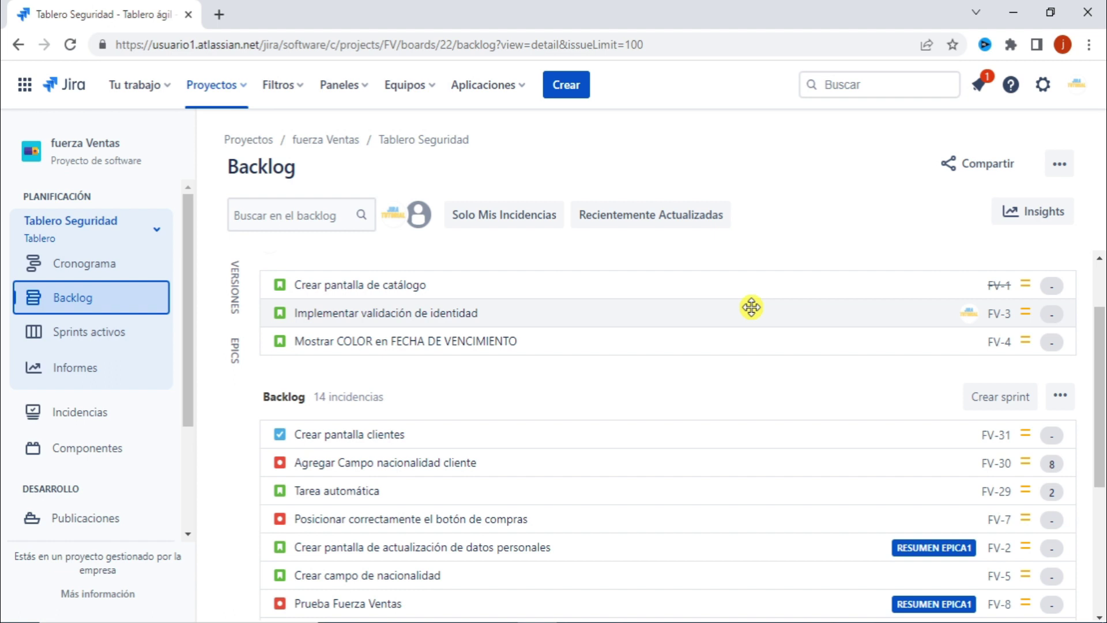
scroll(437, 363, up, 2)
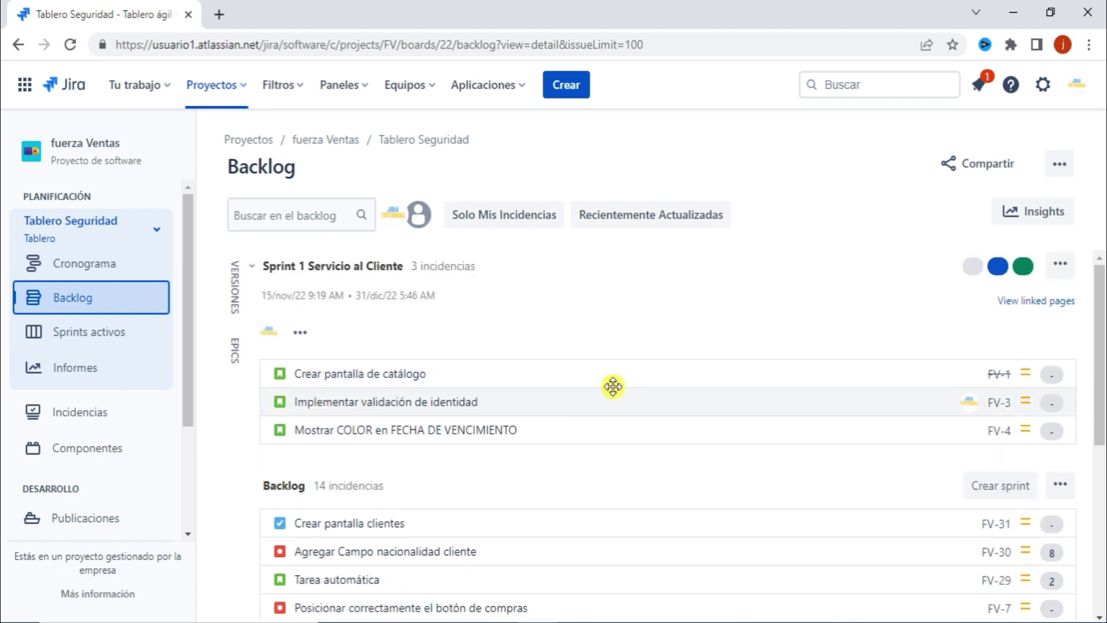
scroll(610, 382, down, 3)
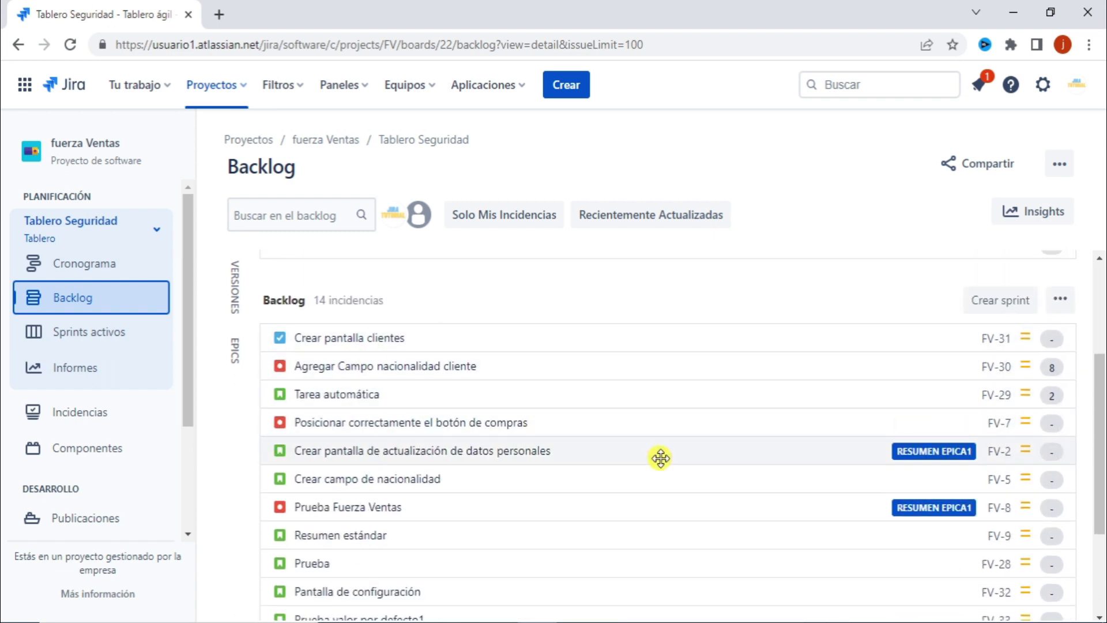
scroll(659, 457, down, 3)
scroll(661, 459, up, 4)
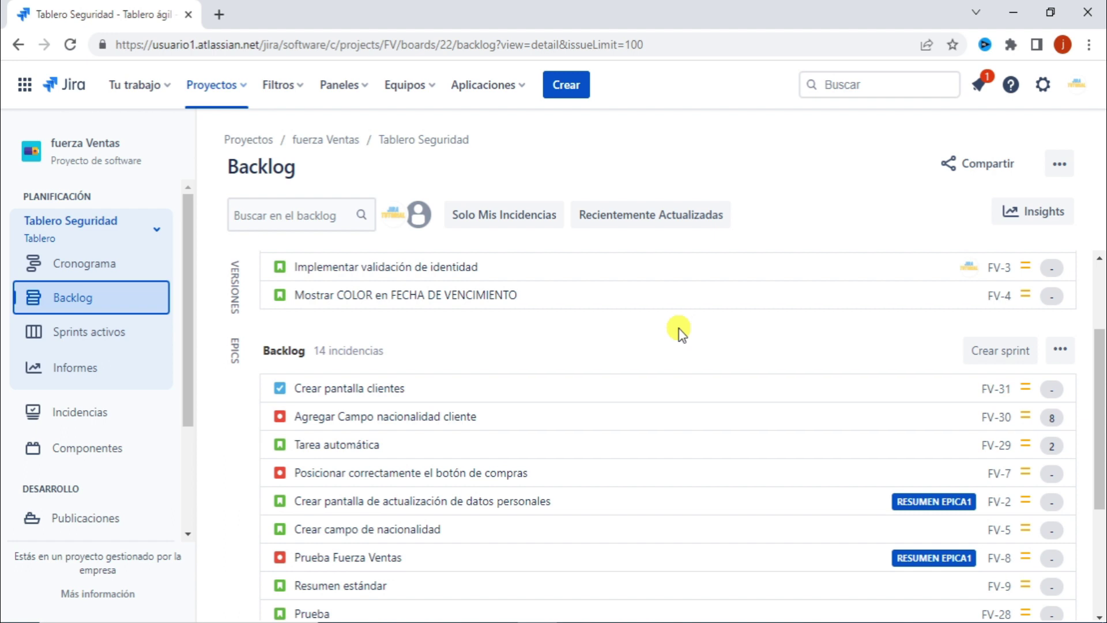
scroll(679, 328, up, 2)
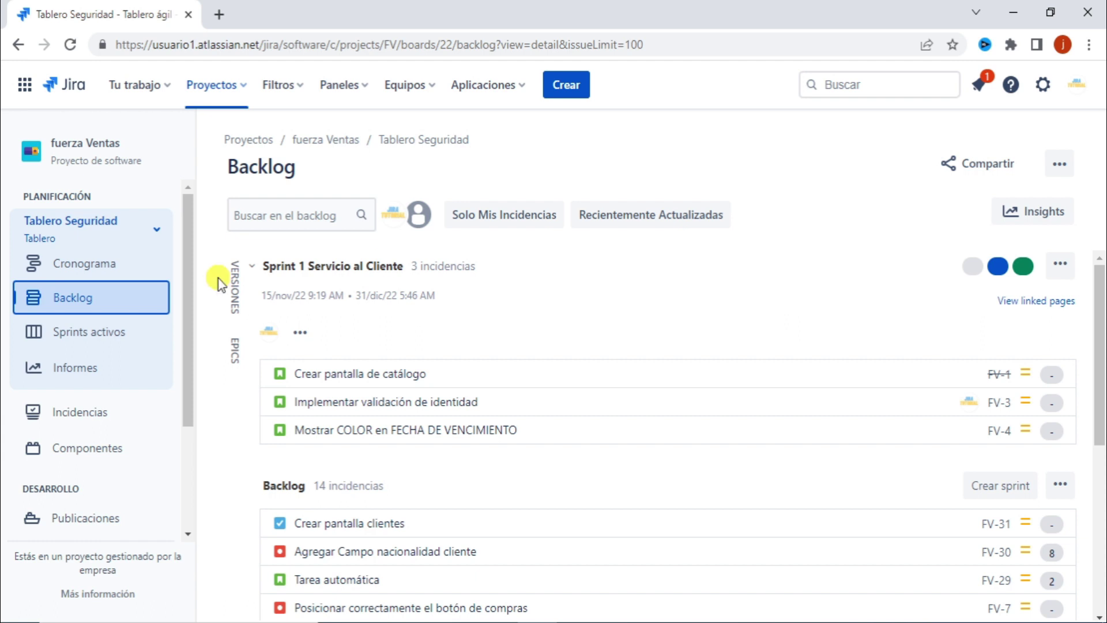
- Switch to the Kanban FV board of fuerza Ventas and open its Cronograma
click(151, 232)
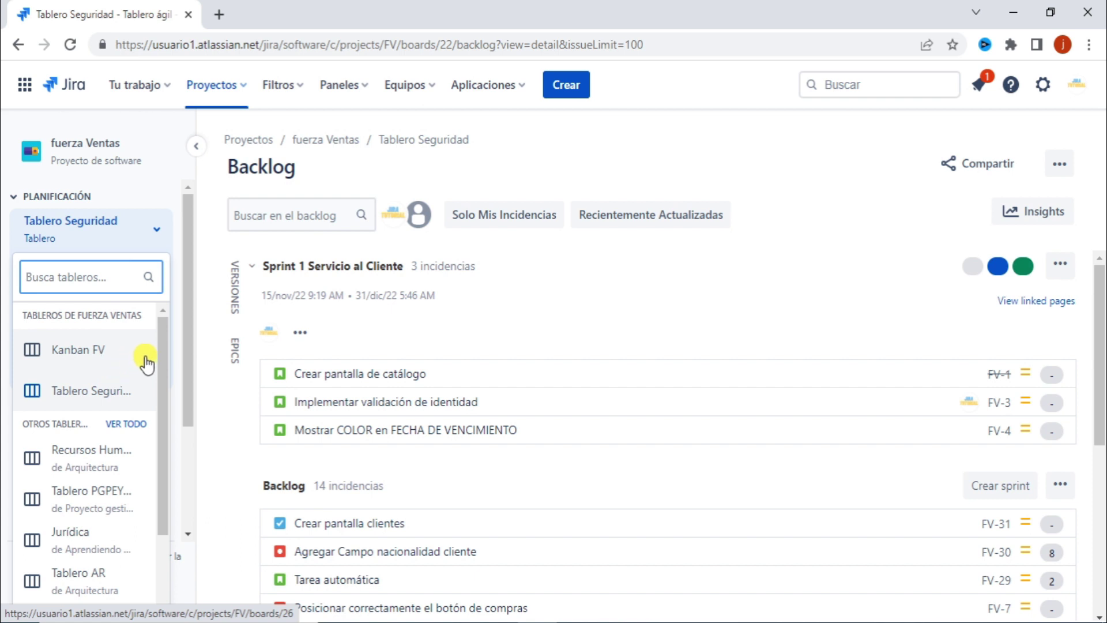
click(68, 350)
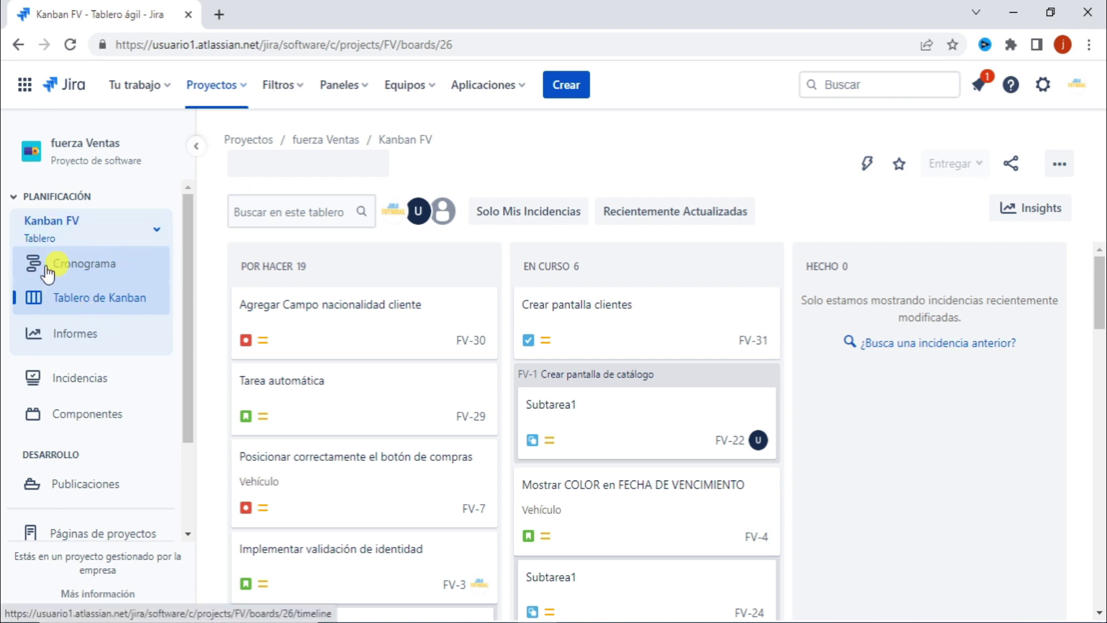
click(90, 264)
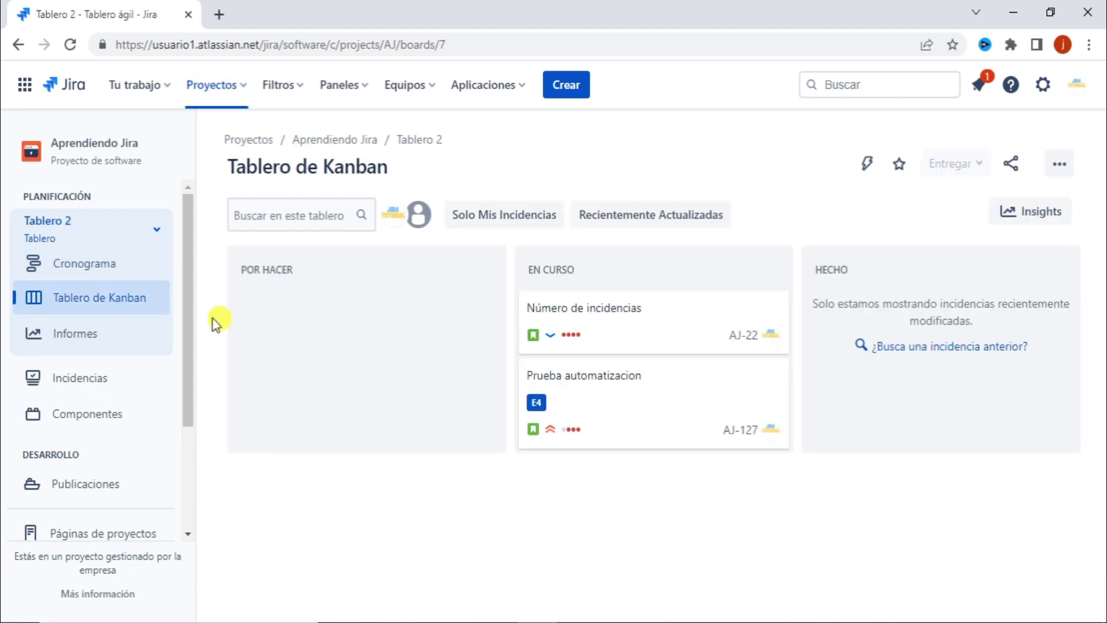
- View epic E1 in the Cronograma of Aprendiendo Jira's Tablero 2, and switch to the Tablero AJ board
click(79, 265)
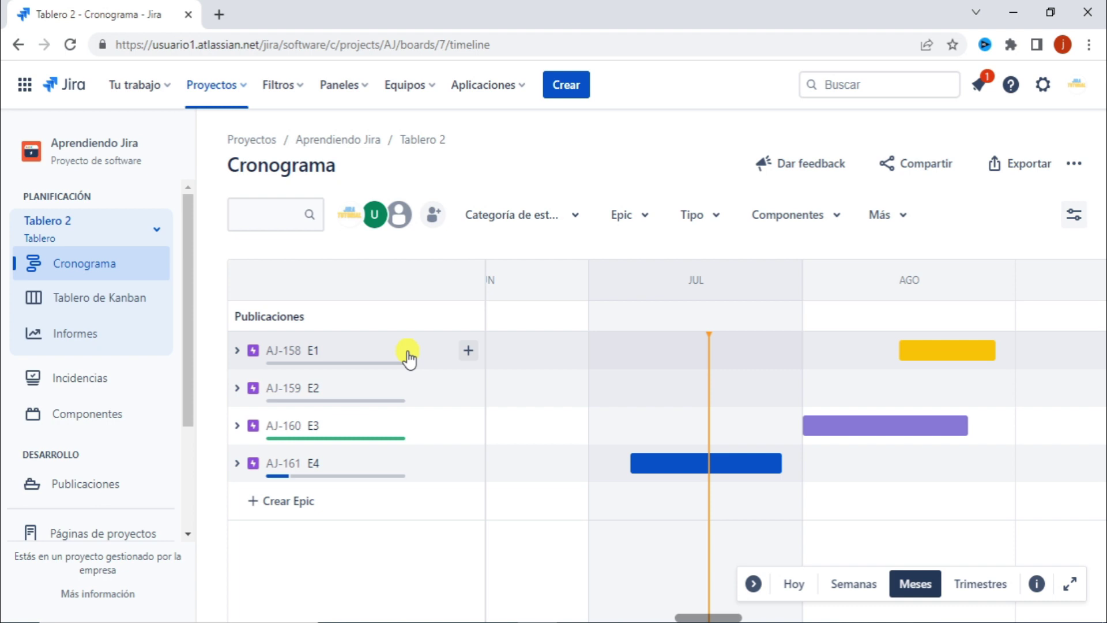
click(237, 350)
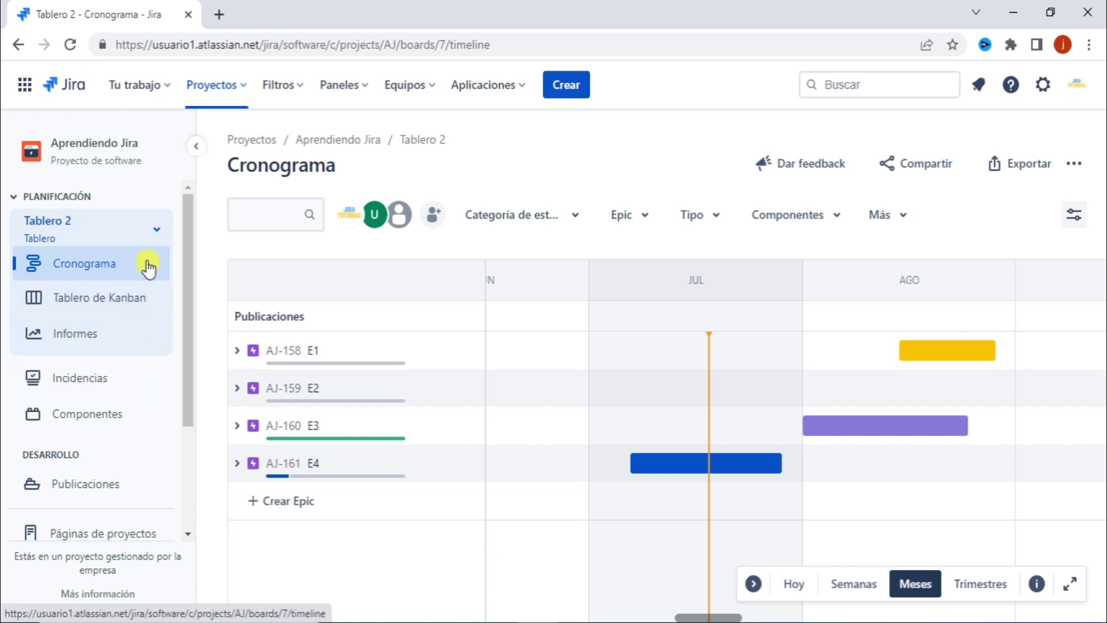
click(147, 231)
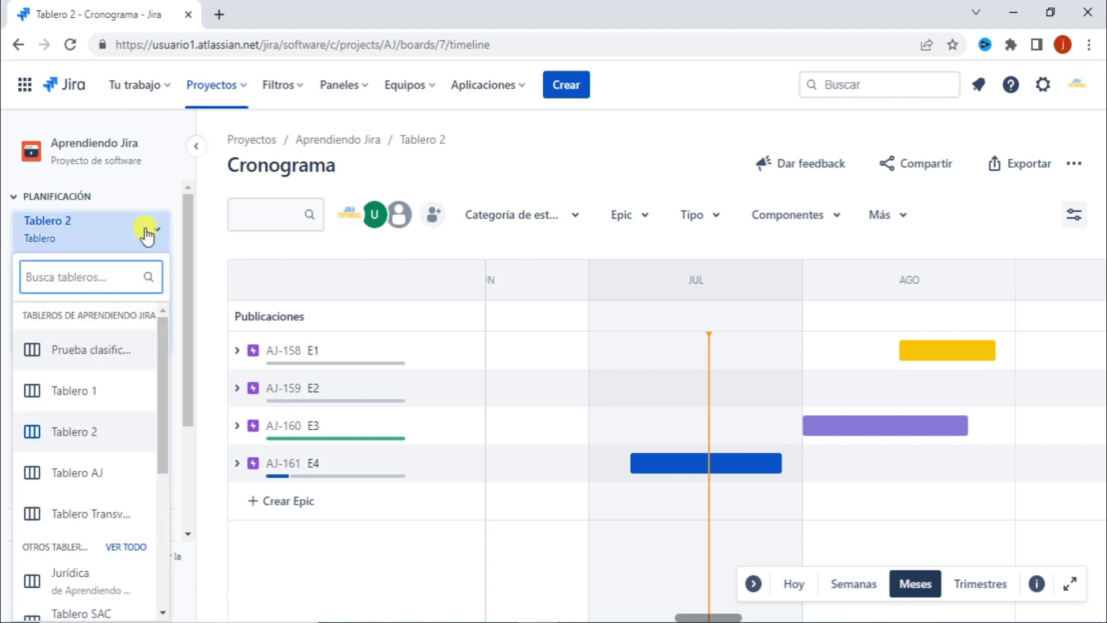
click(116, 387)
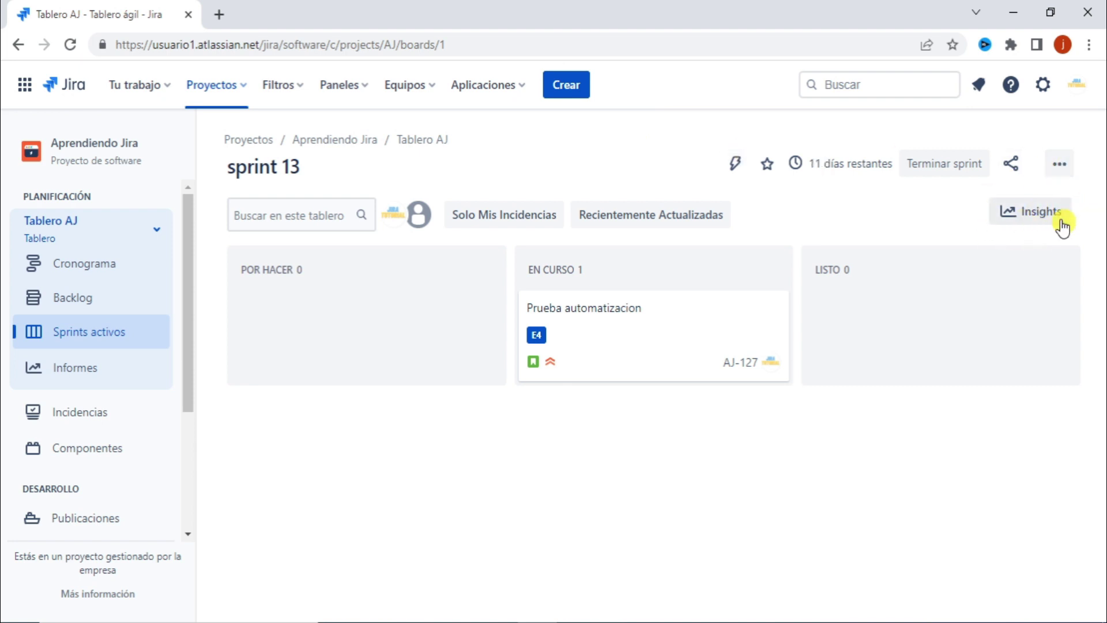
- Review the Insights for sprint 13, covering issues needing attention, sprint progress and the pending-work chart, and close them
click(1013, 214)
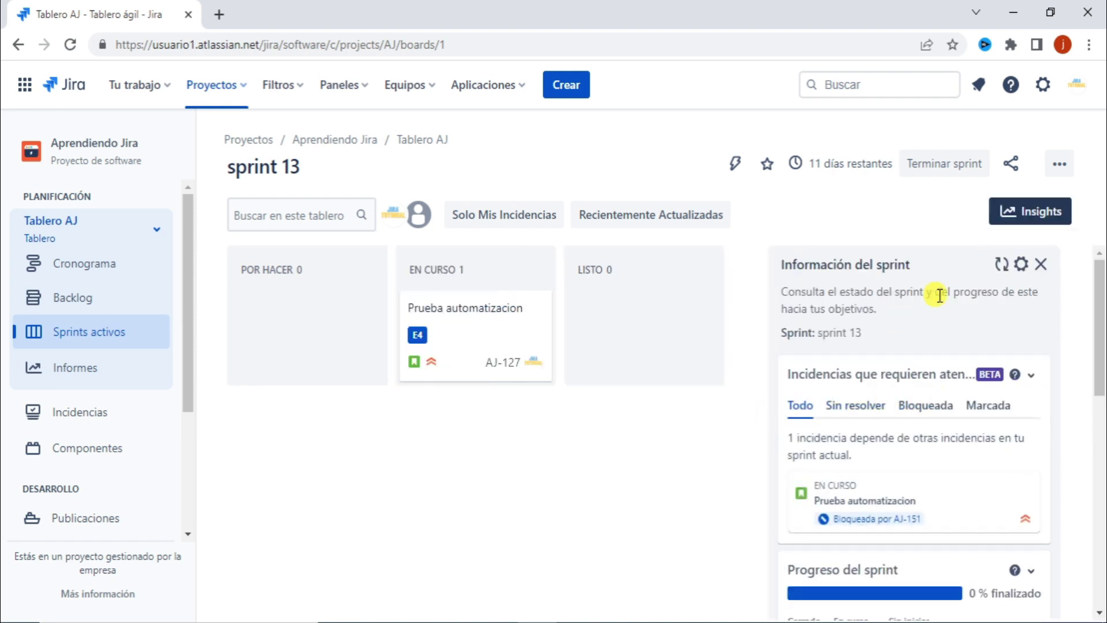
scroll(989, 320, down, 2)
scroll(987, 318, up, 1)
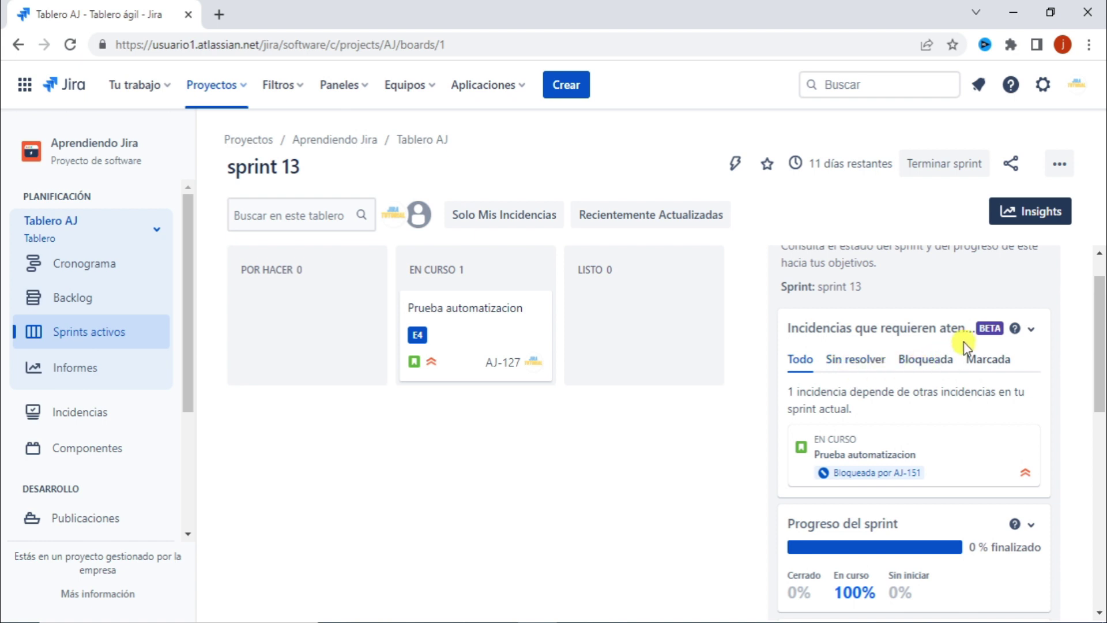
scroll(964, 329, down, 1)
scroll(964, 329, up, 2)
scroll(964, 329, down, 5)
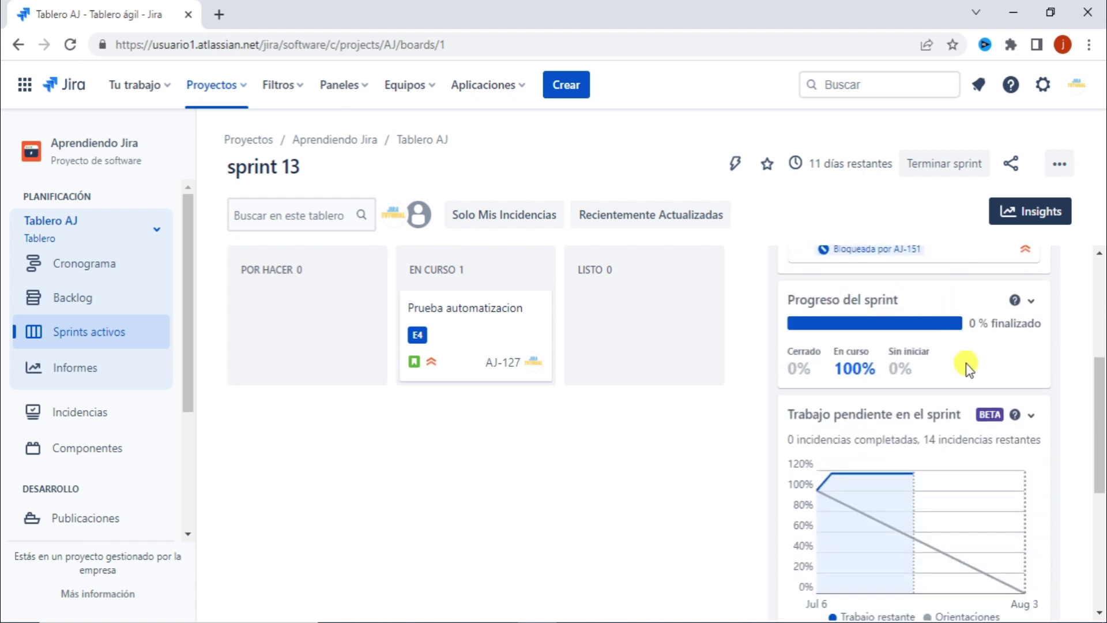
scroll(967, 362, down, 1)
scroll(967, 362, down, 4)
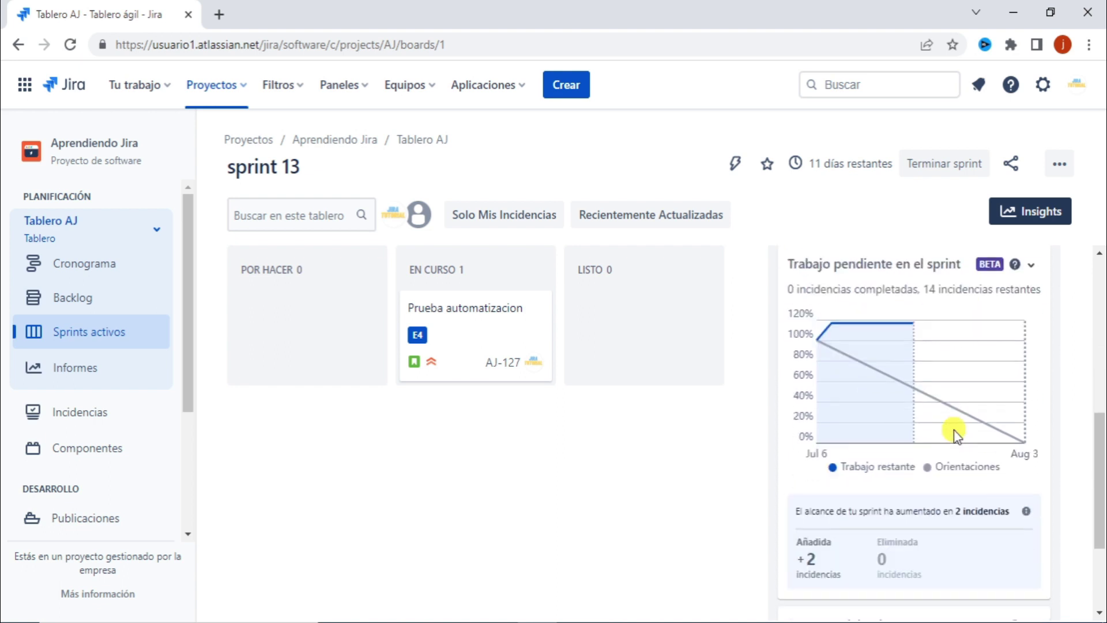
scroll(954, 432, up, 4)
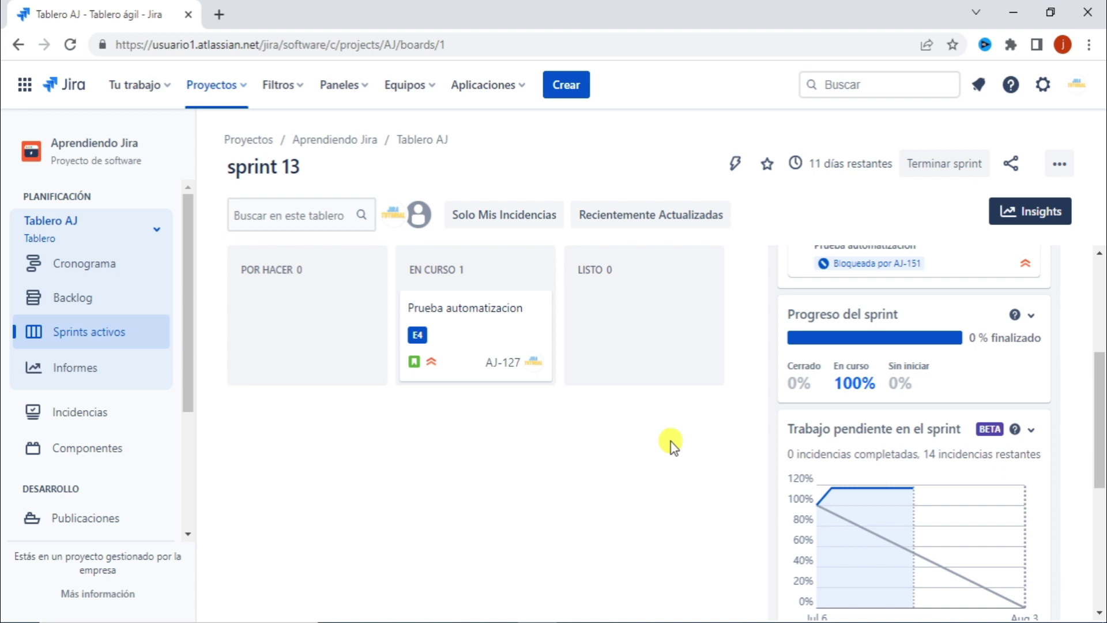
scroll(854, 375, up, 5)
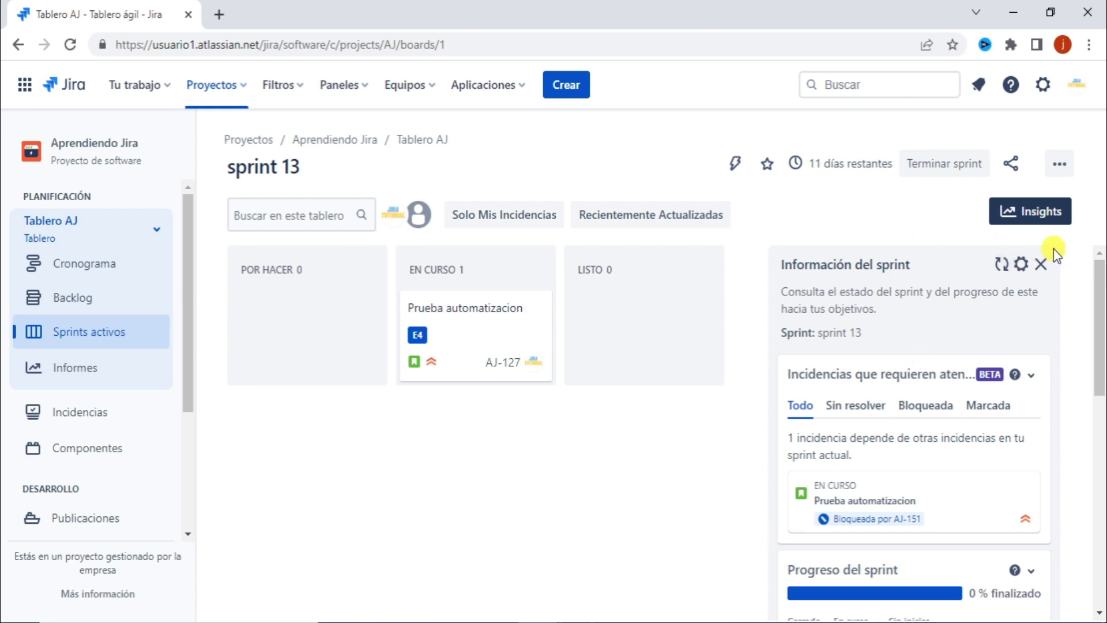
scroll(947, 375, down, 5)
scroll(980, 358, up, 5)
click(1049, 265)
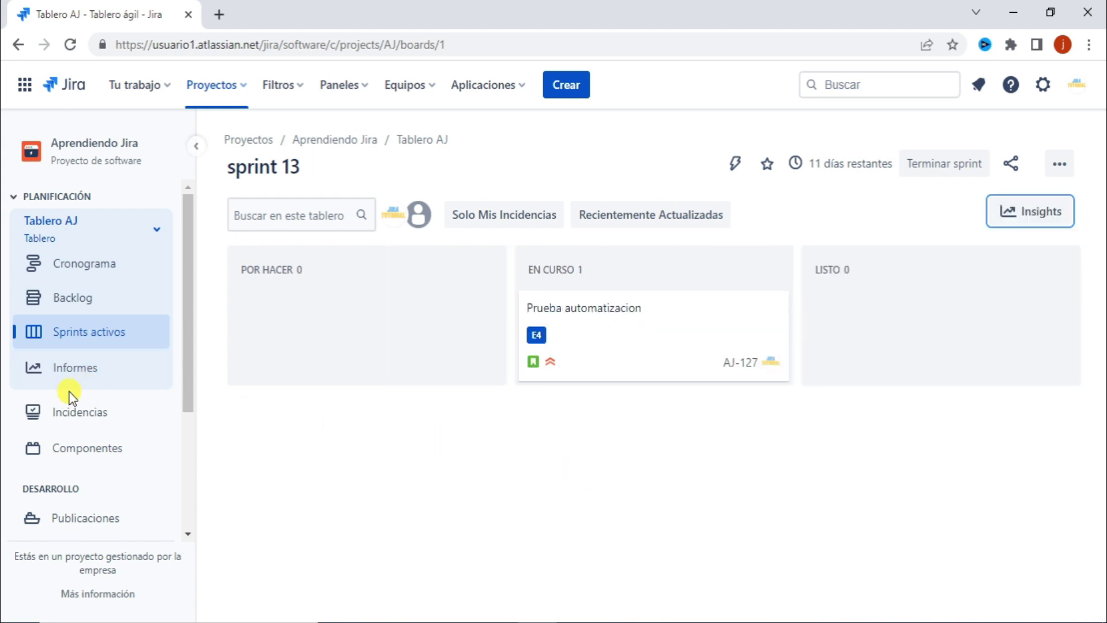
- Open the reports overview of Aprendiendo Jira and look through the available report types
click(57, 369)
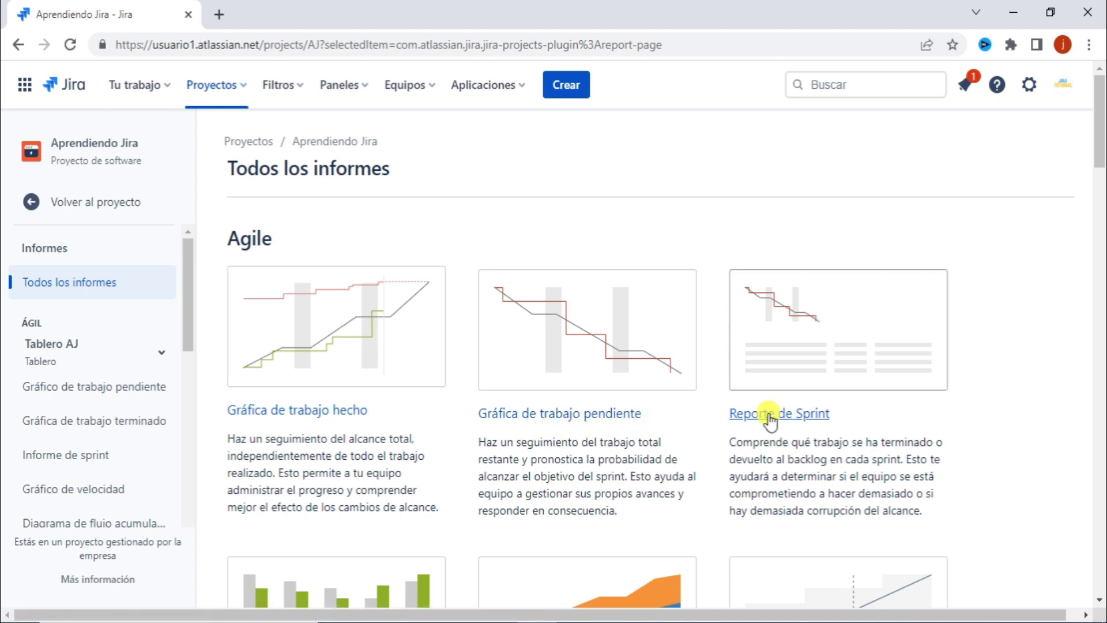
scroll(974, 406, down, 5)
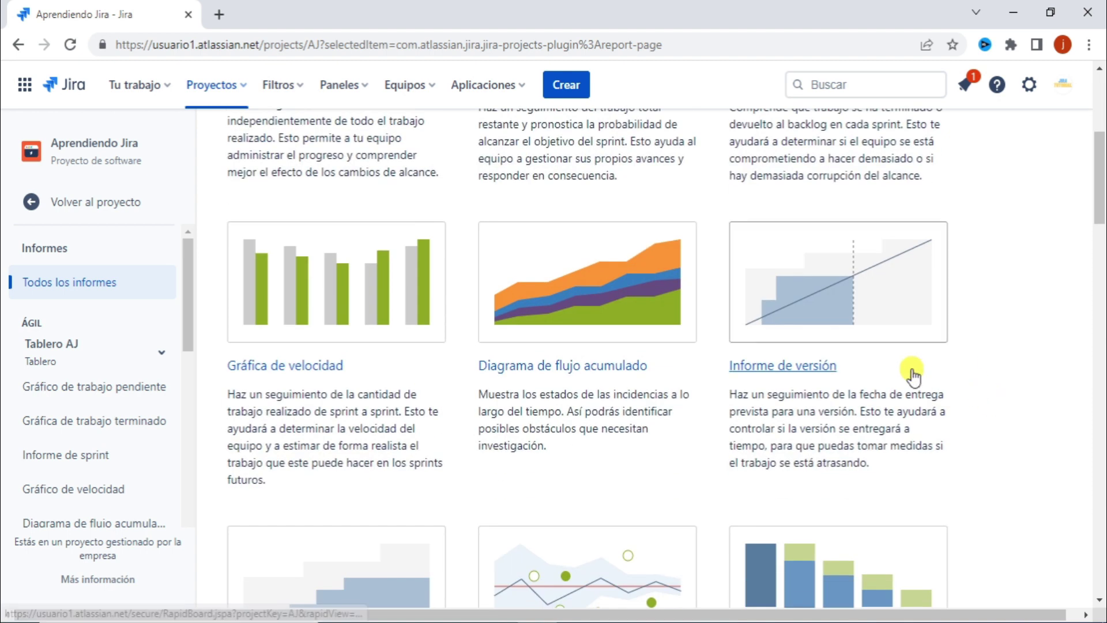
scroll(845, 371, down, 12)
scroll(913, 375, up, 2)
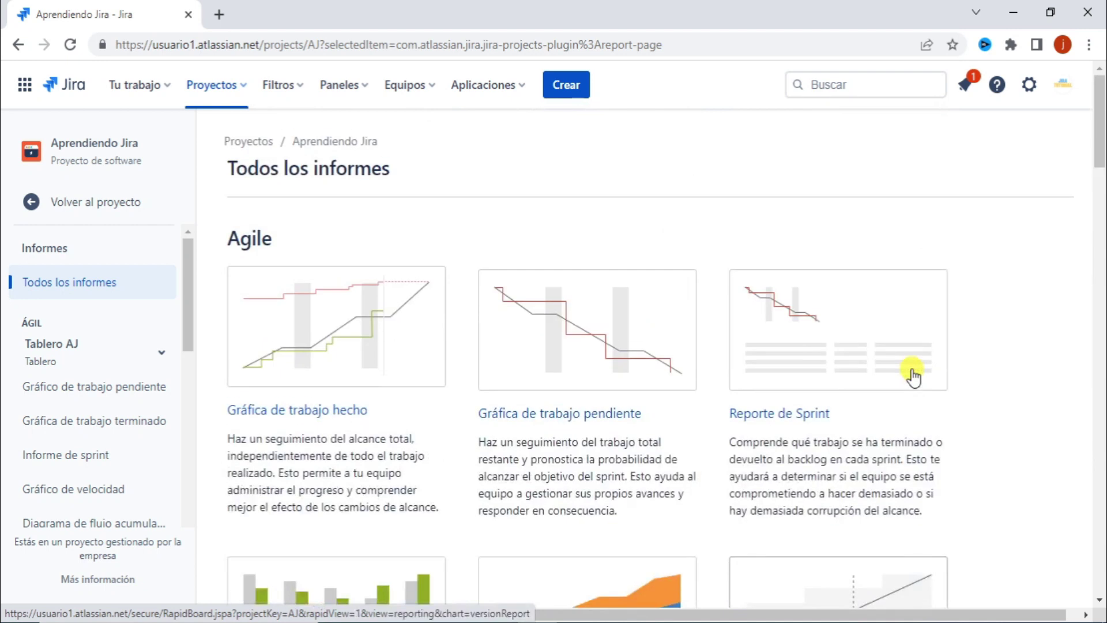
- Open the Seguimiento Proyecto X dashboard and examine its filter statistics, calendar and chart gadgets
click(355, 95)
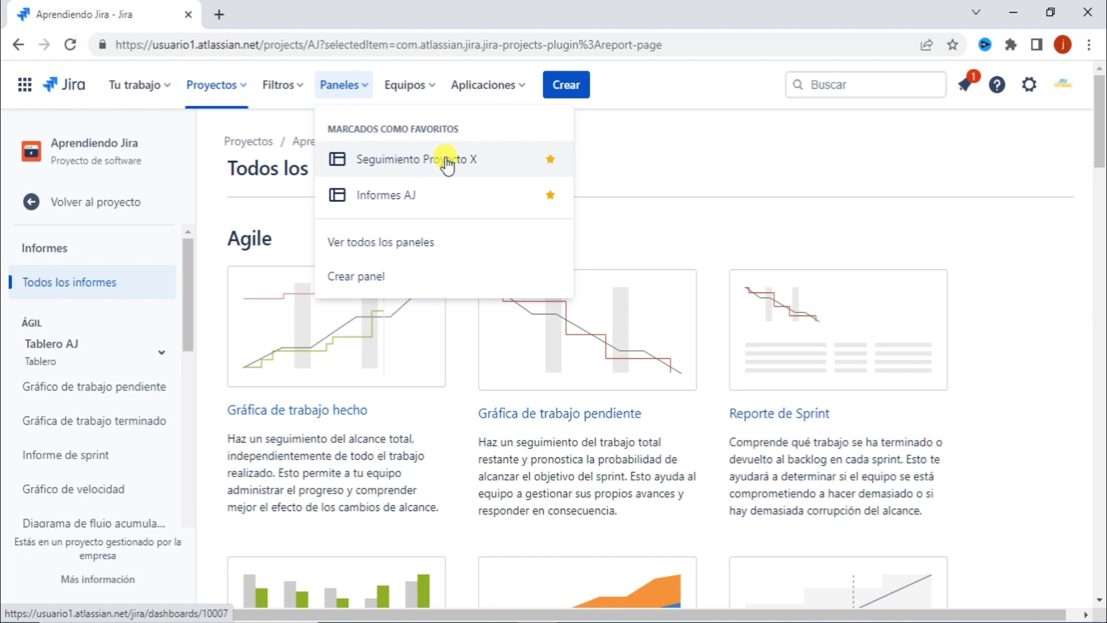
click(483, 159)
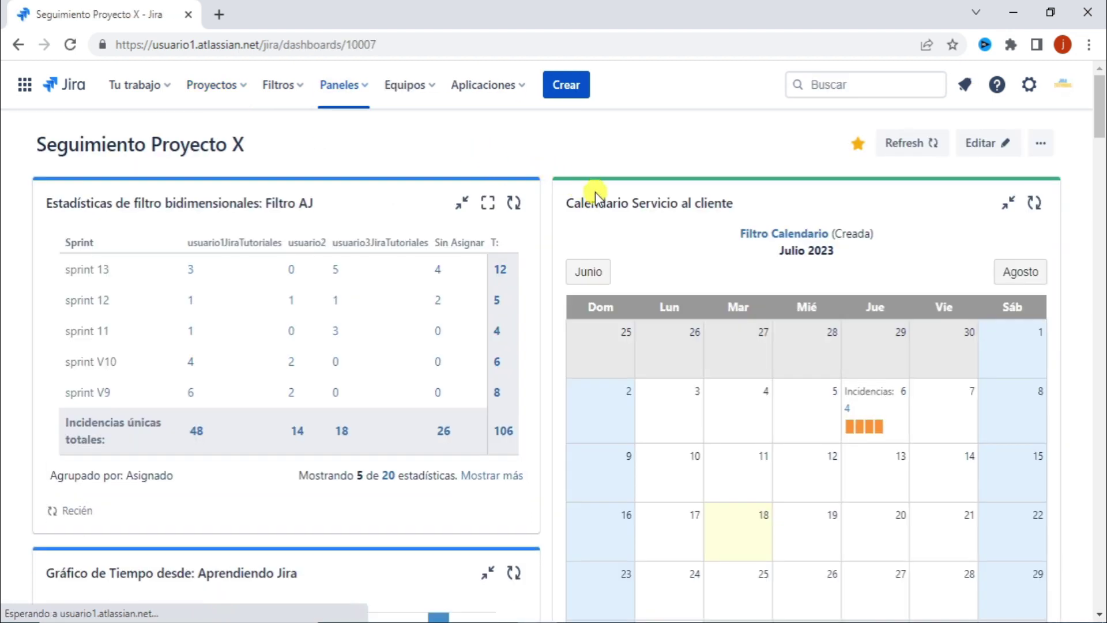
scroll(579, 307, down, 20)
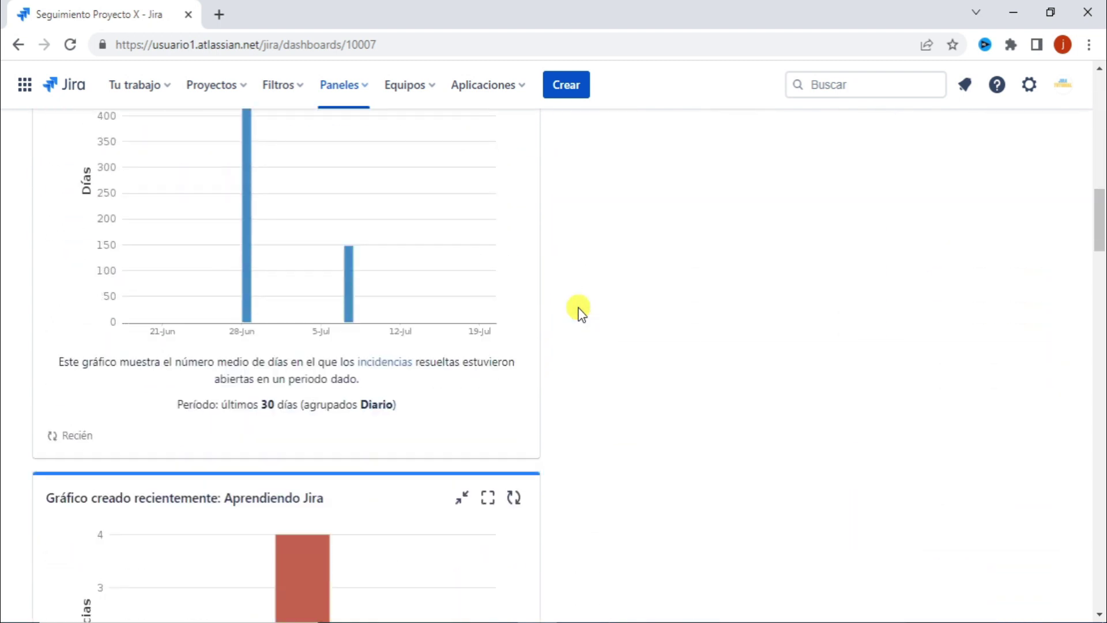
scroll(579, 307, up, 20)
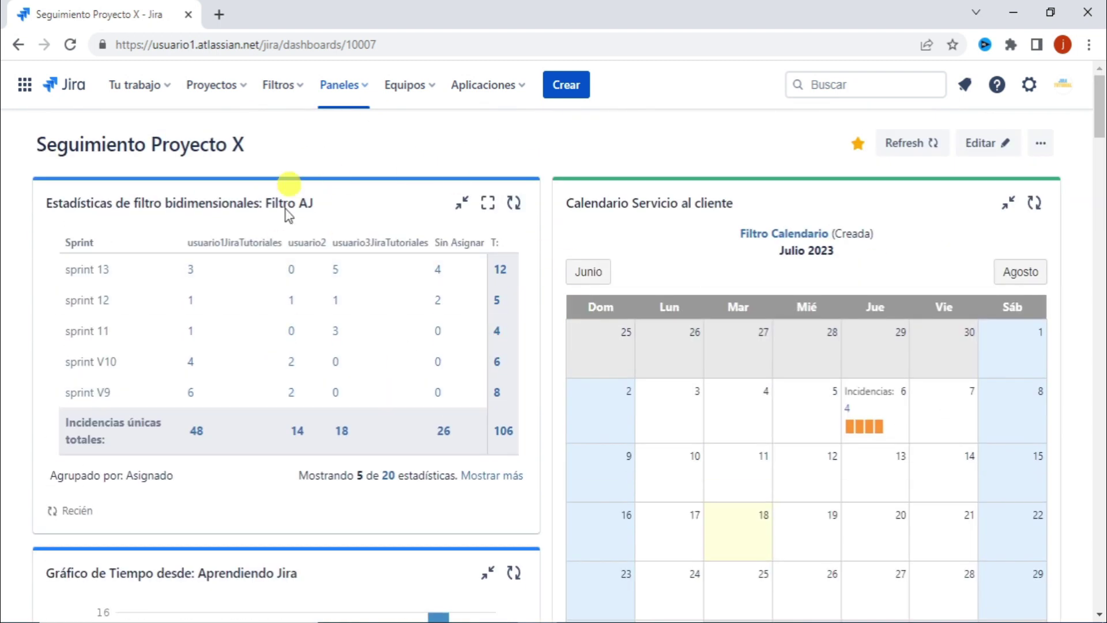
scroll(252, 235, down, 1)
scroll(351, 317, down, 2)
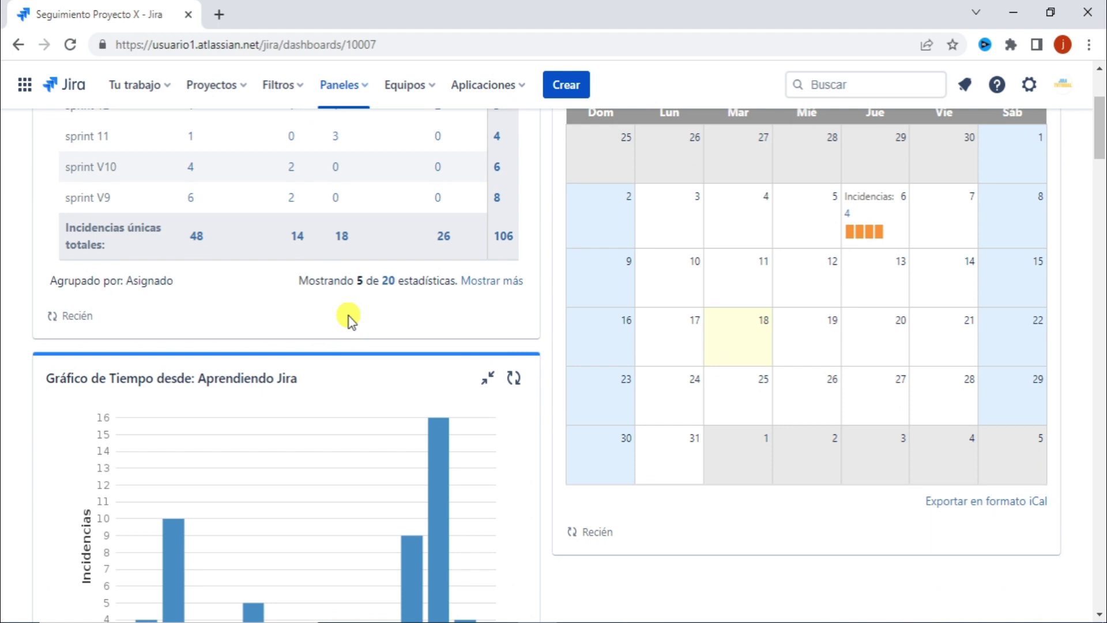
scroll(358, 236, down, 5)
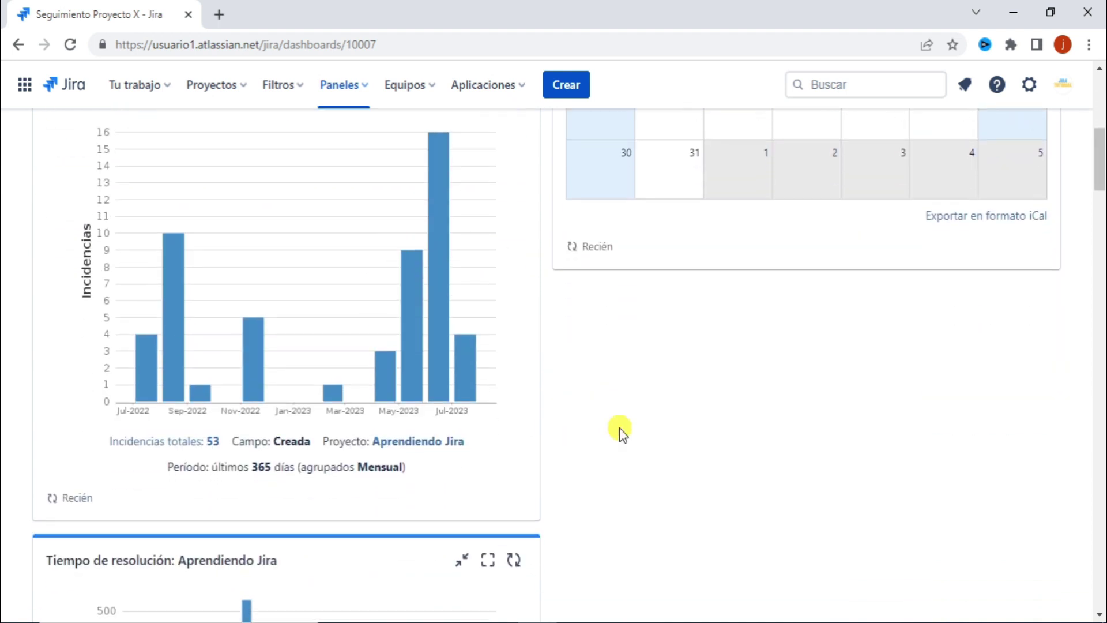
scroll(620, 431, down, 6)
scroll(534, 369, down, 15)
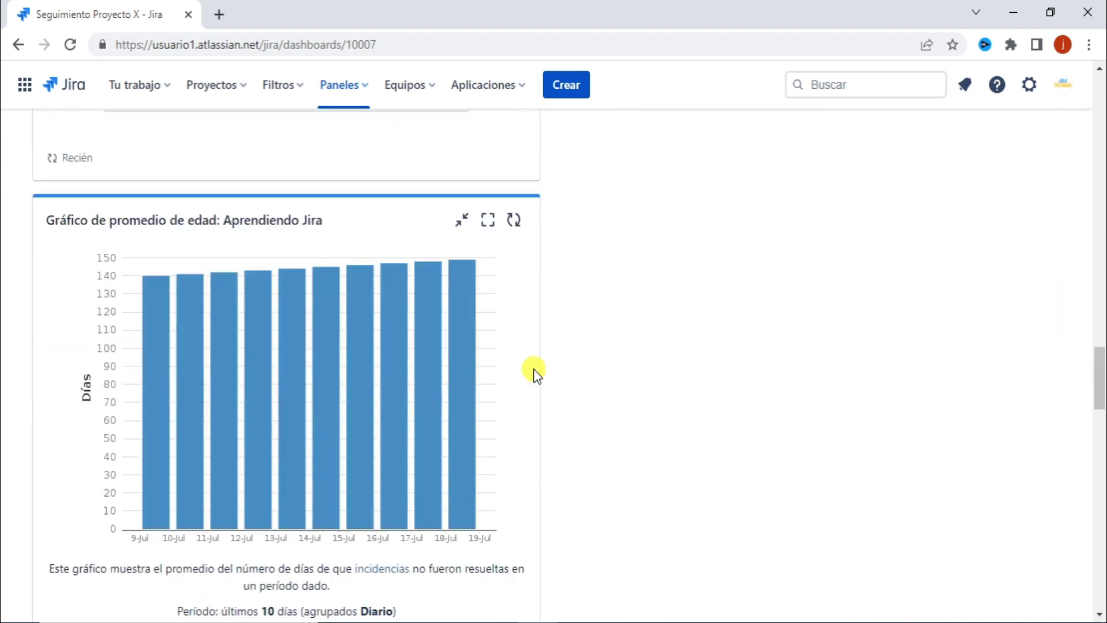
scroll(533, 369, up, 6)
scroll(534, 368, up, 10)
scroll(533, 368, down, 2)
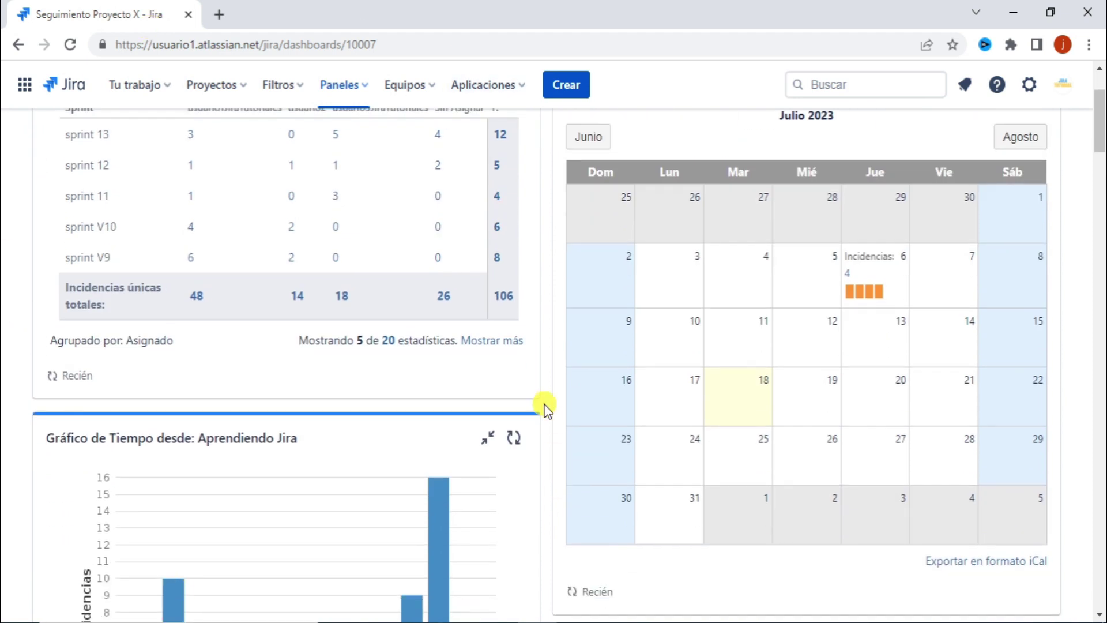
- Leave the Seguimiento Proyecto X dashboard and open the Aprendiendo Jira (AJ) project
scroll(543, 403, up, 2)
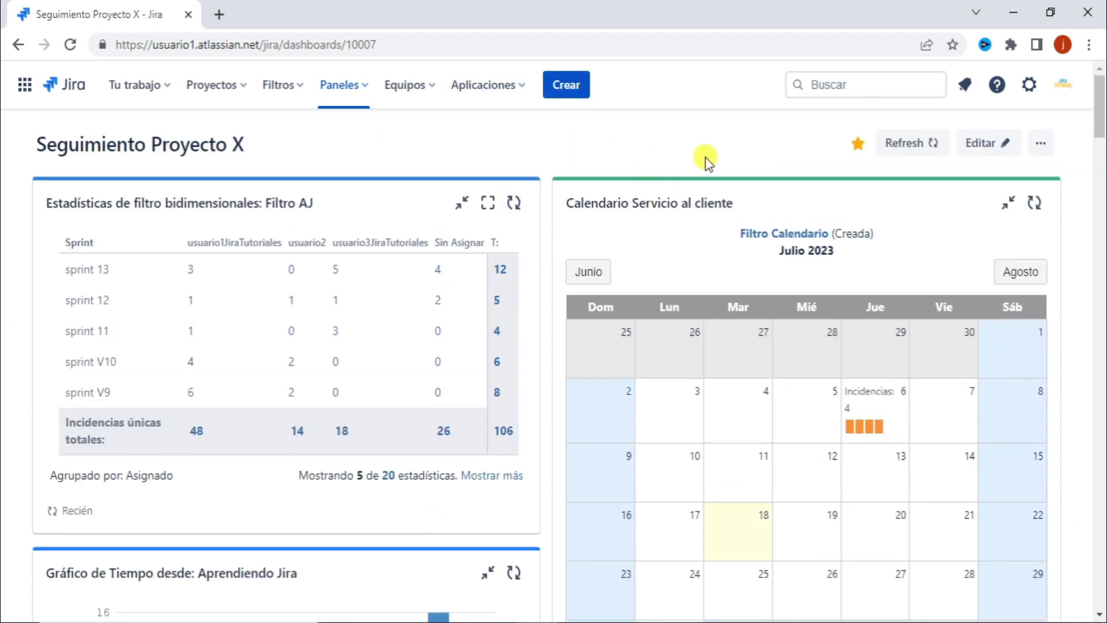
click(219, 95)
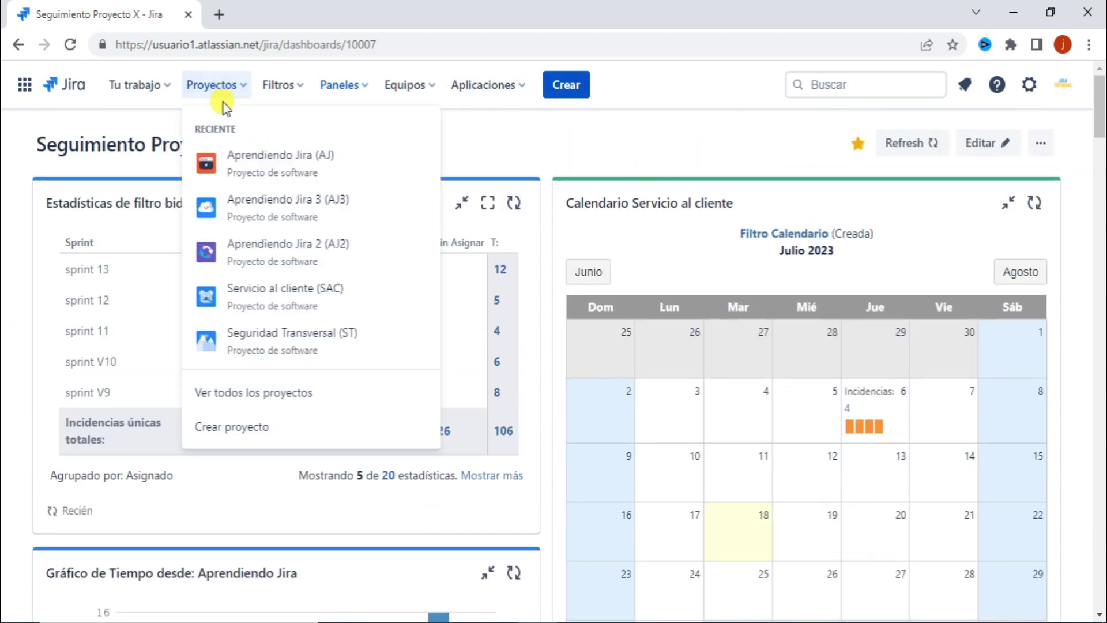
click(293, 163)
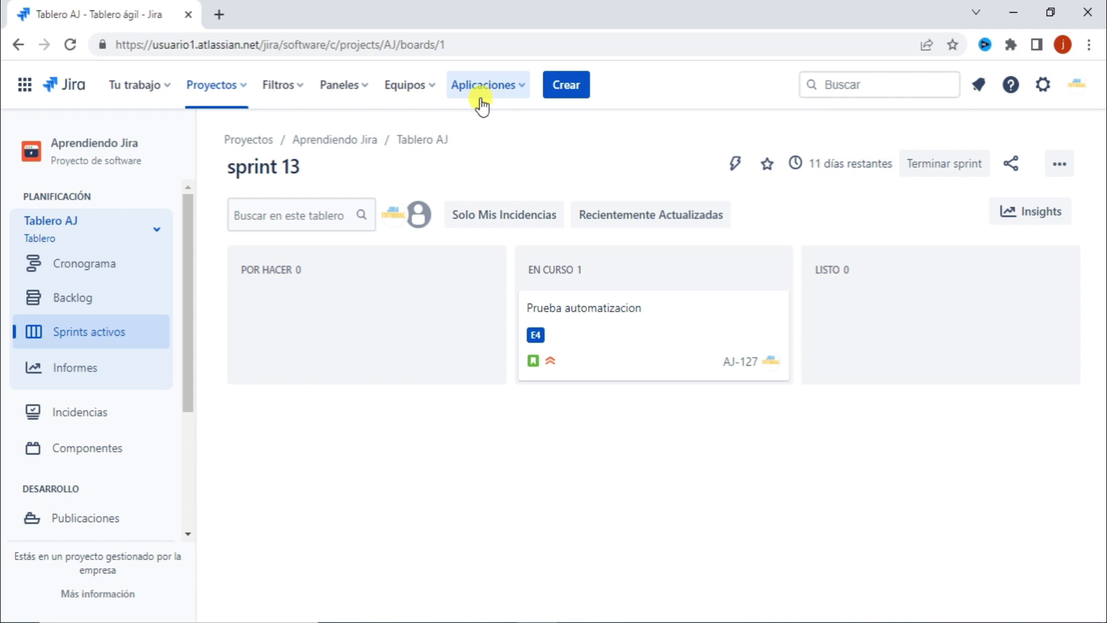
- Check the installed and recommended applications, and open the Marketplace page for exploring more applications
click(513, 89)
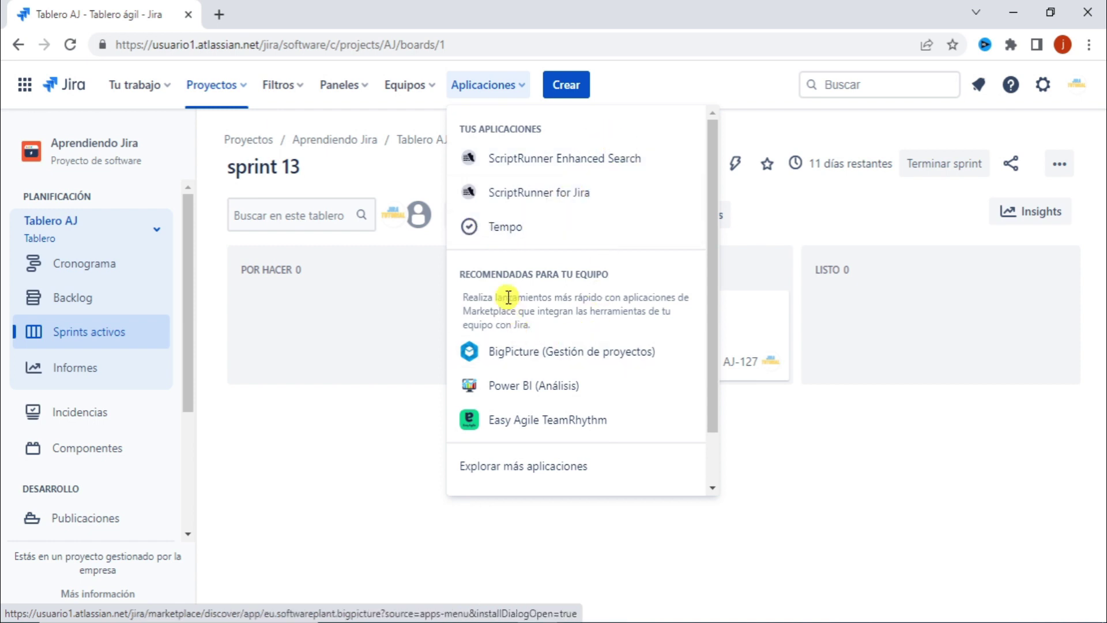
scroll(613, 297, down, 2)
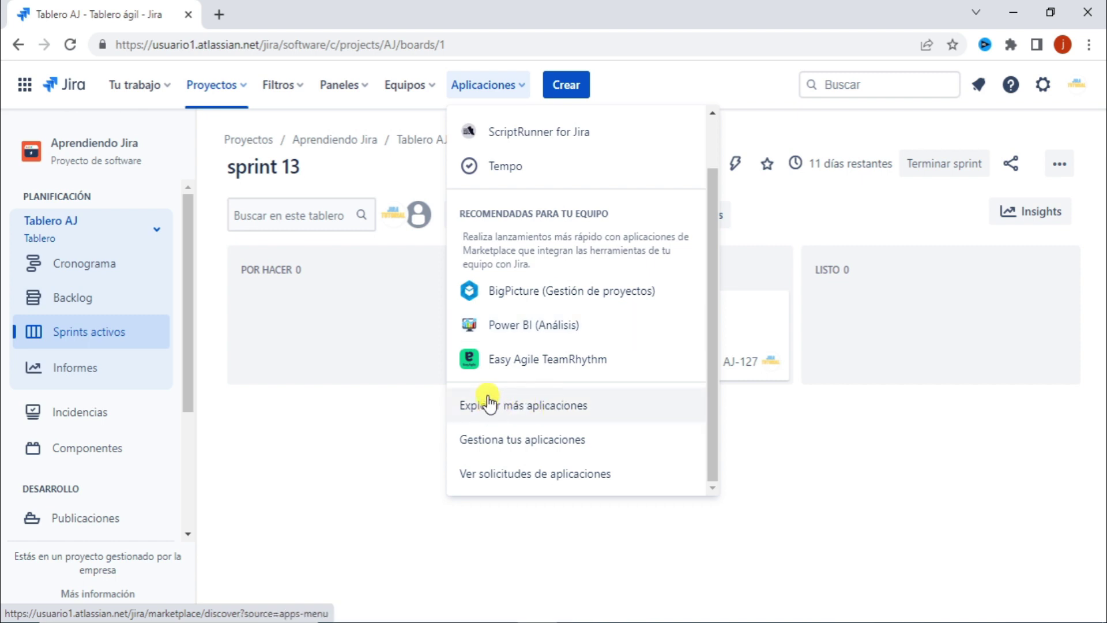
click(568, 405)
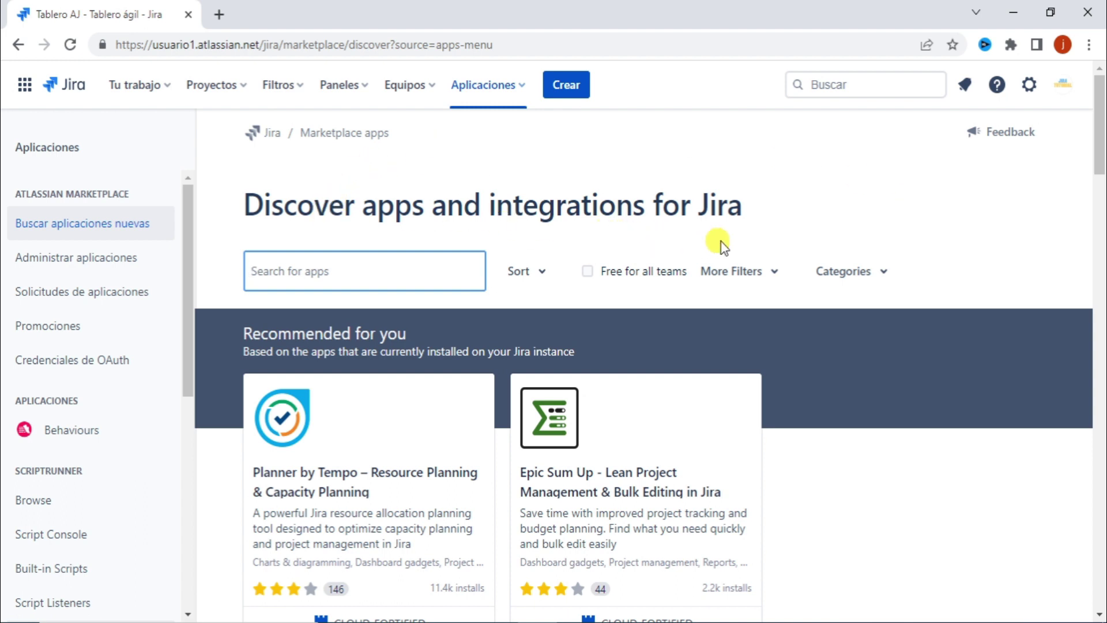
- Browse the Marketplace catalogue of apps and integrations for Jira down to the end of the loaded results, and return to its beginning
scroll(883, 242, down, 3)
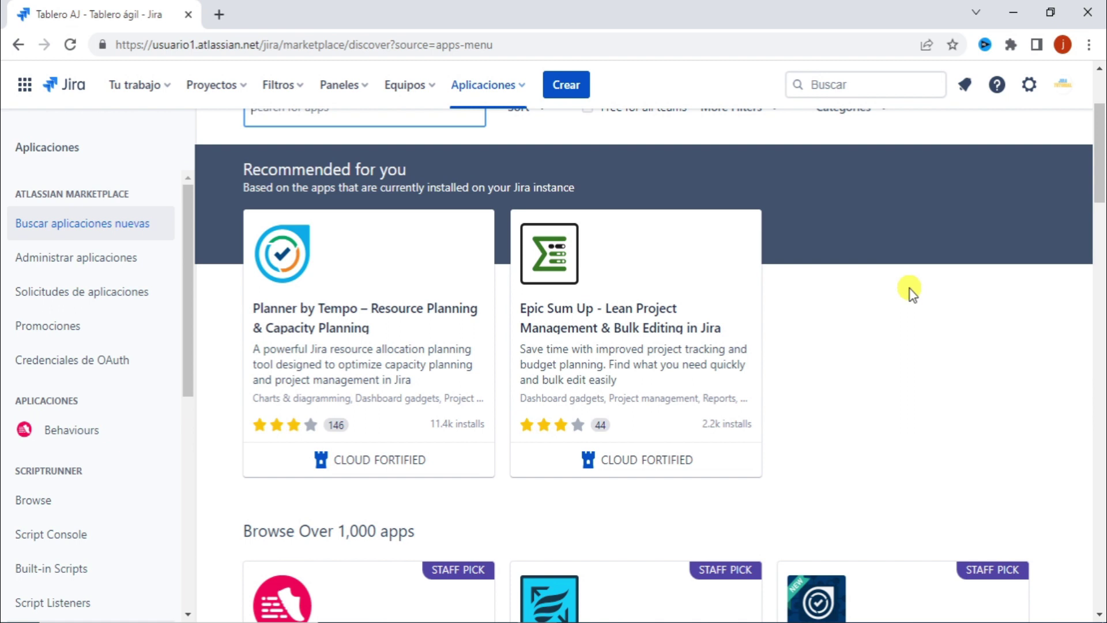
scroll(908, 288, down, 3)
scroll(945, 238, down, 12)
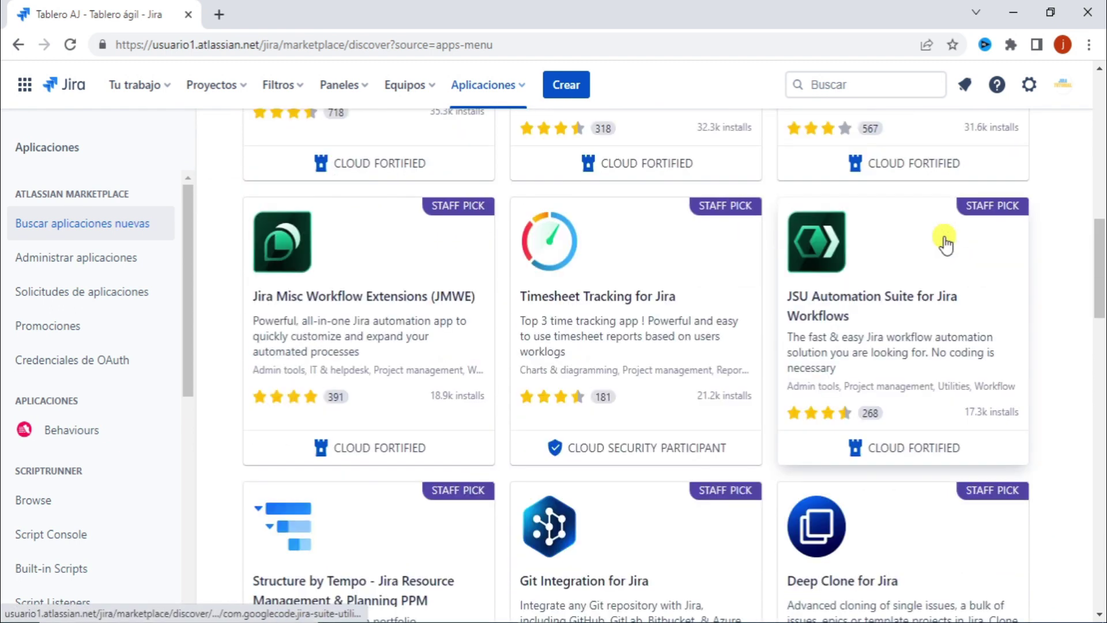
scroll(945, 245, down, 6)
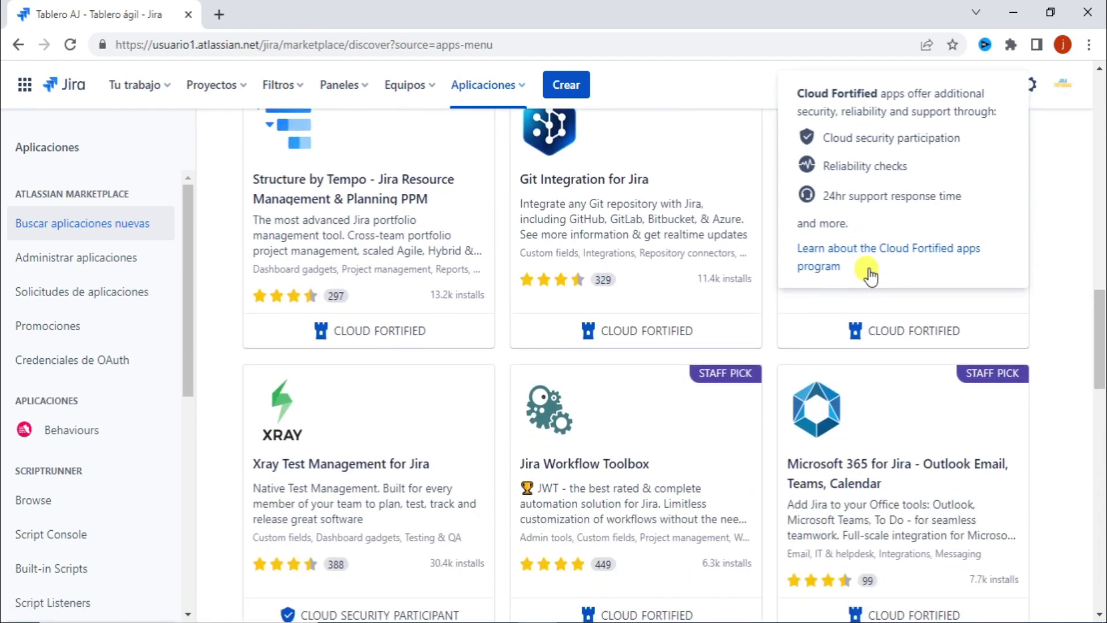
scroll(912, 280, down, 6)
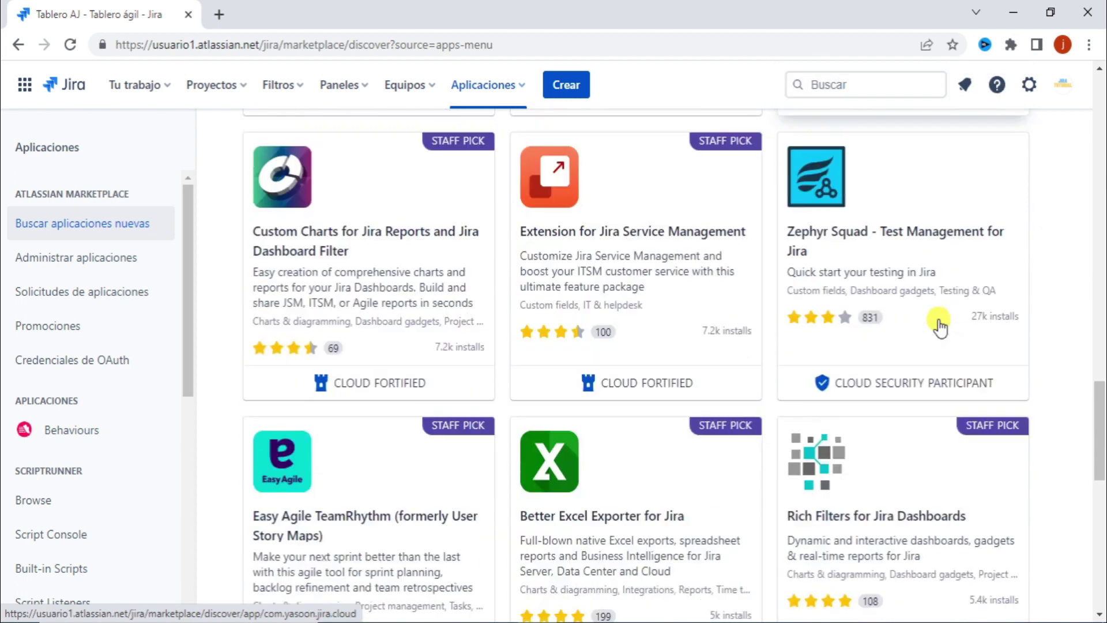
scroll(1056, 302, down, 11)
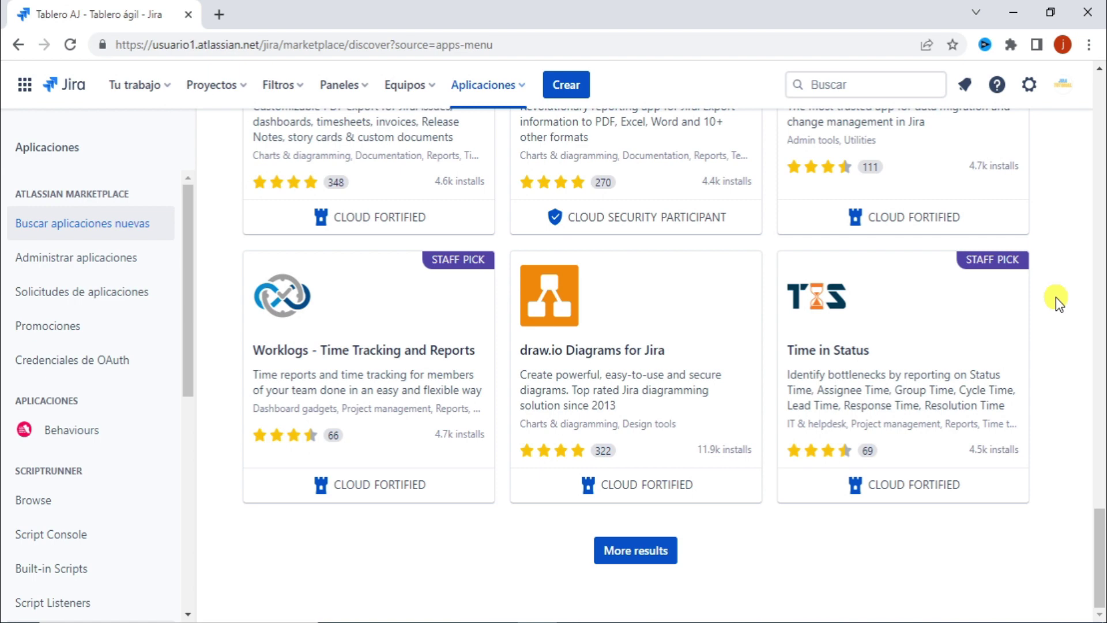
scroll(1056, 297, up, 20)
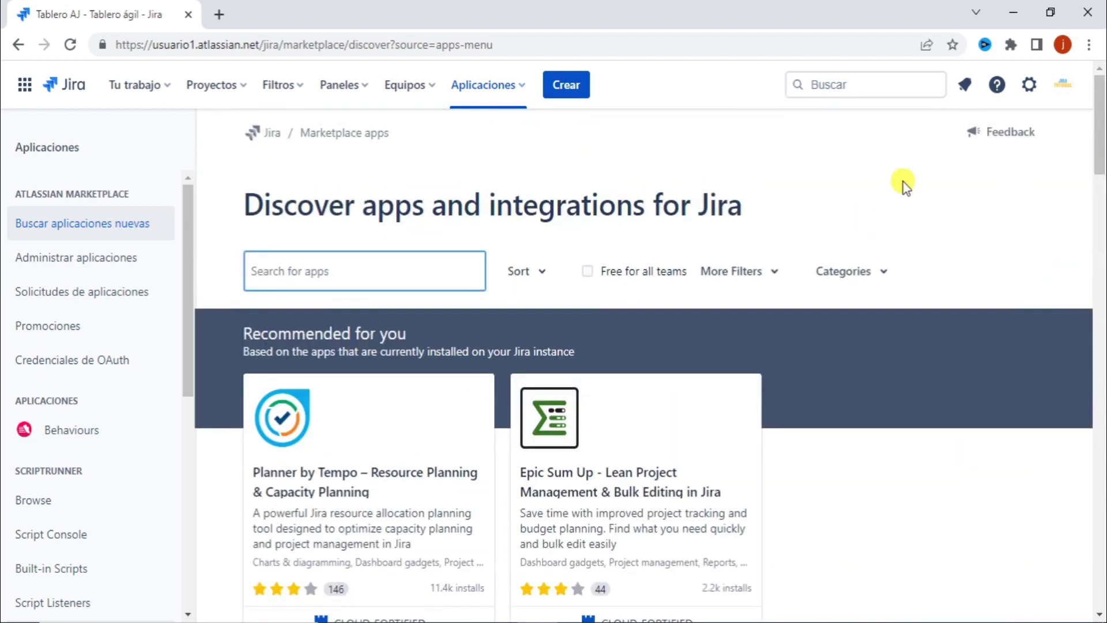
scroll(907, 183, down, 16)
scroll(908, 183, up, 16)
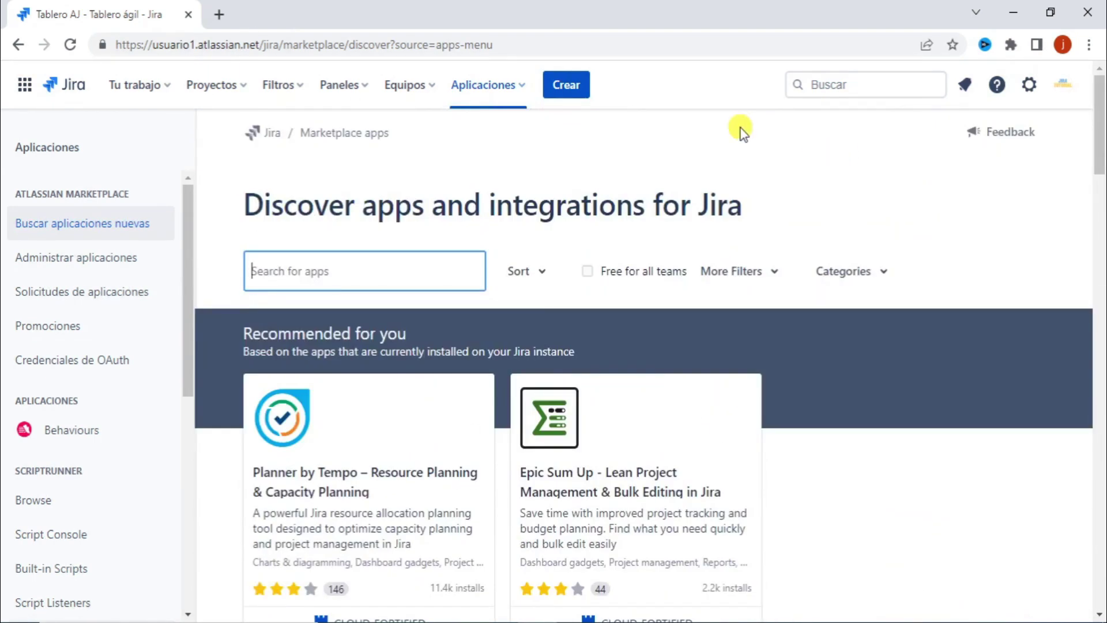